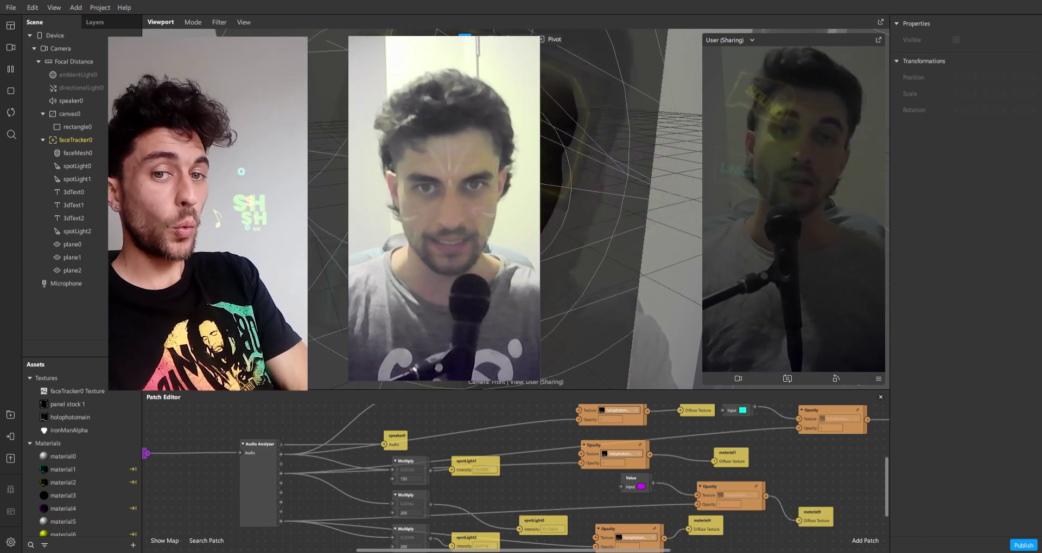
Create a new Sharing Experience project and set the microphone's preview to Live Microphone Preview.
{"action": "key", "text": "ctrl+n"}
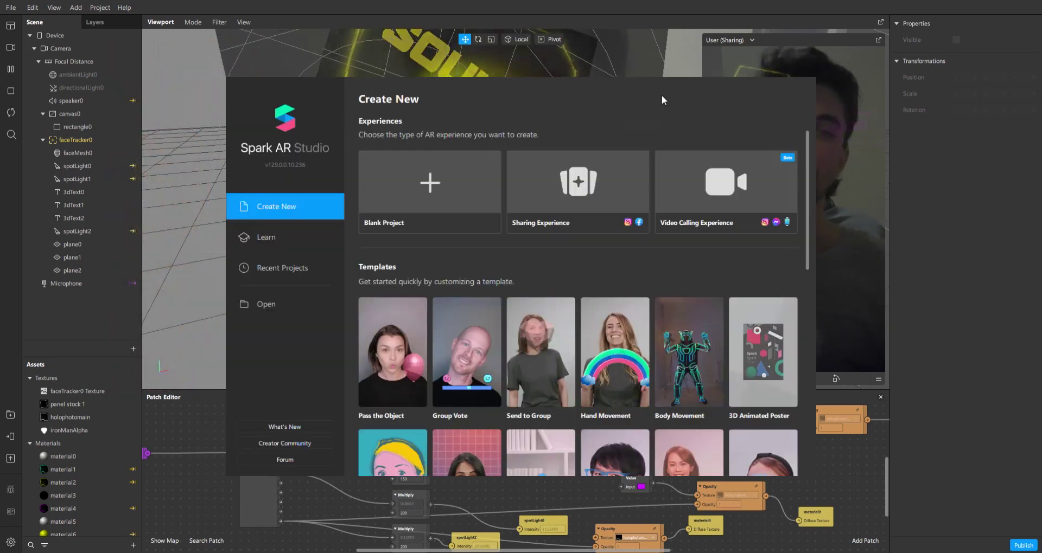
{"action": "left_click", "coordinate": [597, 181]}
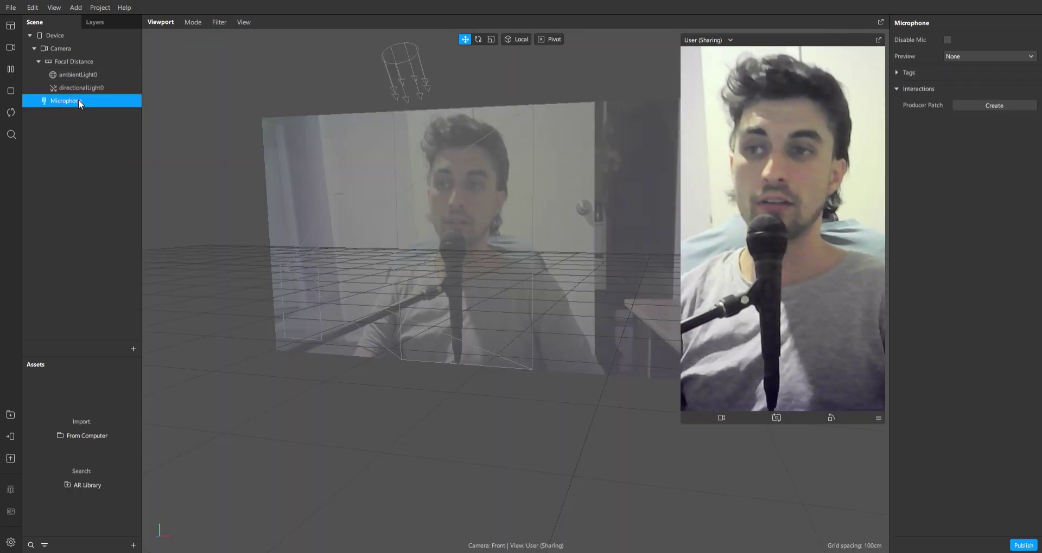
{"action": "left_click", "coordinate": [1020, 56]}
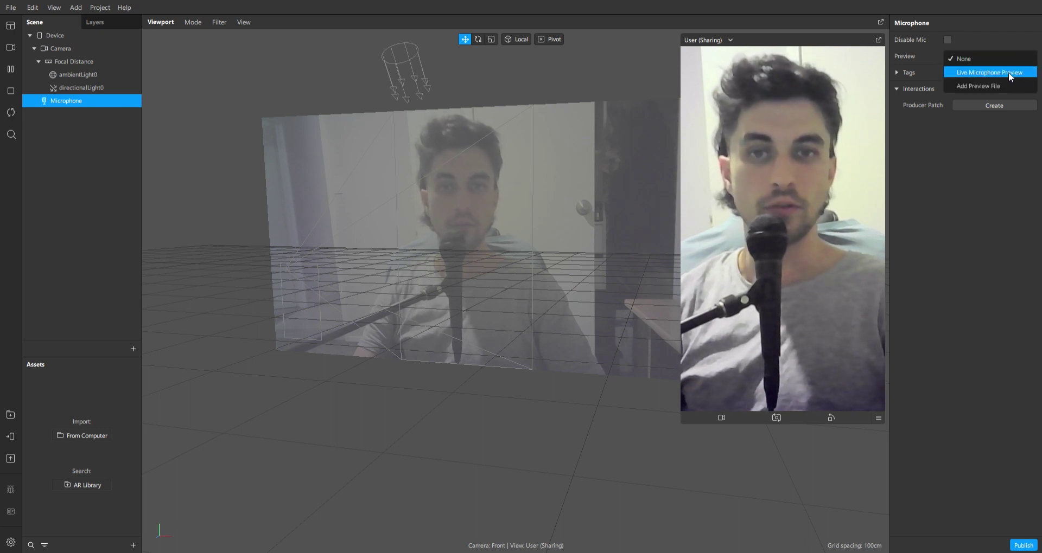
{"action": "left_click", "coordinate": [1009, 73]}
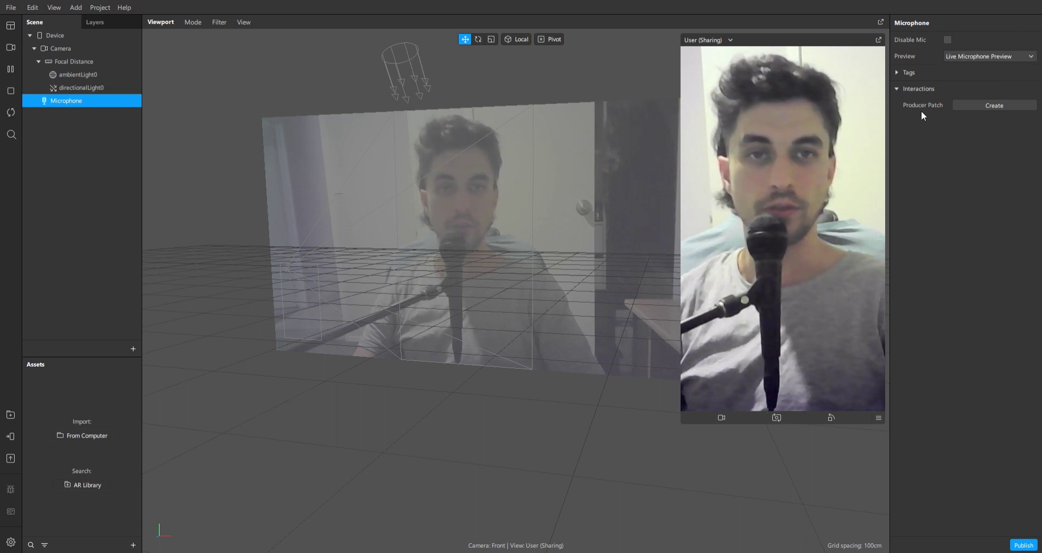
Create a patch from the Microphone object and place it in the patch graph with room for further patches.
{"action": "right_click", "coordinate": [70, 99]}
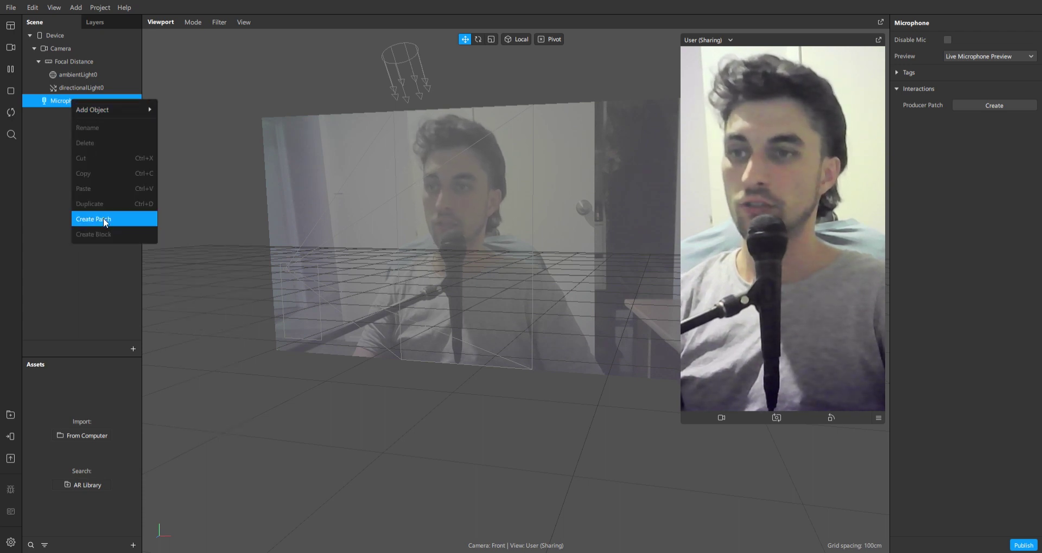
{"action": "left_click", "coordinate": [103, 218]}
{"action": "left_click_drag", "start_coordinate": [527, 486], "coordinate": [348, 474]}
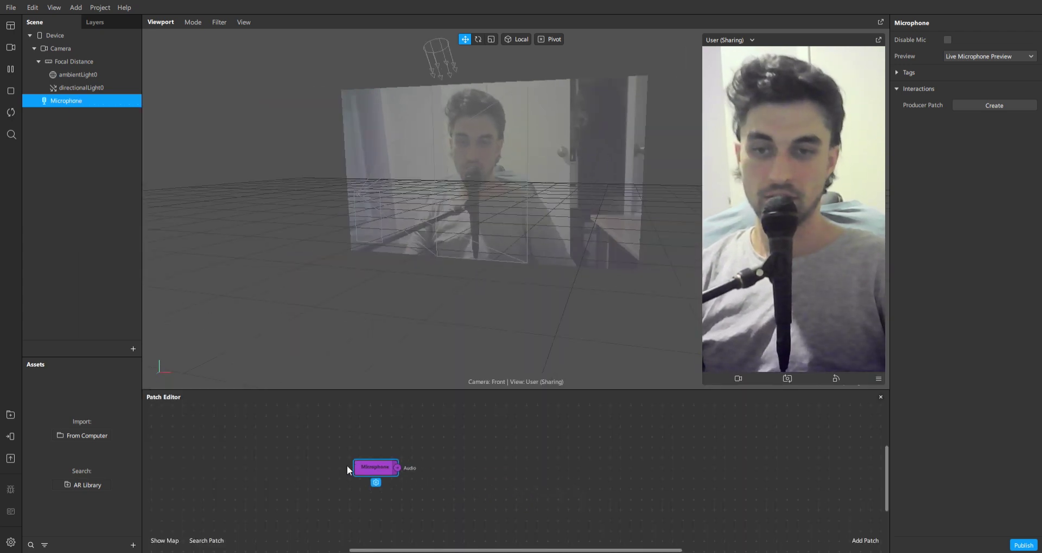
Connect the Microphone patch's audio output to a new Audio Analyzer patch, checking the project's supported platforms on the way.
{"action": "left_click_drag", "start_coordinate": [442, 443], "coordinate": [472, 429]}
{"action": "type", "text": "anal"}
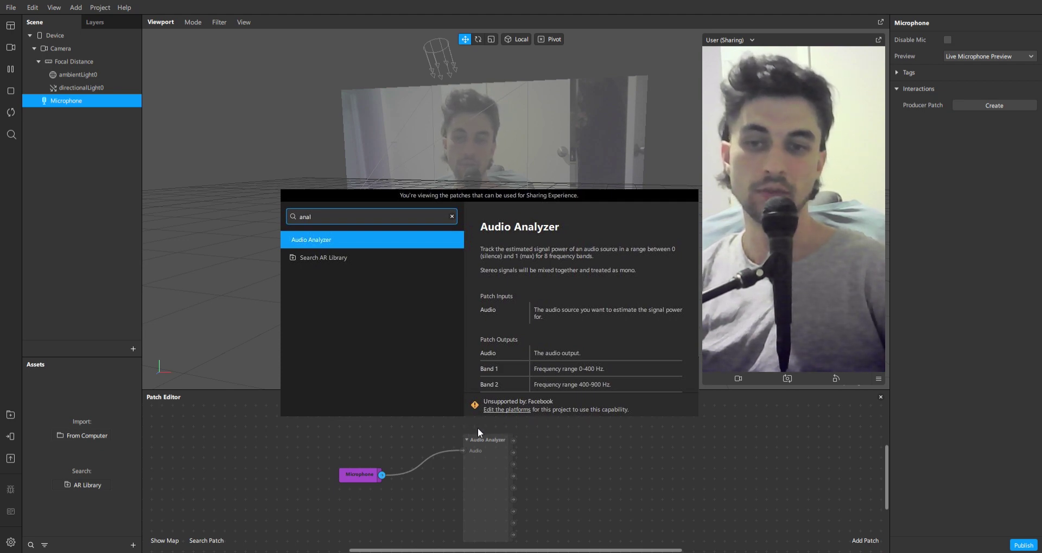
{"action": "left_click", "coordinate": [494, 410]}
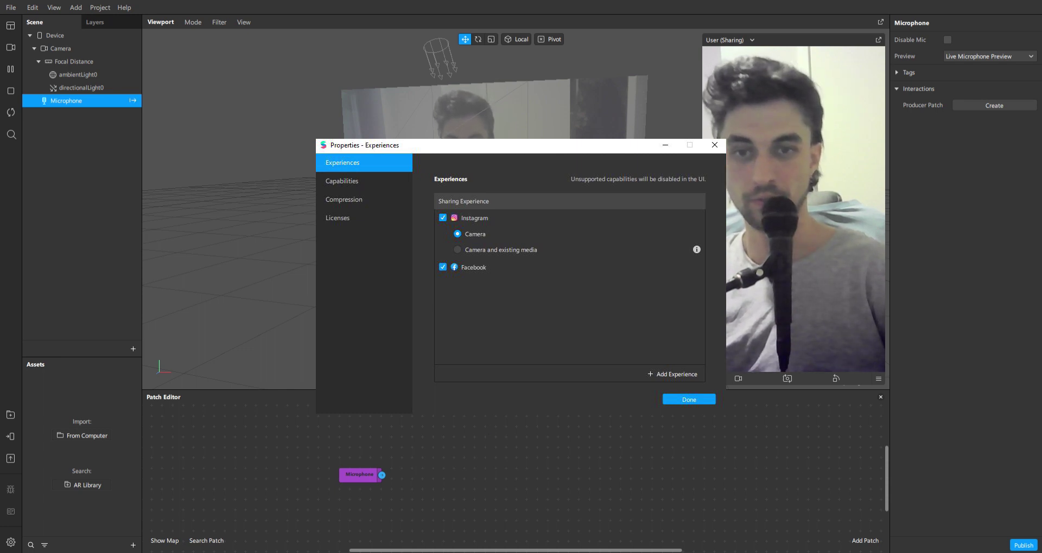
{"action": "key", "text": "Return"}
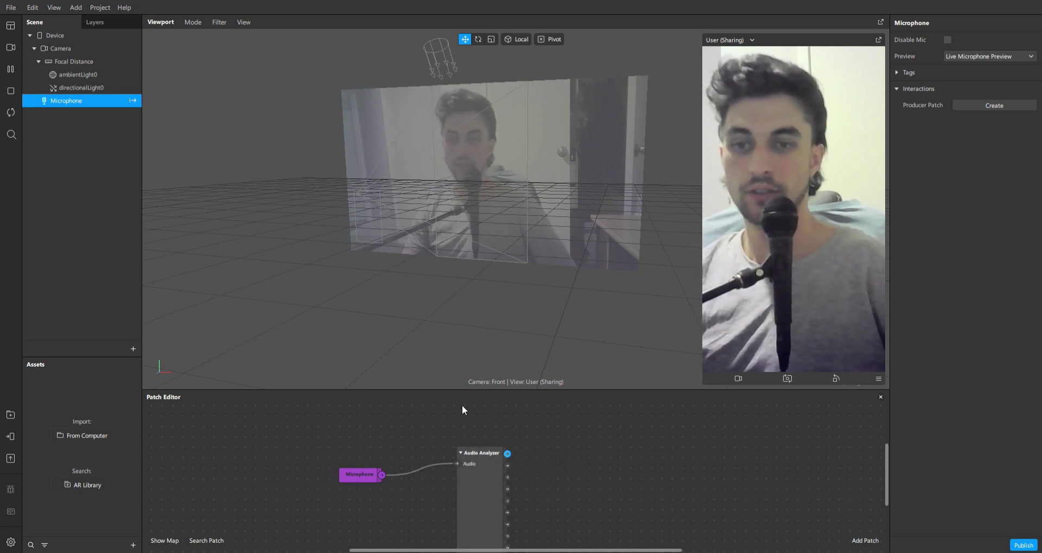
{"action": "left_click", "coordinate": [495, 451]}
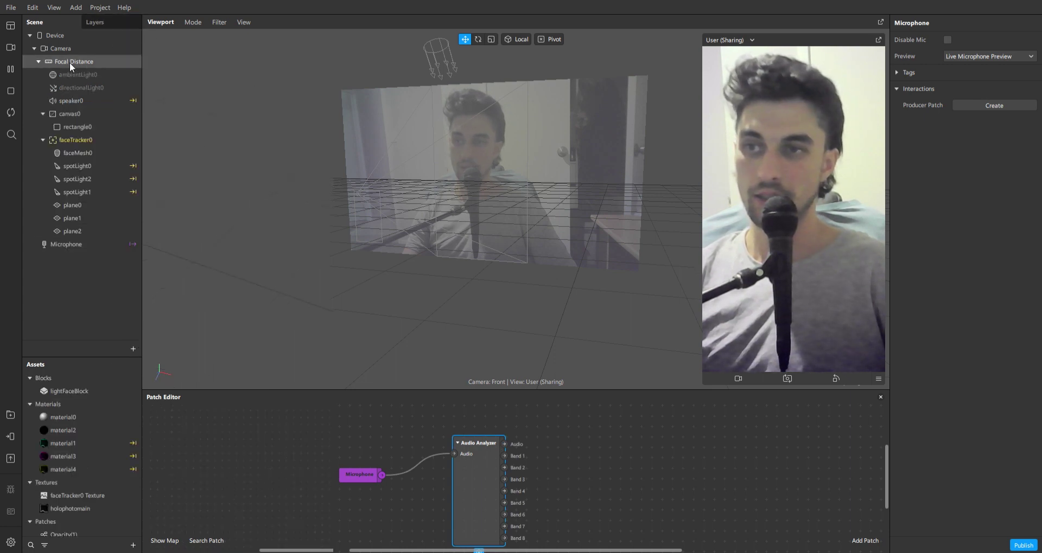
Add a Speaker object under Focal Distance in the scene.
{"action": "right_click", "coordinate": [69, 62]}
{"action": "mouse_move", "coordinate": [99, 72]}
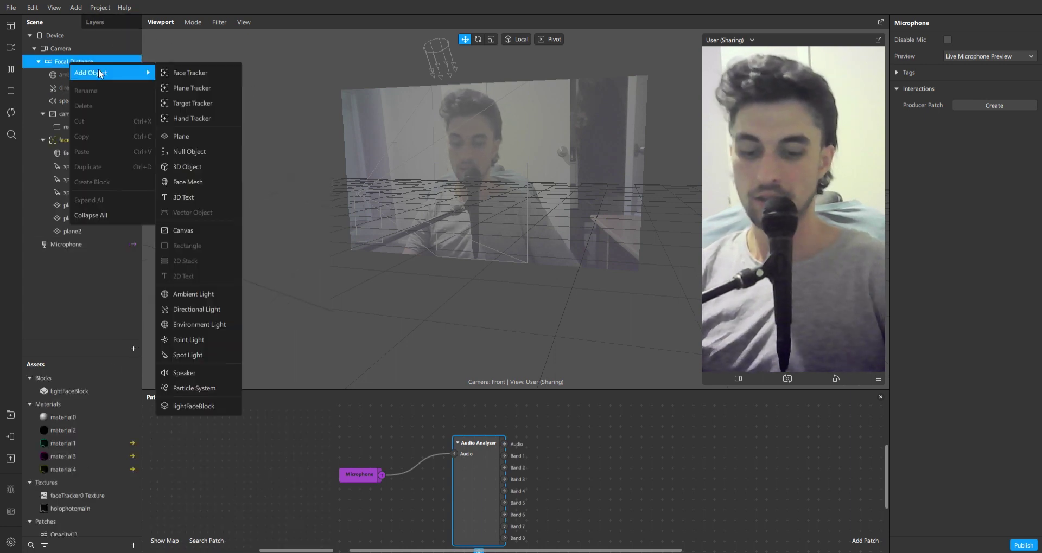
{"action": "left_click", "coordinate": [193, 378]}
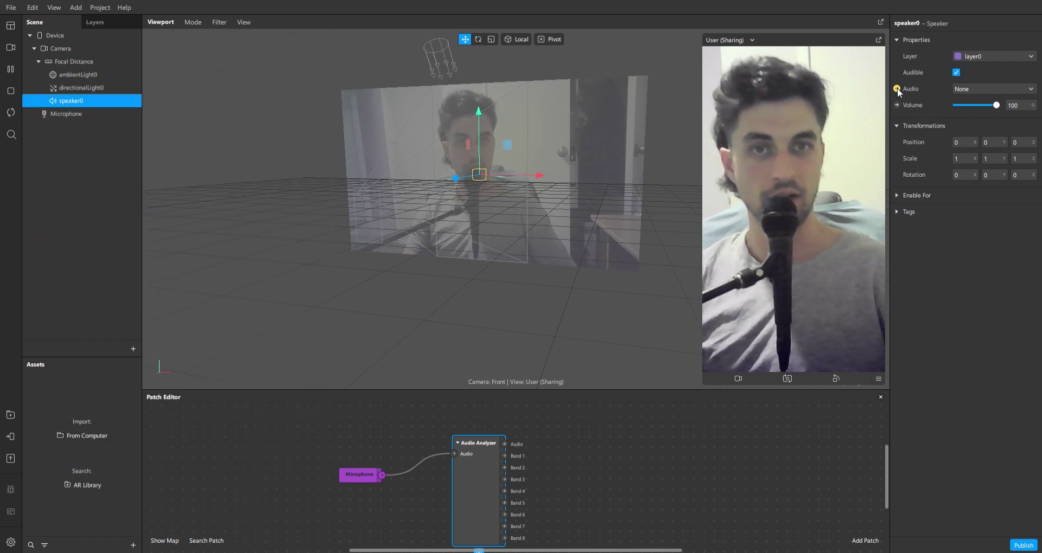
Create a patch for the speaker's Audio property fed by the Audio Analyzer's audio output, and set the speaker's volume to 0.
{"action": "left_click", "coordinate": [896, 89]}
{"action": "left_click_drag", "start_coordinate": [520, 491], "coordinate": [596, 423]}
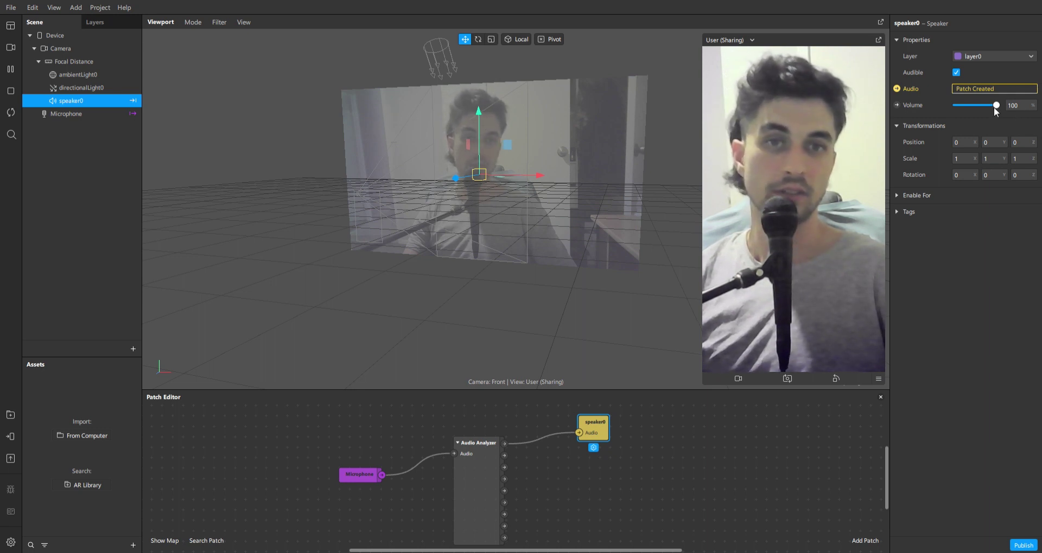
{"action": "left_click_drag", "start_coordinate": [996, 105], "coordinate": [916, 96]}
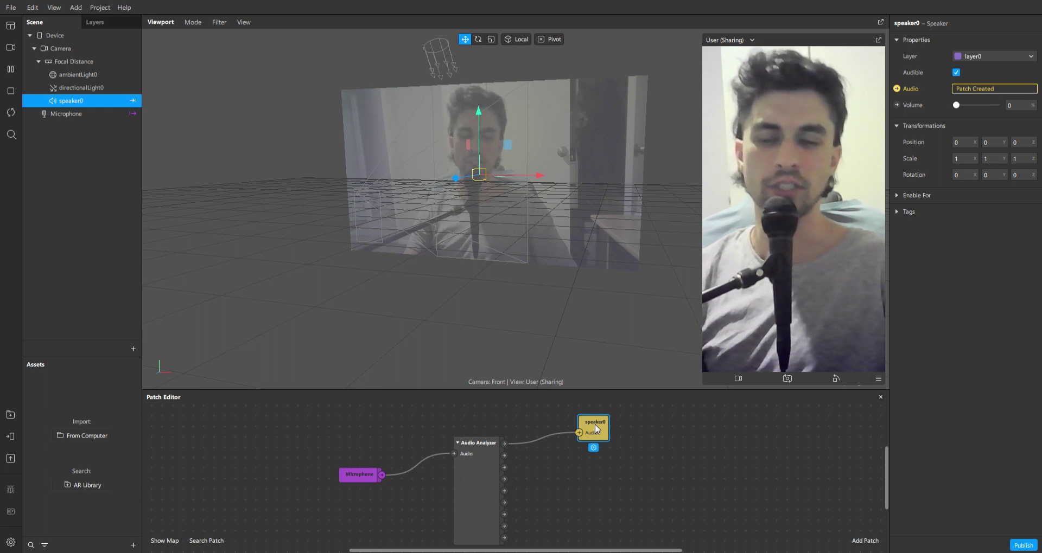
{"action": "left_click", "coordinate": [484, 490]}
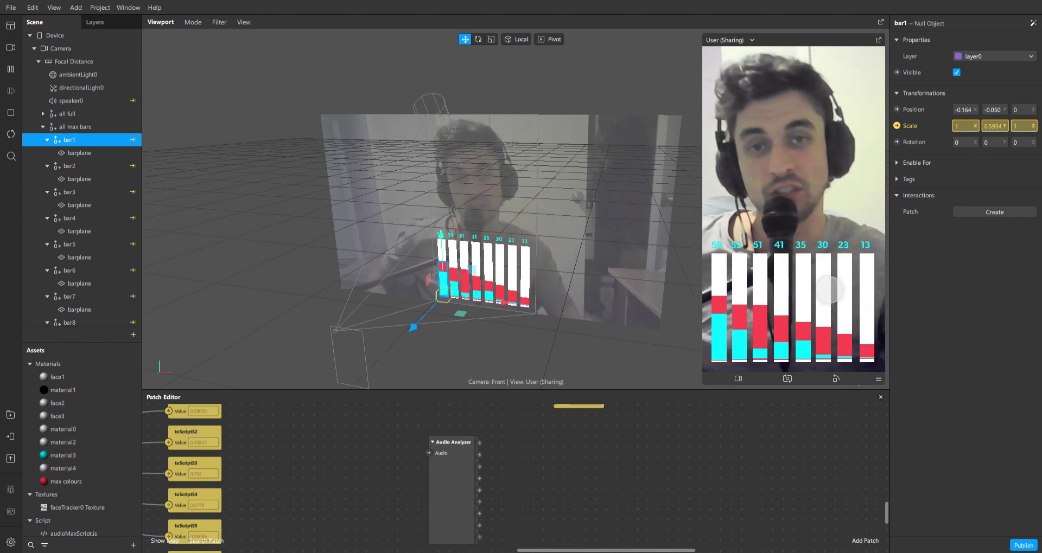
{"action": "left_click_drag", "start_coordinate": [457, 474], "coordinate": [458, 464]}
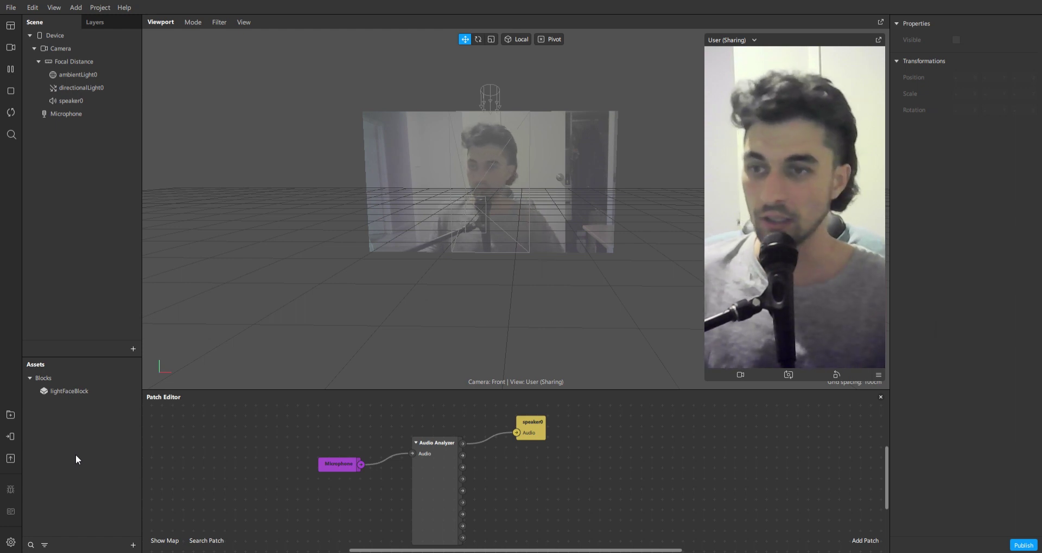
Instantiate lightFaceBlock in the scene and set lightInt1 and lightInt2 to about 66 and lightInt3 to about 32.
{"action": "left_click", "coordinate": [81, 391]}
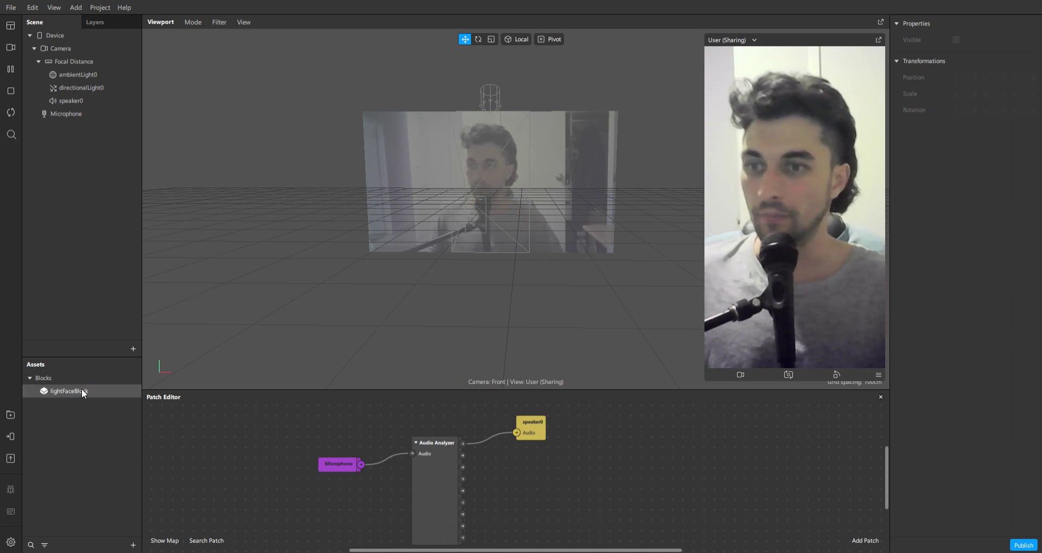
{"action": "right_click", "coordinate": [83, 391]}
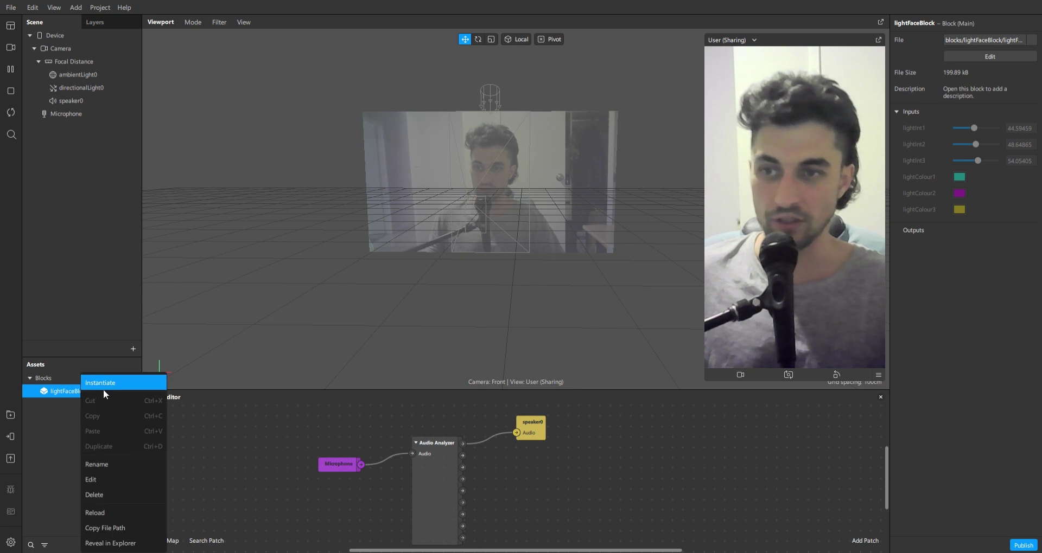
{"action": "left_click", "coordinate": [103, 383]}
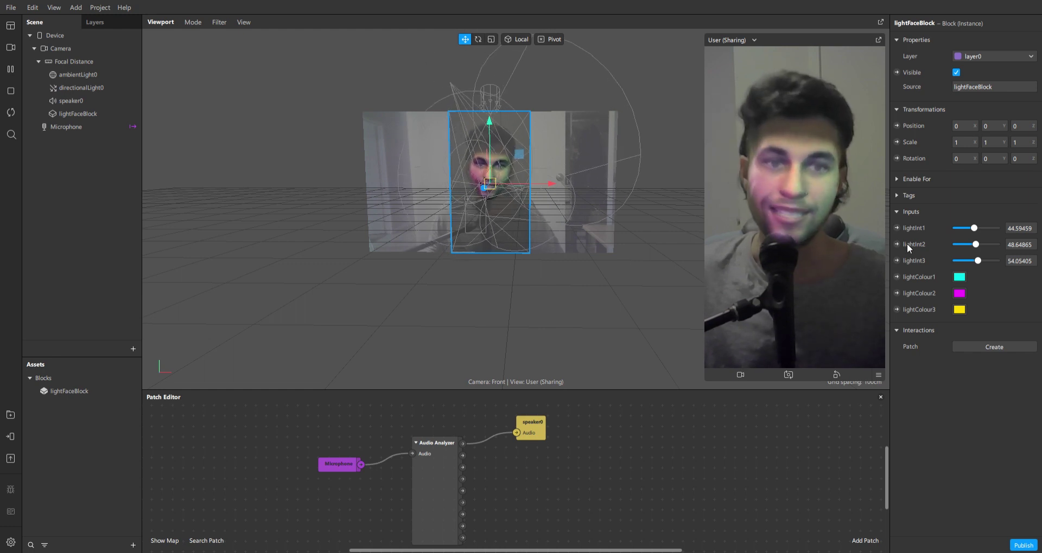
{"action": "left_click_drag", "start_coordinate": [966, 228], "coordinate": [959, 261]}
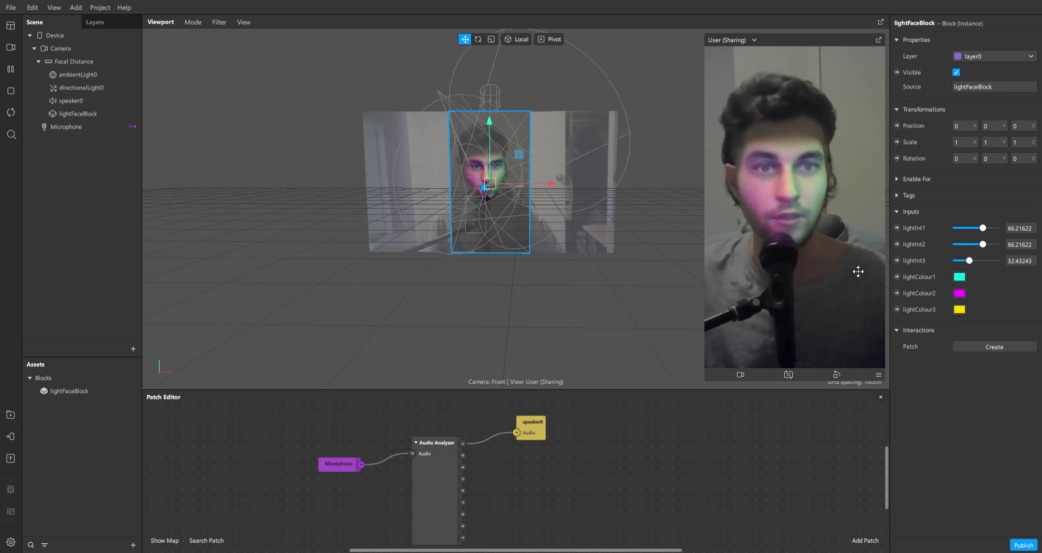
Create a patch for the block's lightInt1 input beside the Audio Analyzer and set lightInt2 to about 54.
{"action": "scroll", "coordinate": [549, 483], "scroll_direction": "down", "scroll_amount": 1}
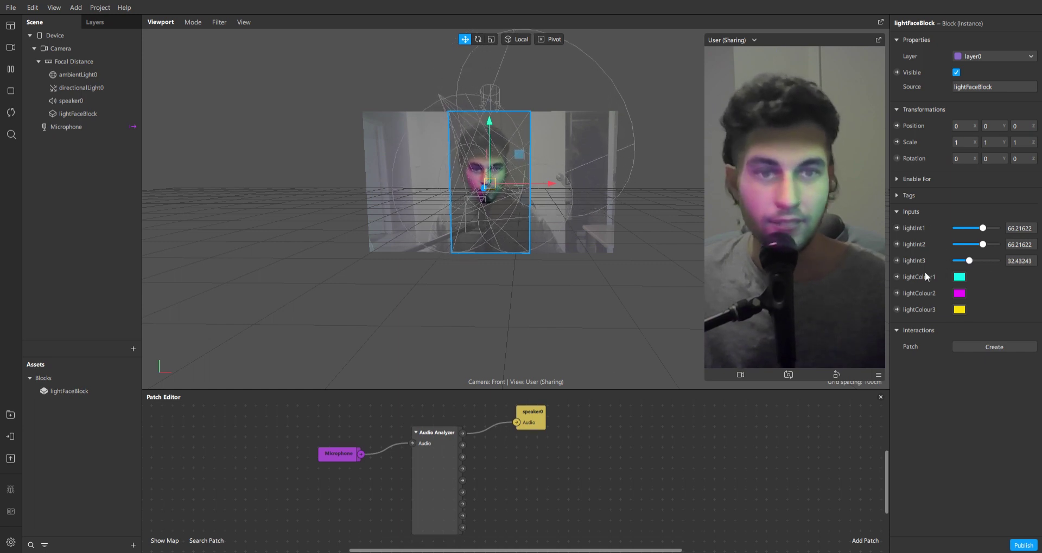
{"action": "left_click", "coordinate": [896, 228]}
{"action": "left_click_drag", "start_coordinate": [497, 467], "coordinate": [582, 440]}
{"action": "left_click_drag", "start_coordinate": [980, 244], "coordinate": [987, 243]}
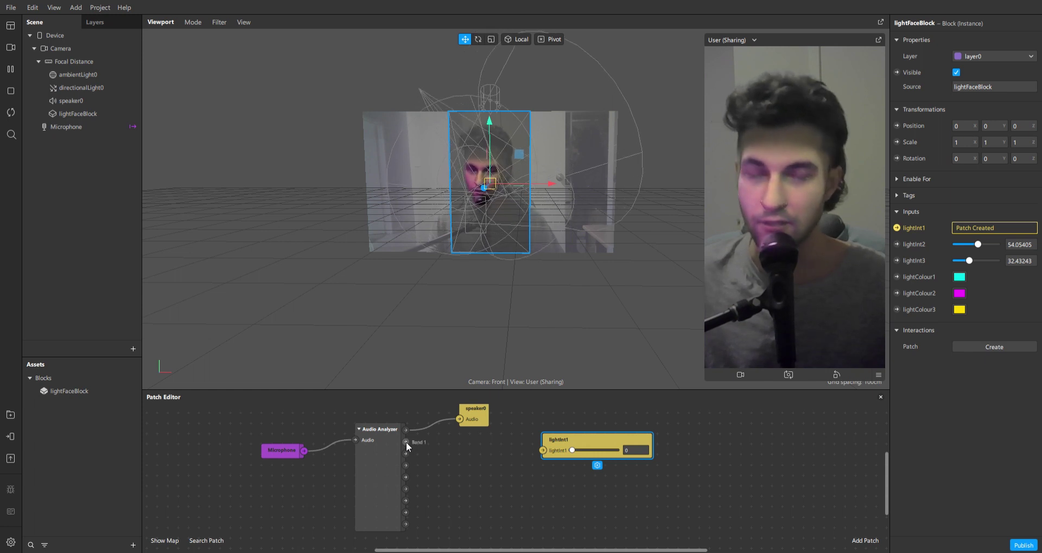
Route the Audio Analyzer's Band 1 output through a Multiply patch with a factor of 100 toward the lightInt1 patch.
{"action": "left_click_drag", "start_coordinate": [406, 441], "coordinate": [451, 446]}
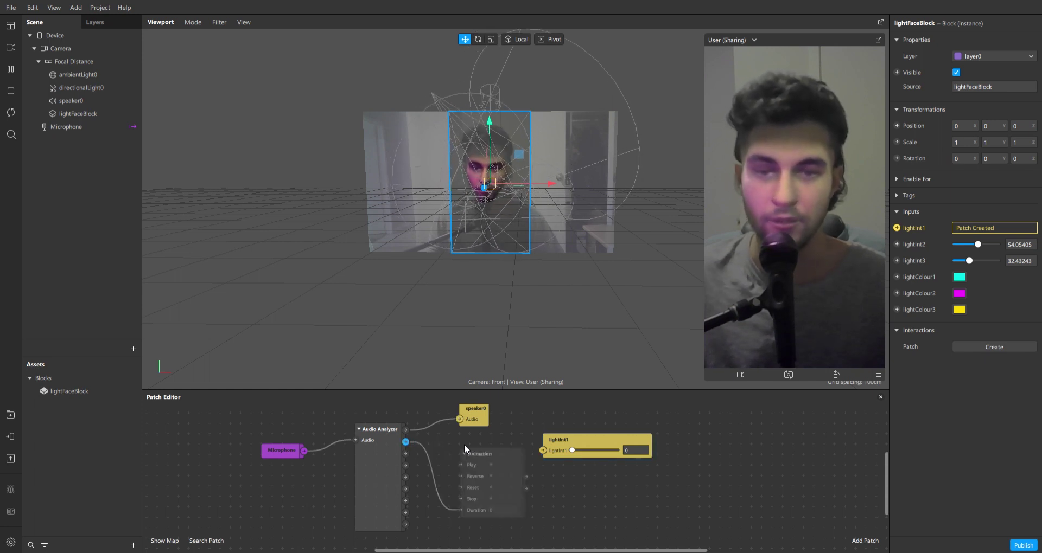
{"action": "left_click", "coordinate": [468, 443]}
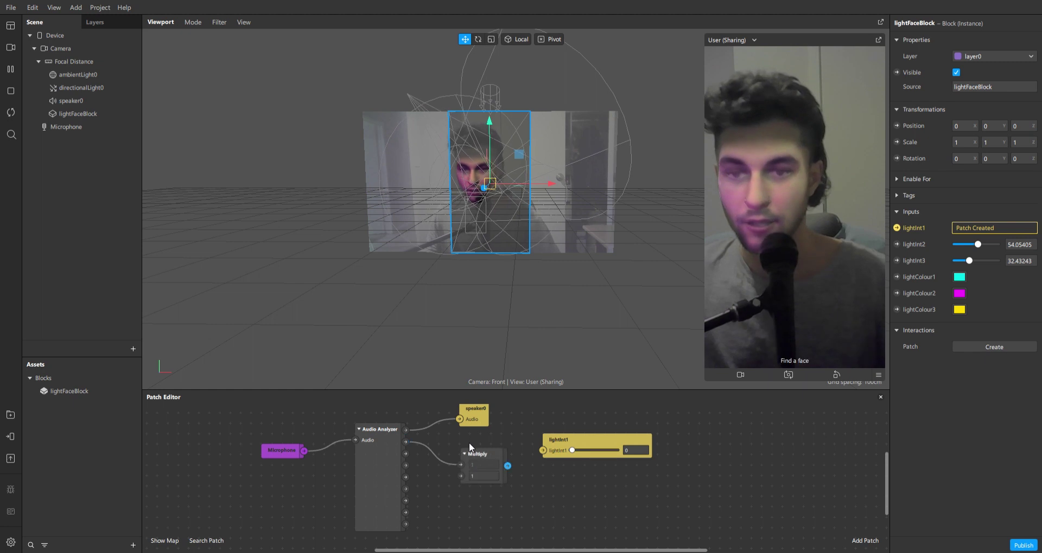
{"action": "left_click", "coordinate": [481, 477]}
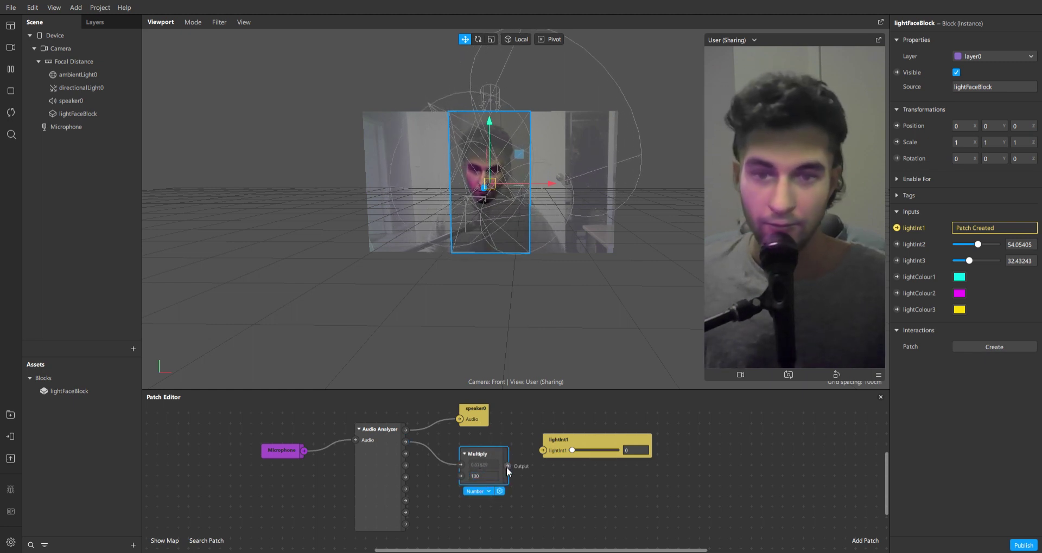
{"action": "left_click_drag", "start_coordinate": [506, 467], "coordinate": [500, 447]}
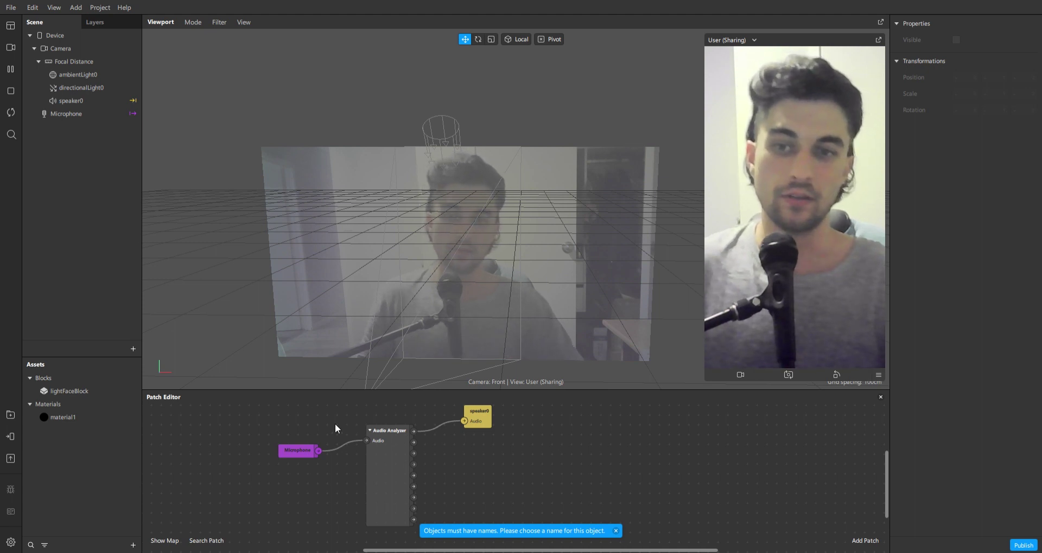
Dismiss the naming message, add a Face Tracker under Focal Distance and extract its face texture.
{"action": "left_click", "coordinate": [616, 532]}
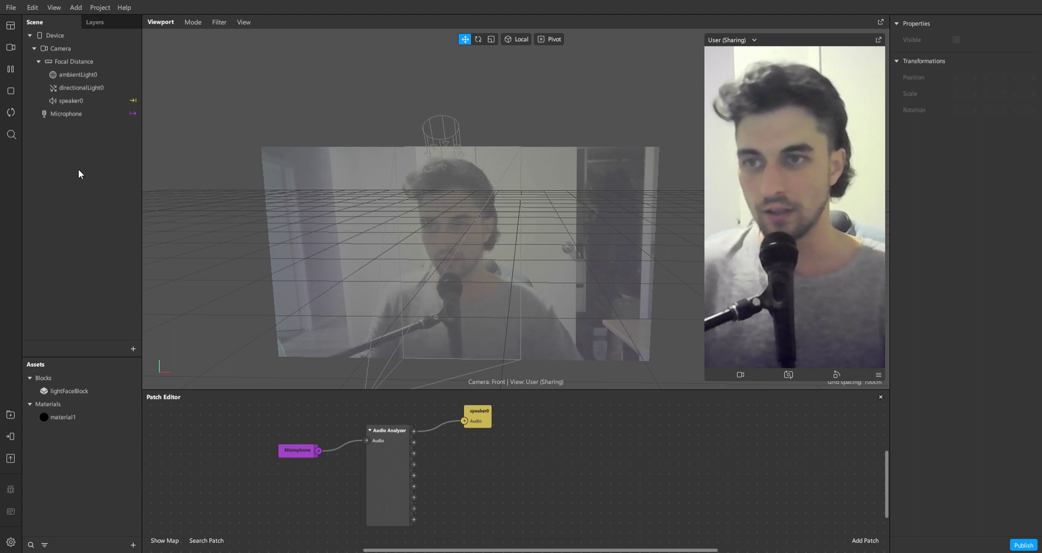
{"action": "right_click", "coordinate": [84, 62]}
{"action": "mouse_move", "coordinate": [124, 74]}
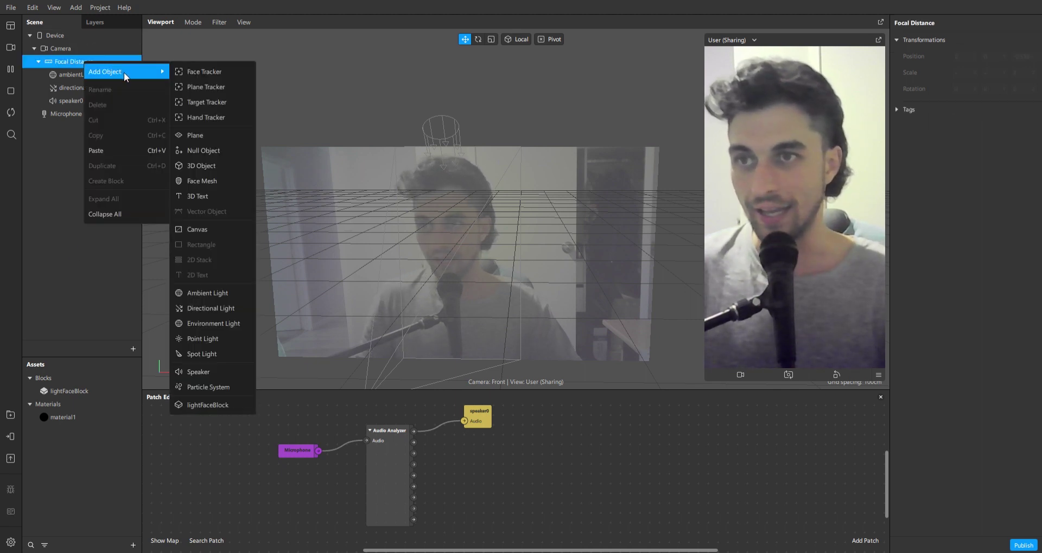
{"action": "left_click", "coordinate": [193, 75]}
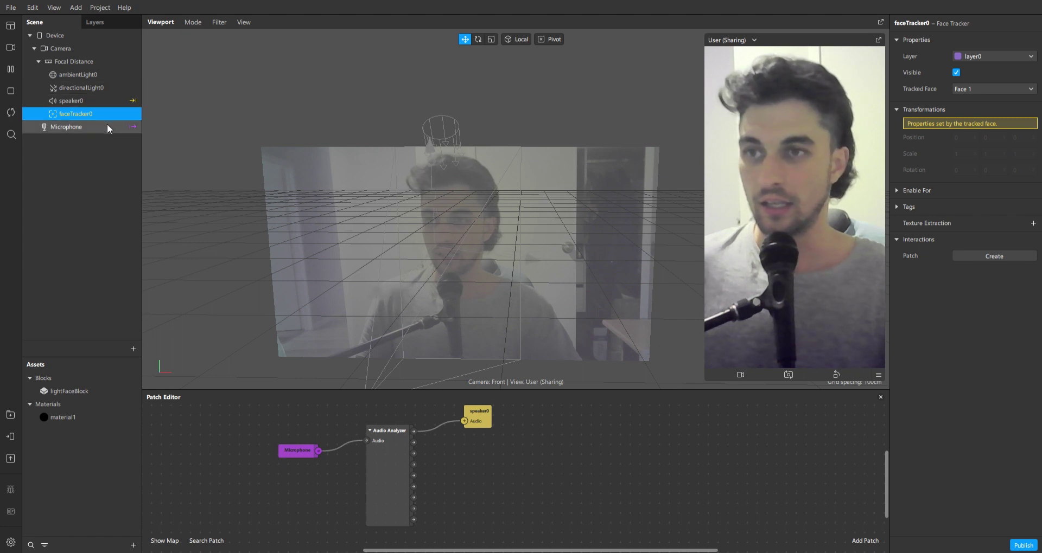
{"action": "left_click", "coordinate": [1033, 223]}
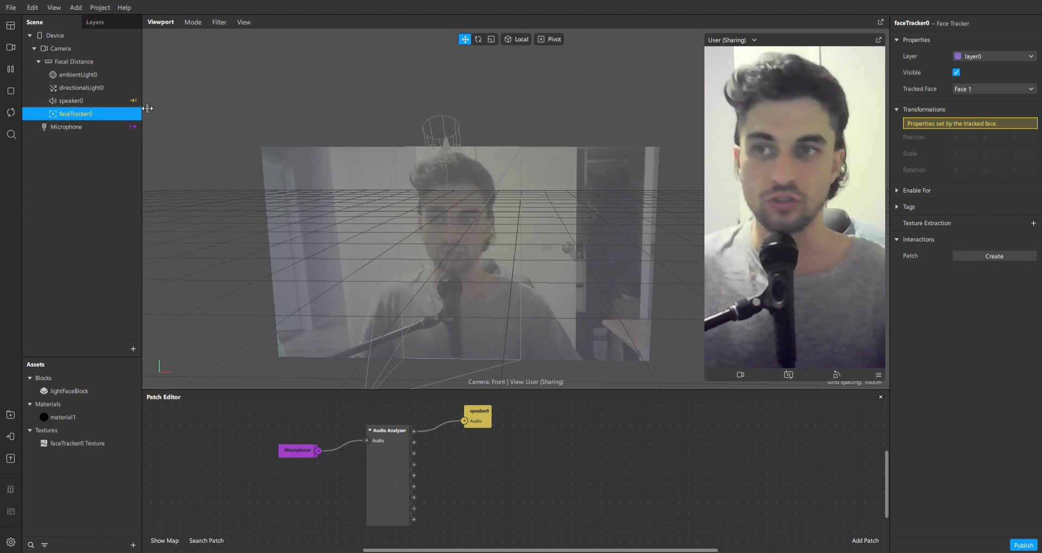
Add a Face Mesh under the face tracker with its Mouth option turned off.
{"action": "right_click", "coordinate": [77, 114]}
{"action": "mouse_move", "coordinate": [108, 124]}
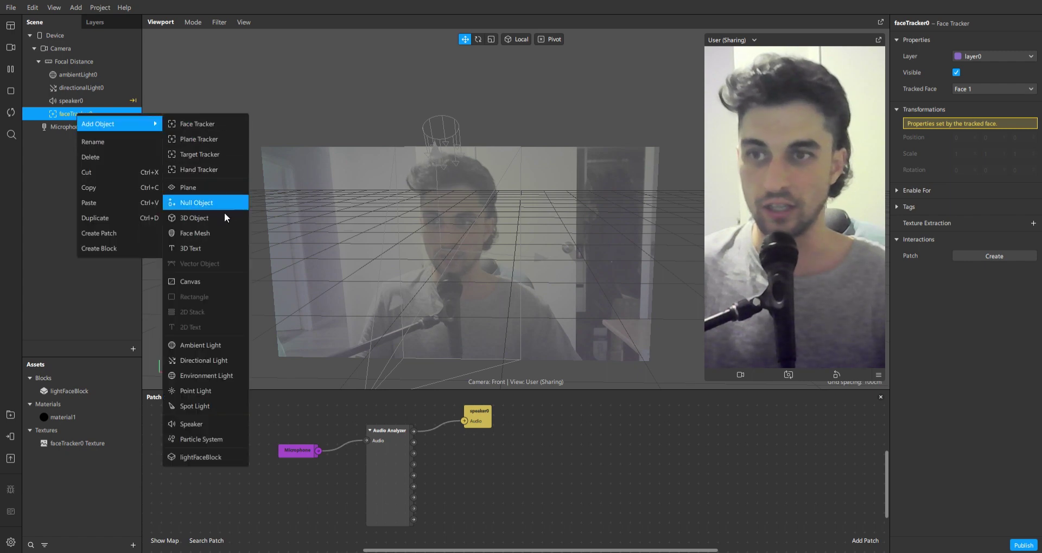
{"action": "left_click", "coordinate": [210, 233]}
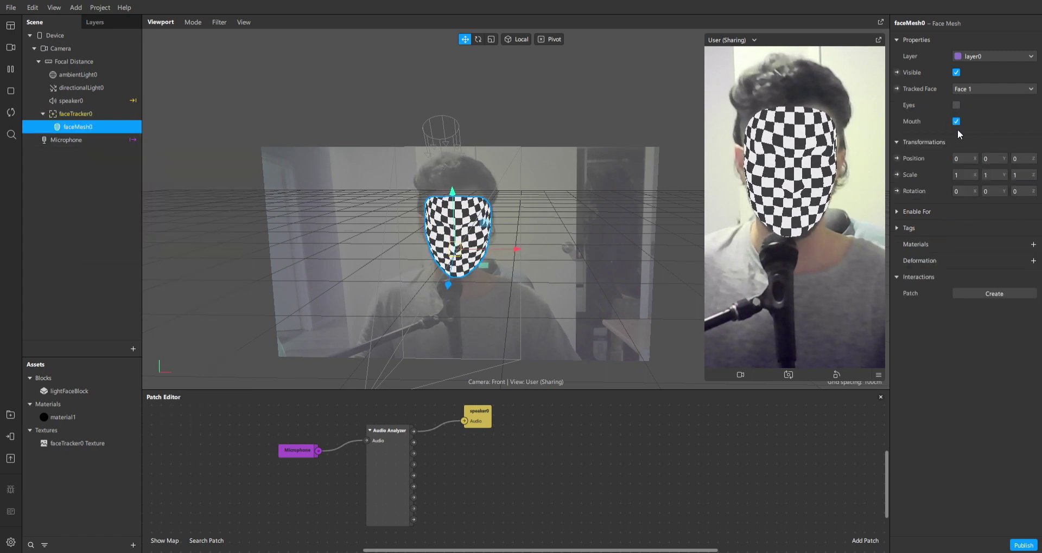
Create a new material for the face mesh and open that material's properties.
{"action": "left_click", "coordinate": [1033, 245]}
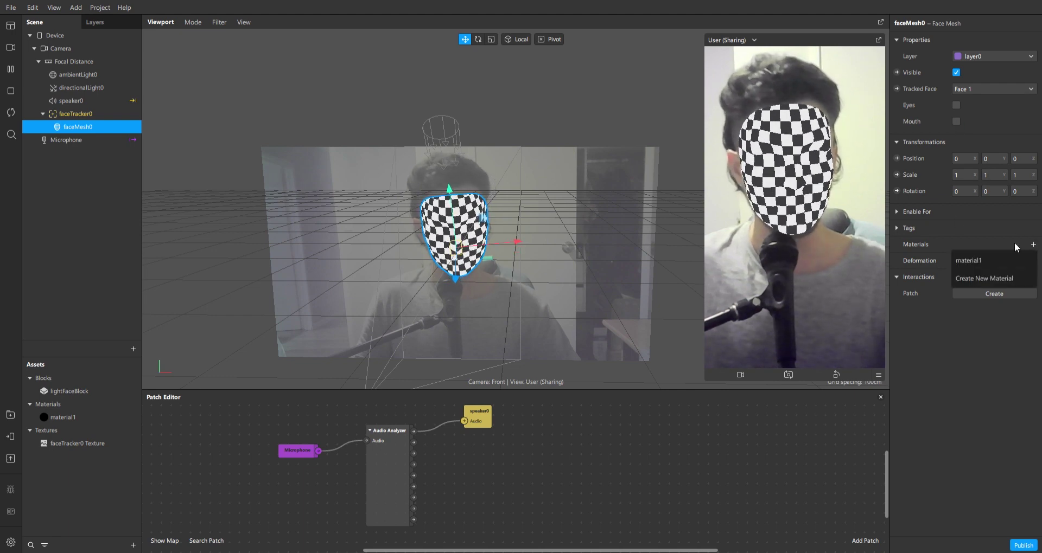
{"action": "left_click", "coordinate": [988, 279]}
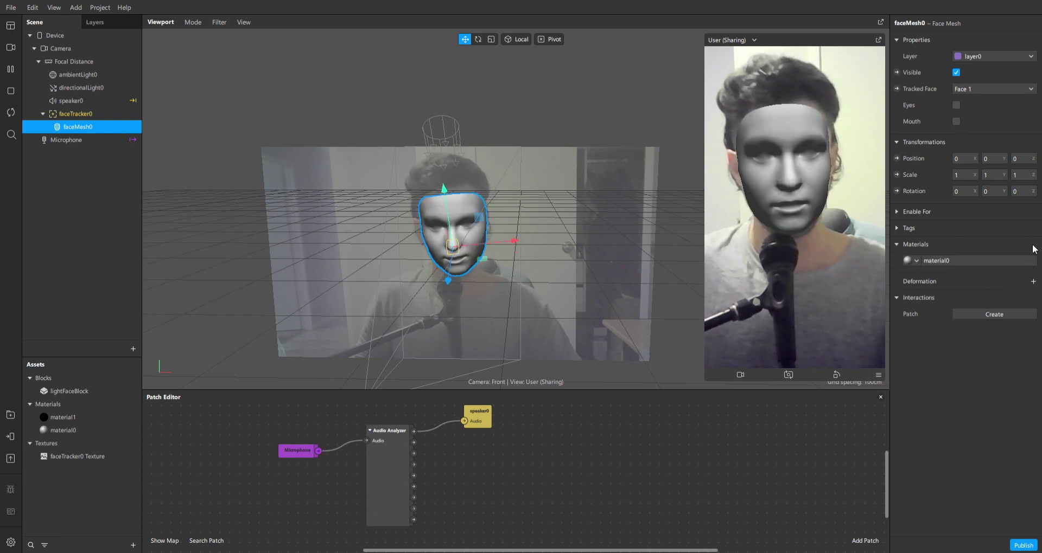
{"action": "left_click", "coordinate": [936, 259]}
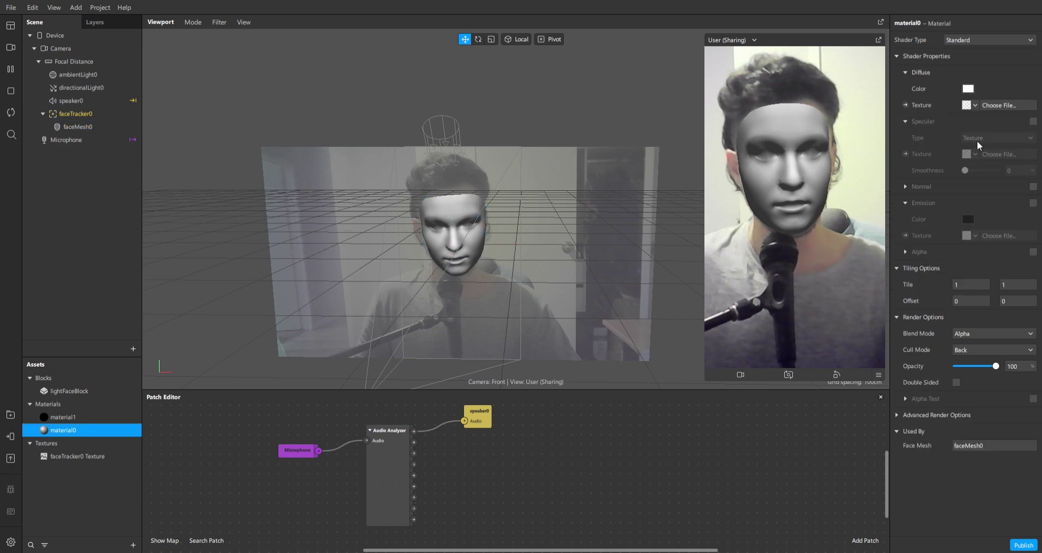
Apply the extracted faceTracker0 texture as the diffuse texture of the face mesh material.
{"action": "left_click", "coordinate": [966, 106]}
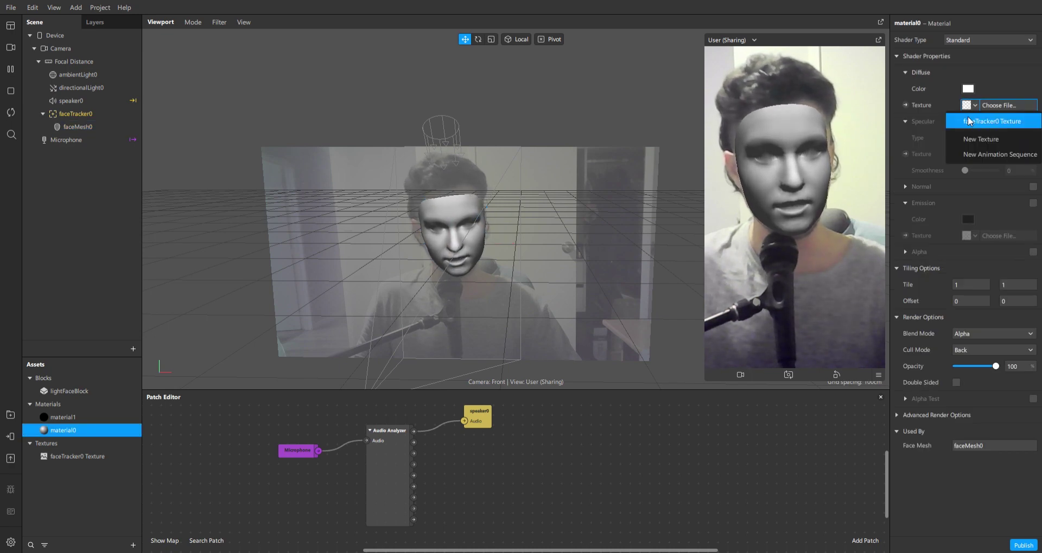
{"action": "left_click", "coordinate": [980, 122]}
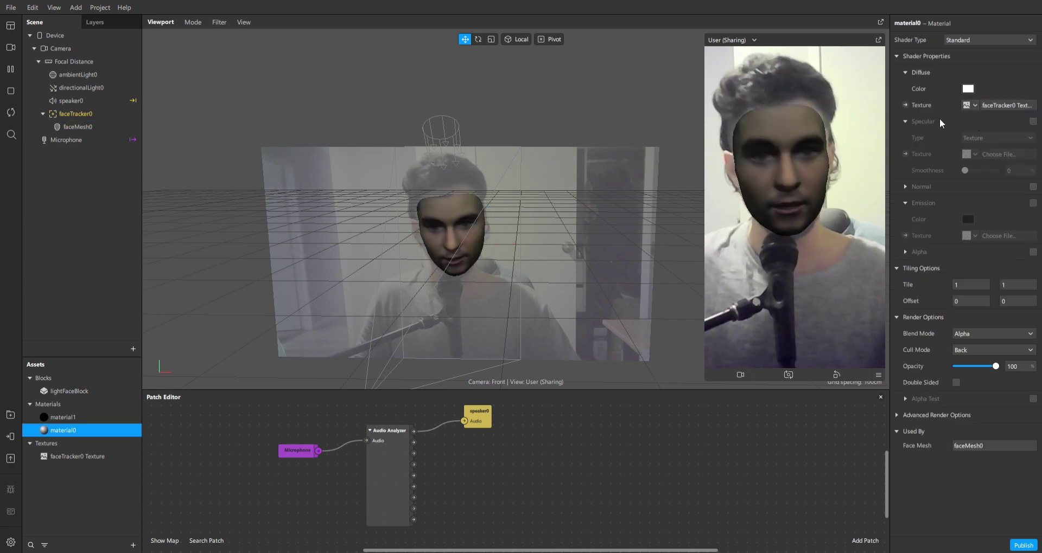
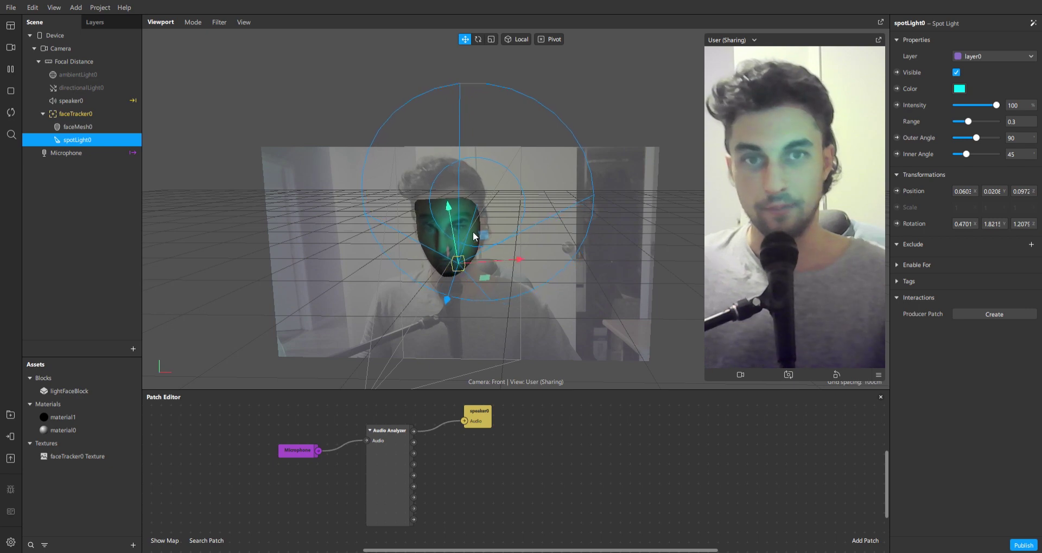
Raise the cyan spot light to about 0.05 in Y so it shines higher on the face.
{"action": "left_click_drag", "start_coordinate": [478, 242], "coordinate": [484, 221]}
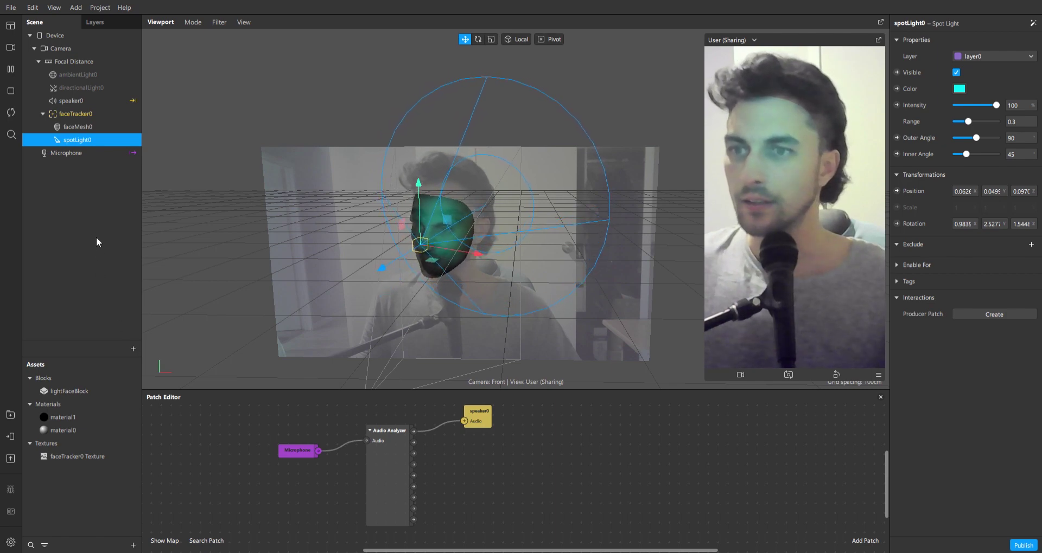
{"action": "left_click", "coordinate": [31, 226]}
Add a Canvas under Focal Distance and place a Rectangle inside it.
{"action": "right_click", "coordinate": [66, 61]}
{"action": "mouse_move", "coordinate": [109, 67]}
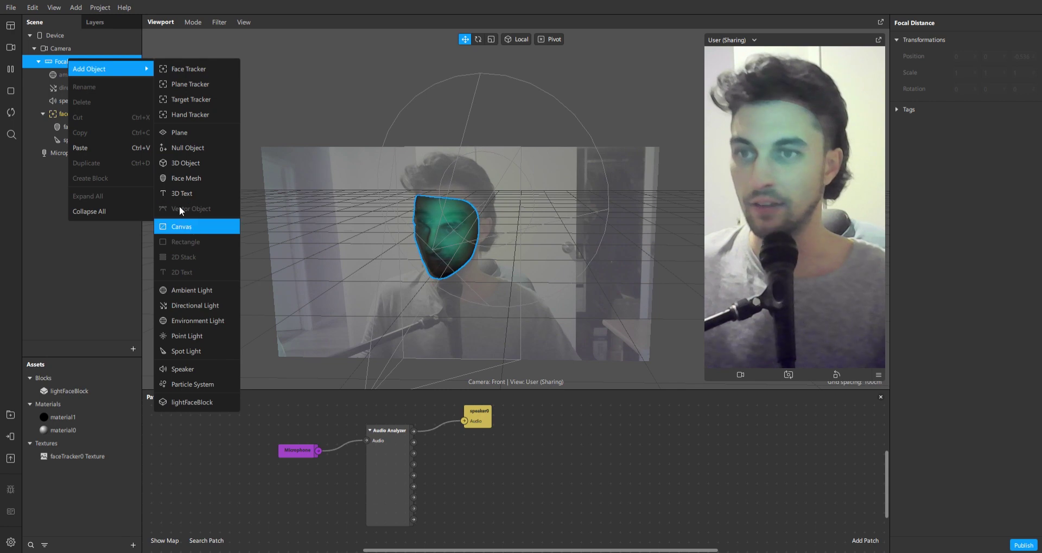
{"action": "left_click", "coordinate": [181, 227]}
{"action": "right_click", "coordinate": [83, 153]}
{"action": "mouse_move", "coordinate": [122, 162]}
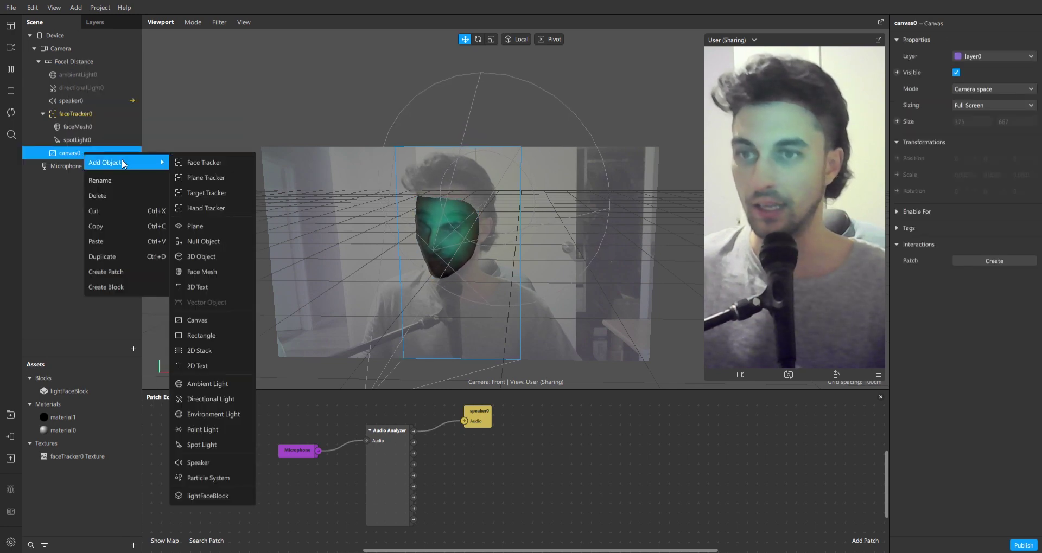
{"action": "left_click", "coordinate": [213, 338]}
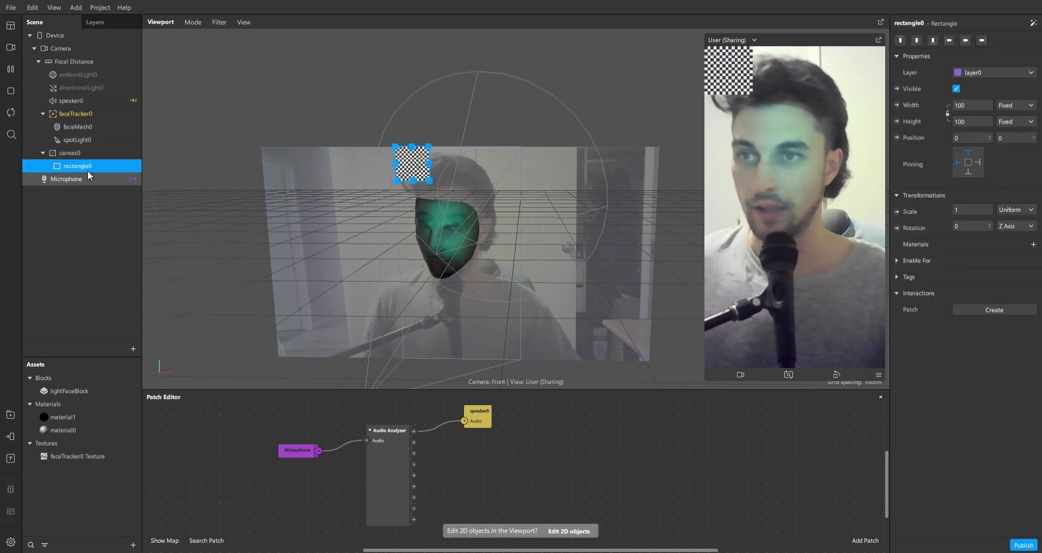
Make the rectangle fill the full width and height of the canvas.
{"action": "left_click", "coordinate": [964, 106]}
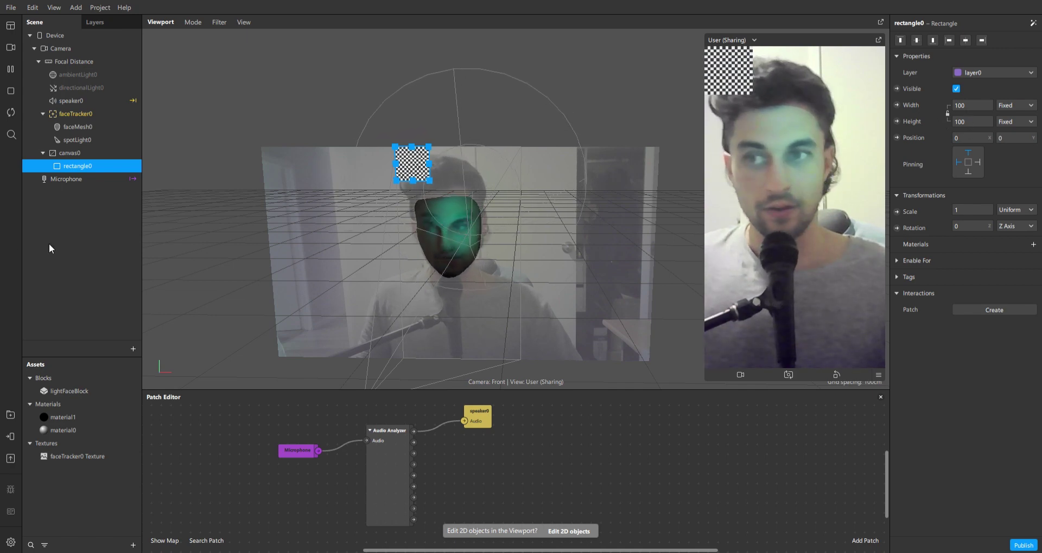
{"action": "left_click", "coordinate": [972, 122]}
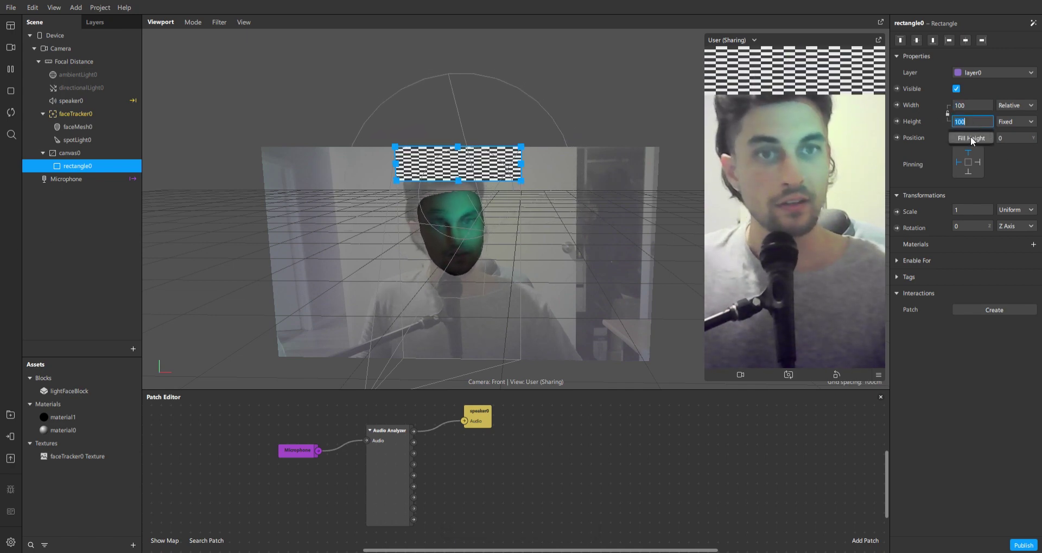
{"action": "left_click", "coordinate": [971, 138]}
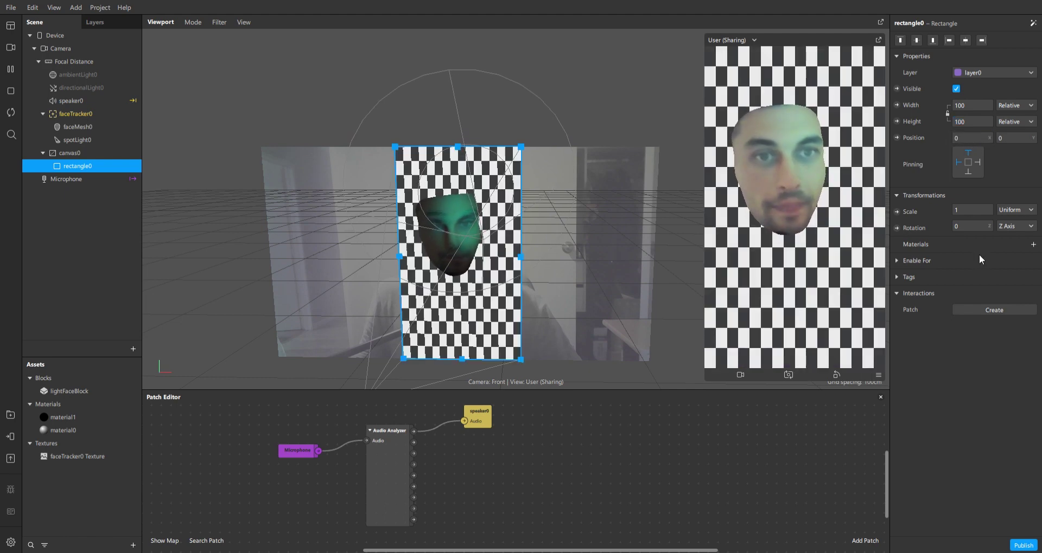
Create a new material for the rectangle with the Flat shader type and a black diffuse color.
{"action": "left_click", "coordinate": [1033, 246]}
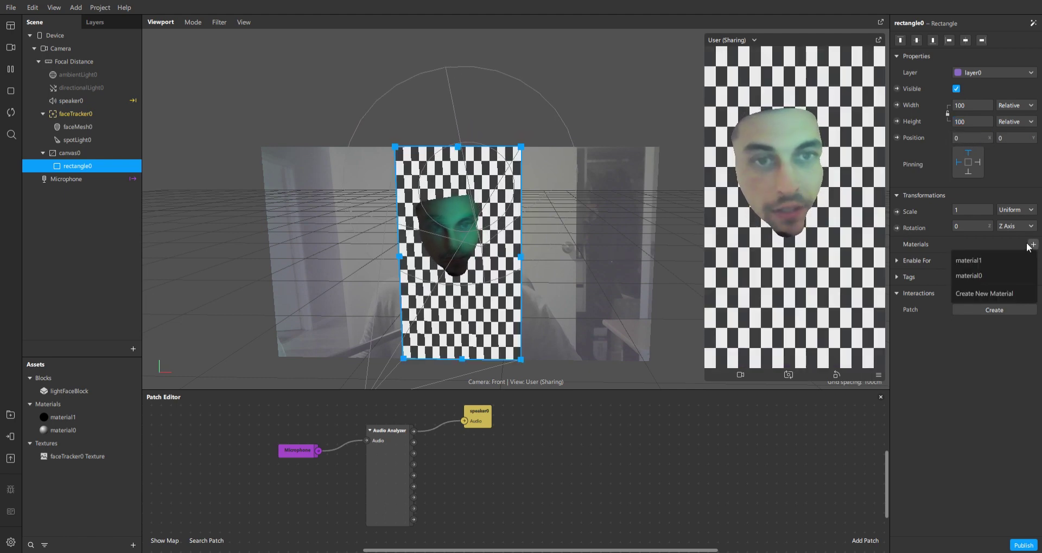
{"action": "left_click", "coordinate": [985, 296]}
{"action": "left_click", "coordinate": [934, 261]}
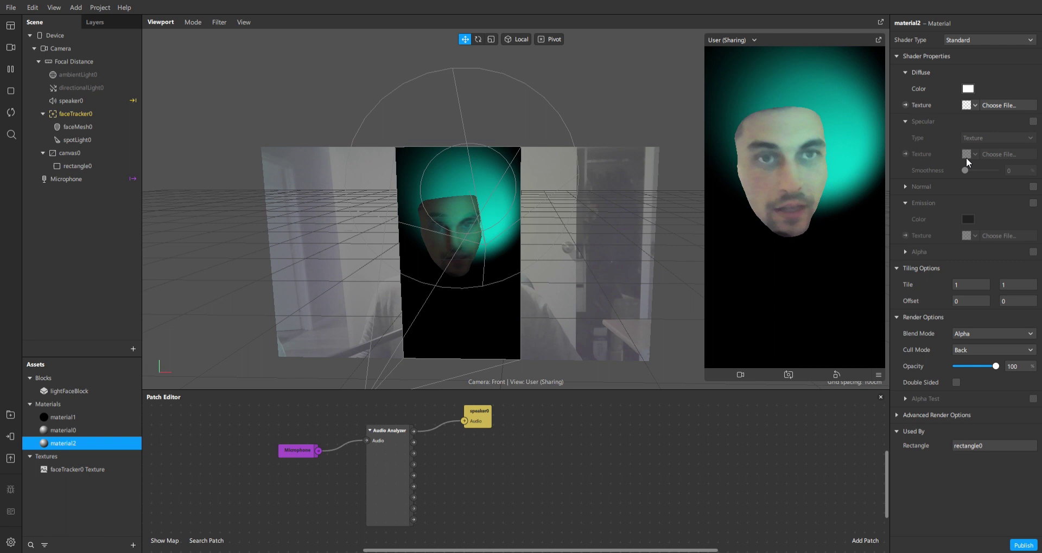
{"action": "left_click", "coordinate": [982, 39]}
{"action": "left_click", "coordinate": [1003, 64]}
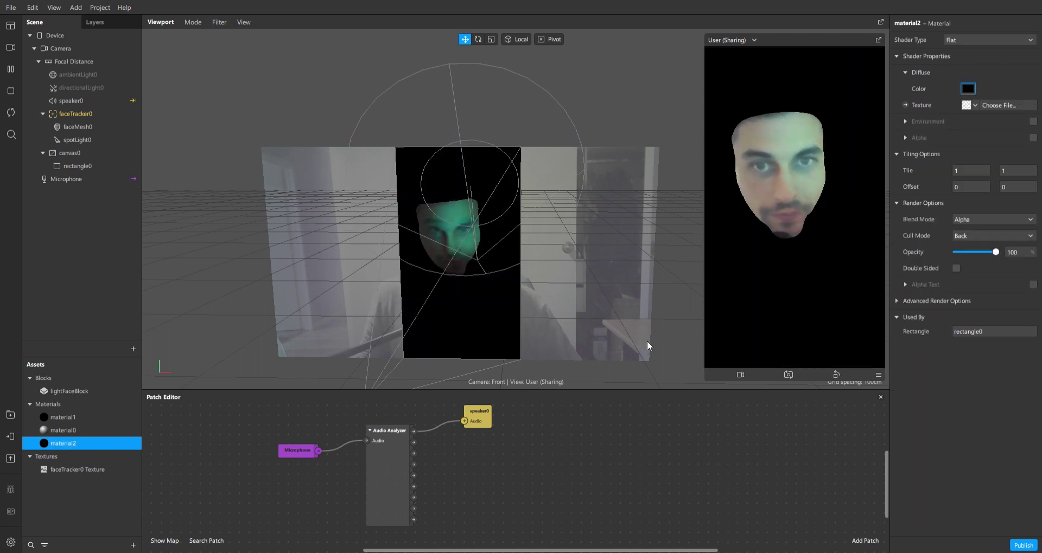
Disable depth testing and depth writing on the rectangle's material, and move canvas0 above faceTracker0 in the scene hierarchy.
{"action": "left_click", "coordinate": [897, 302]}
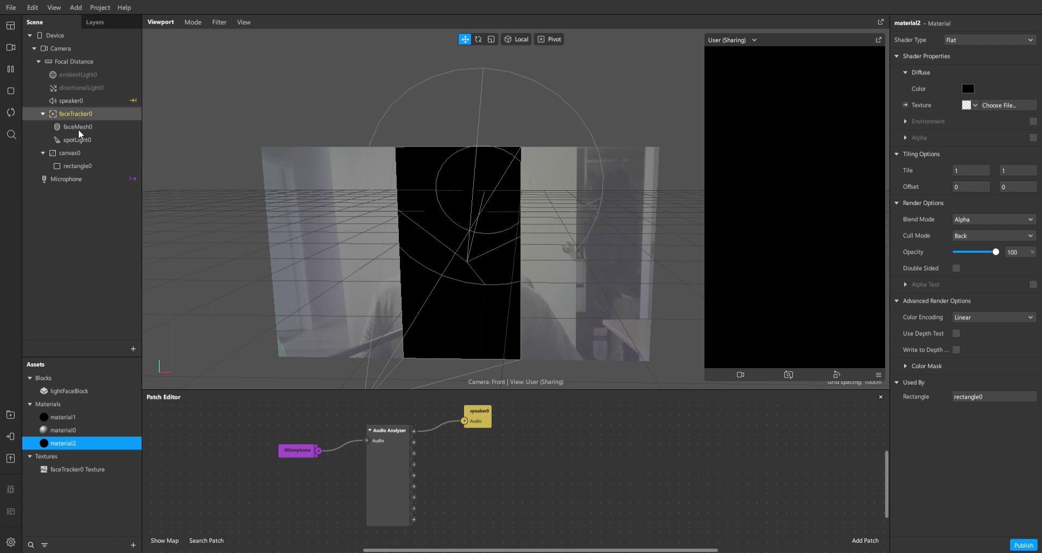
{"action": "left_click", "coordinate": [68, 156]}
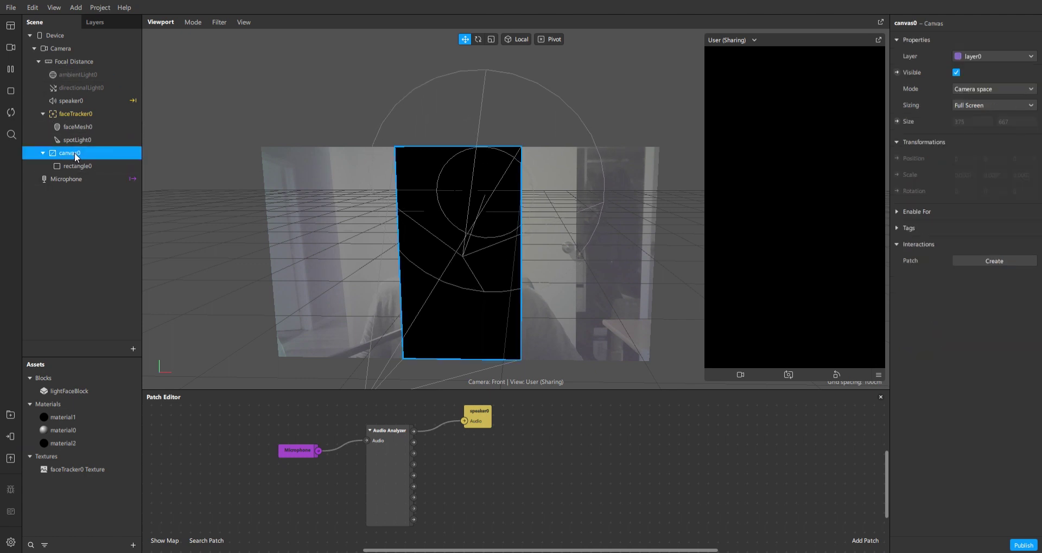
{"action": "left_click_drag", "start_coordinate": [74, 153], "coordinate": [75, 102]}
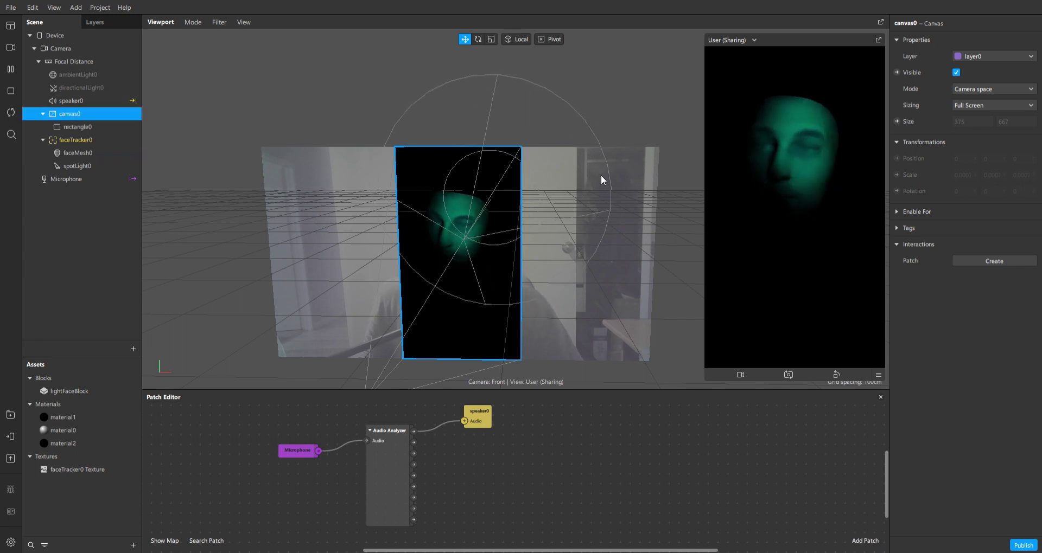
Open the material of rectangle0 and lower its opacity to 52%.
{"action": "left_click", "coordinate": [93, 128]}
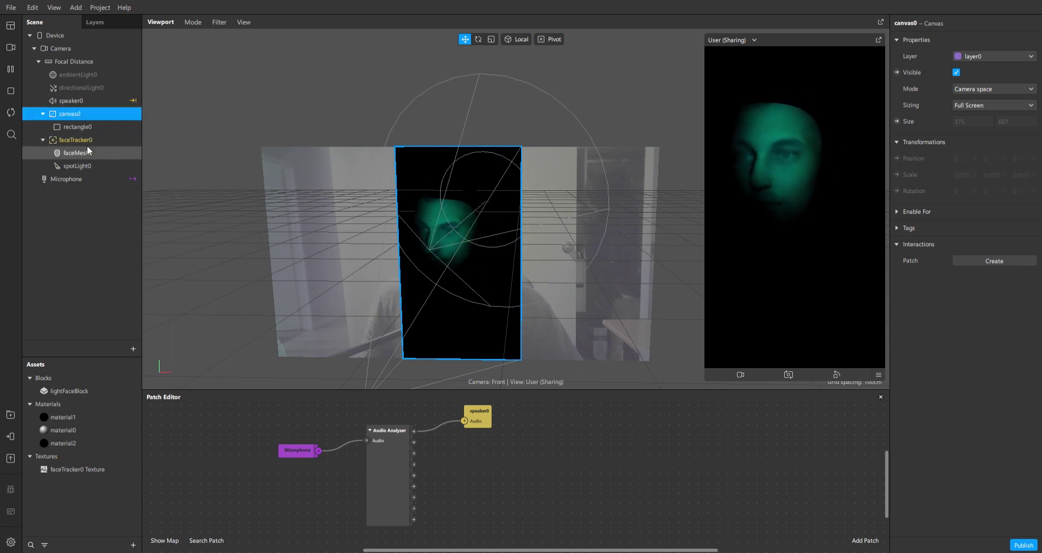
{"action": "left_click", "coordinate": [940, 261]}
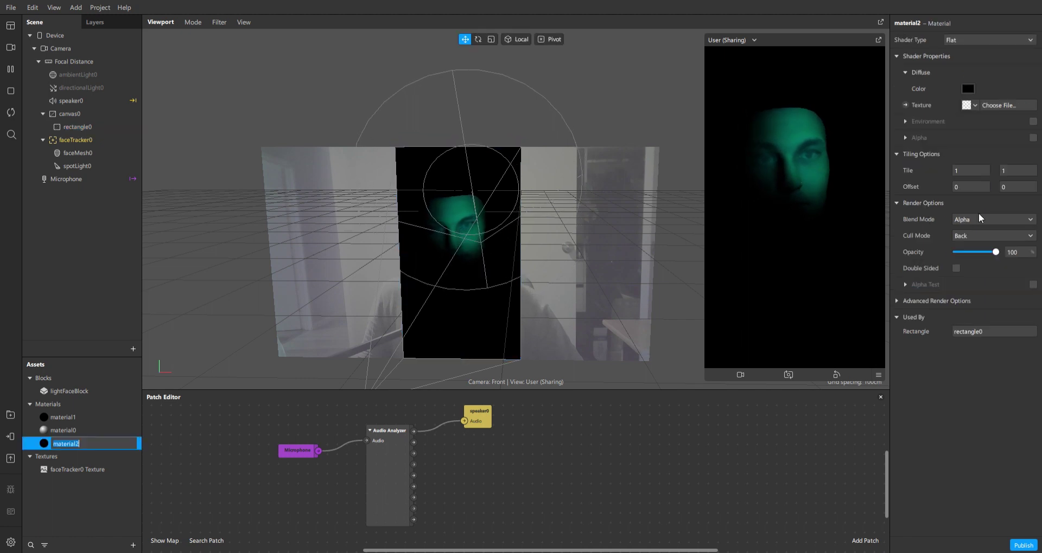
{"action": "left_click_drag", "start_coordinate": [996, 253], "coordinate": [979, 257]}
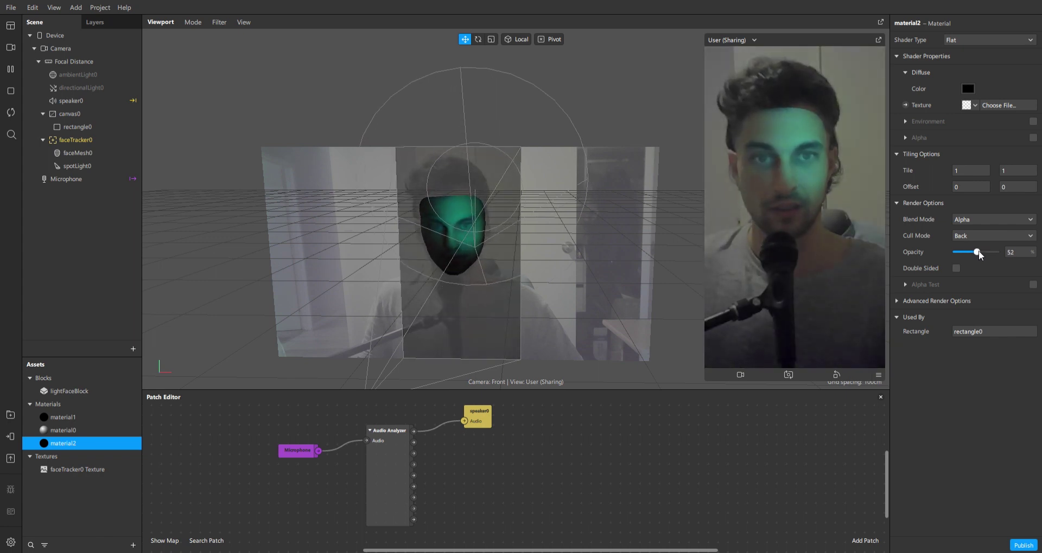
Create an Intensity patch for spotLight0 and place it beside the Audio Analyzer, below the level of the speaker patch.
{"action": "left_click", "coordinate": [101, 166]}
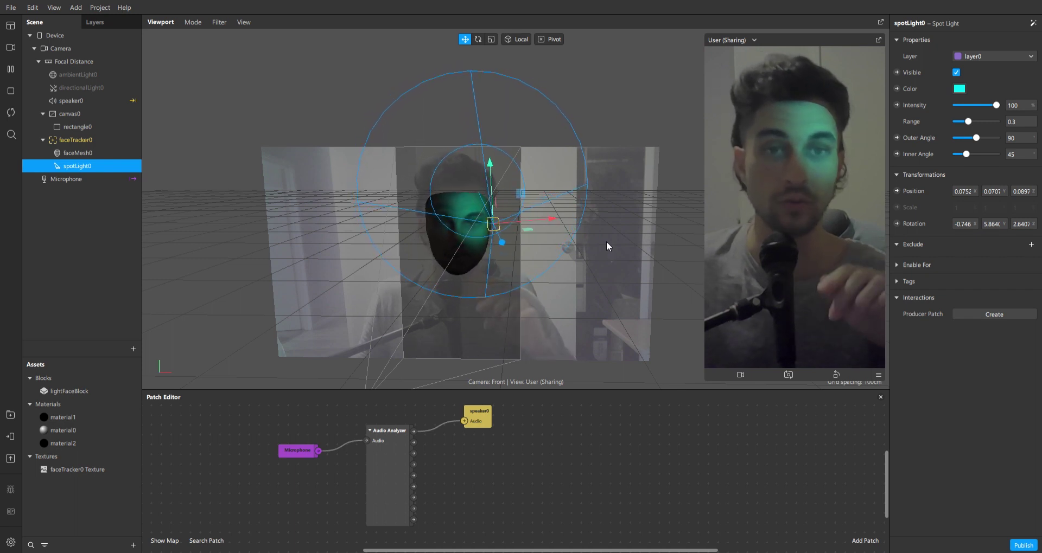
{"action": "mouse_move", "coordinate": [997, 105]}
{"action": "left_mouse_down"}
{"action": "mouse_move", "coordinate": [932, 109]}
{"action": "mouse_move", "coordinate": [1010, 114]}
{"action": "left_mouse_up"}
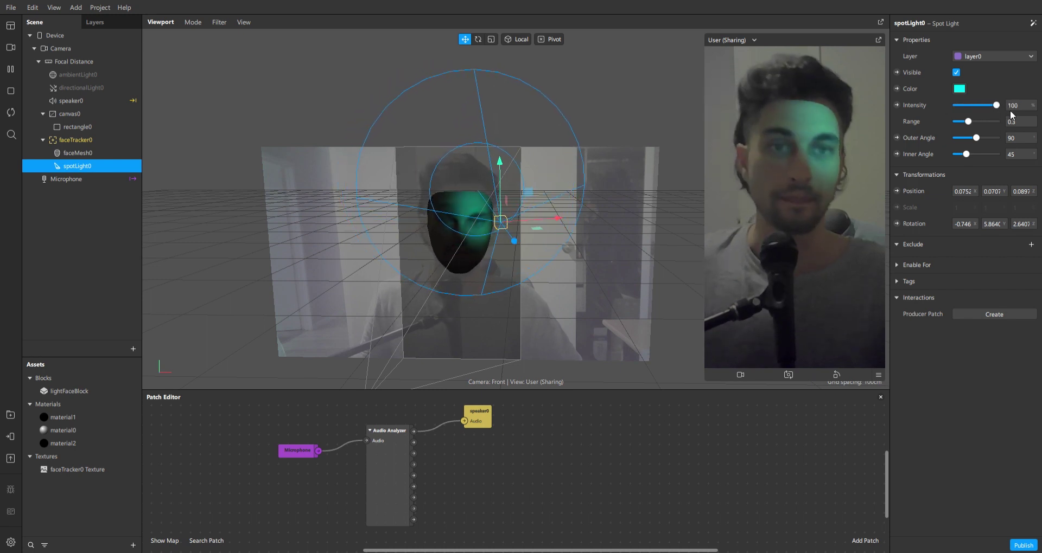
{"action": "left_click", "coordinate": [897, 105]}
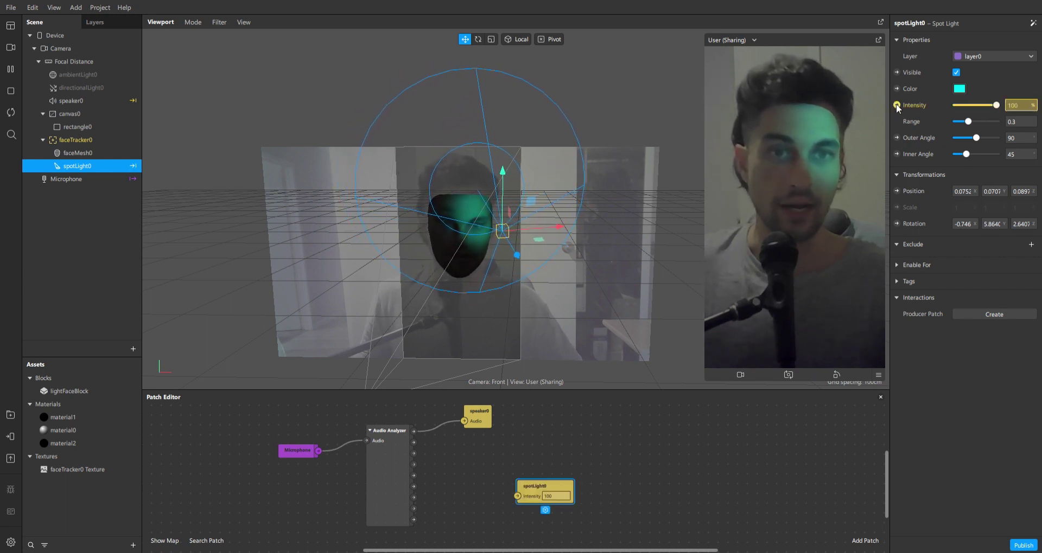
{"action": "left_click_drag", "start_coordinate": [545, 481], "coordinate": [570, 426]}
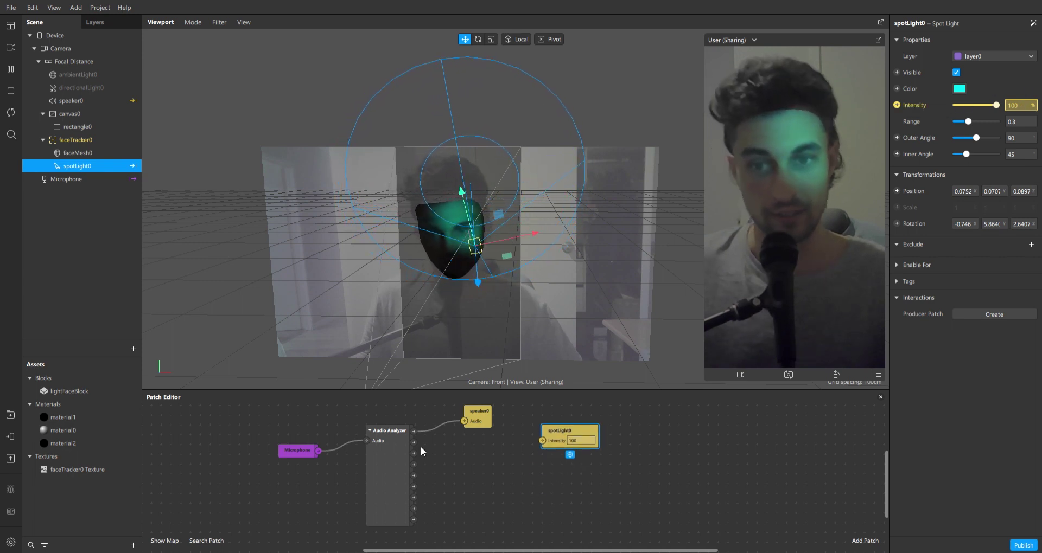
Route the Audio Analyzer's first band through a Multiply patch of 100 into spotLight0's Intensity, and line up the patches.
{"action": "left_click_drag", "start_coordinate": [414, 444], "coordinate": [455, 448]}
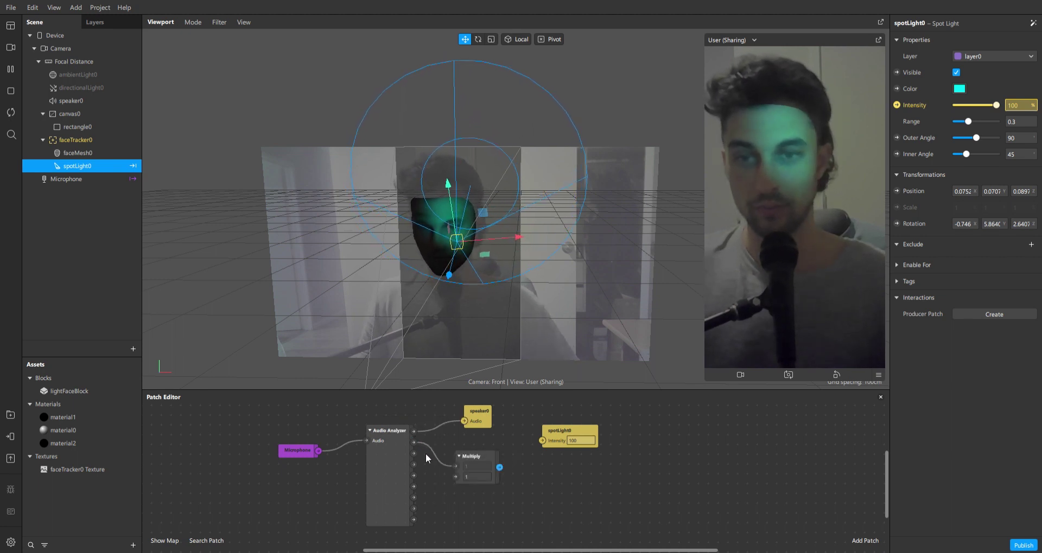
{"action": "left_click", "coordinate": [470, 476]}
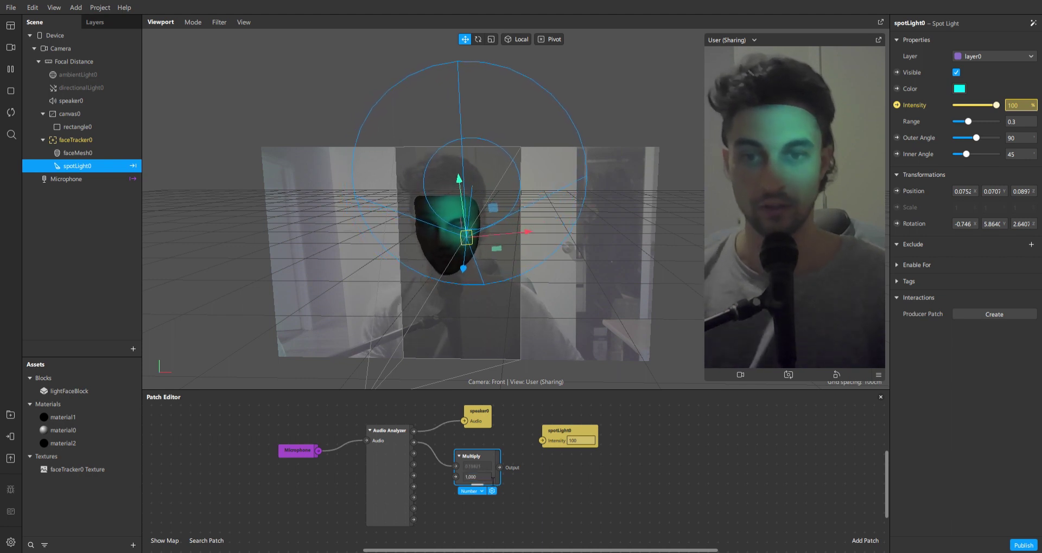
{"action": "left_click", "coordinate": [525, 482]}
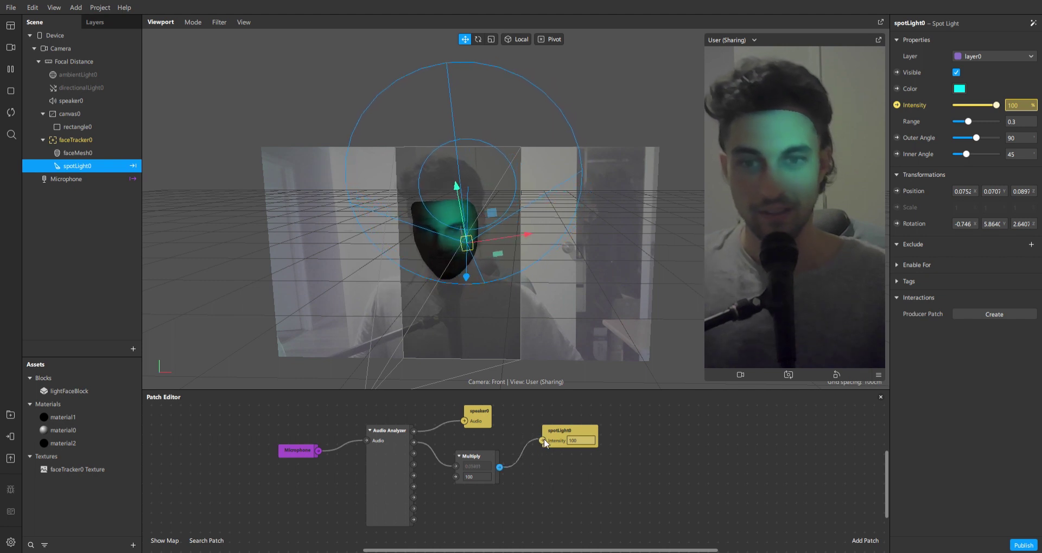
{"action": "left_click_drag", "start_coordinate": [497, 456], "coordinate": [503, 448]}
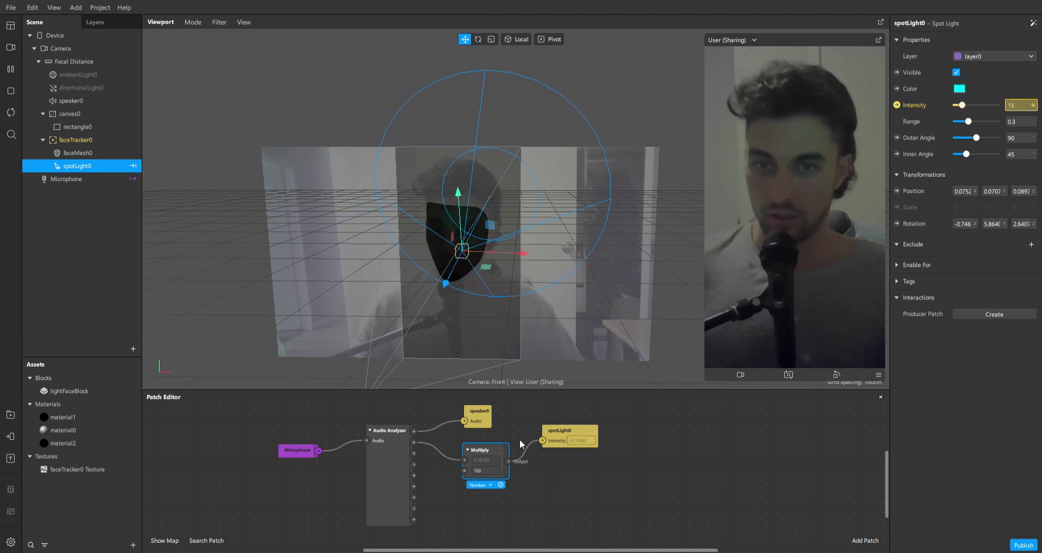
{"action": "left_click_drag", "start_coordinate": [557, 439], "coordinate": [576, 456]}
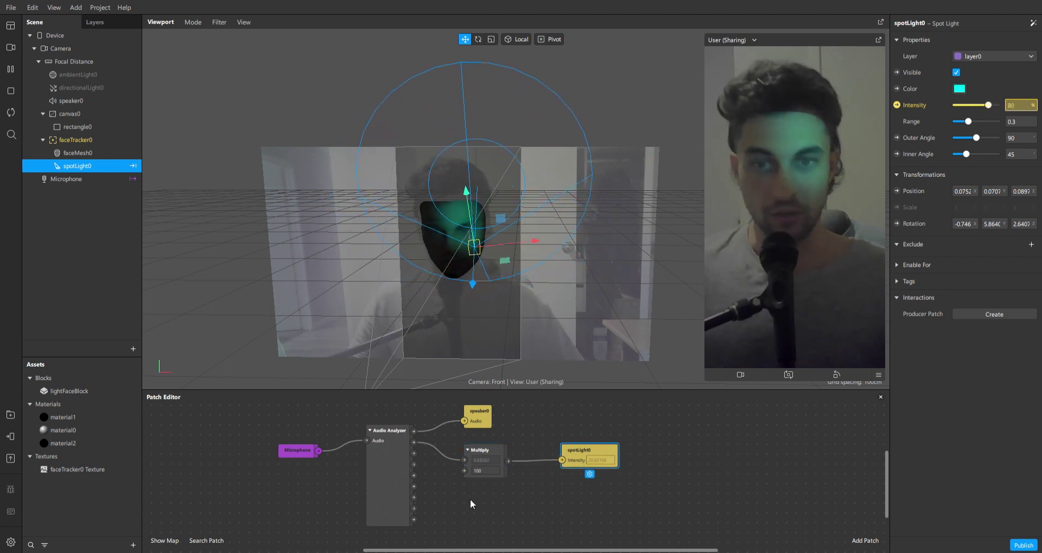
Duplicate spotLight0 twice under the face tracker.
{"action": "left_click", "coordinate": [93, 152]}
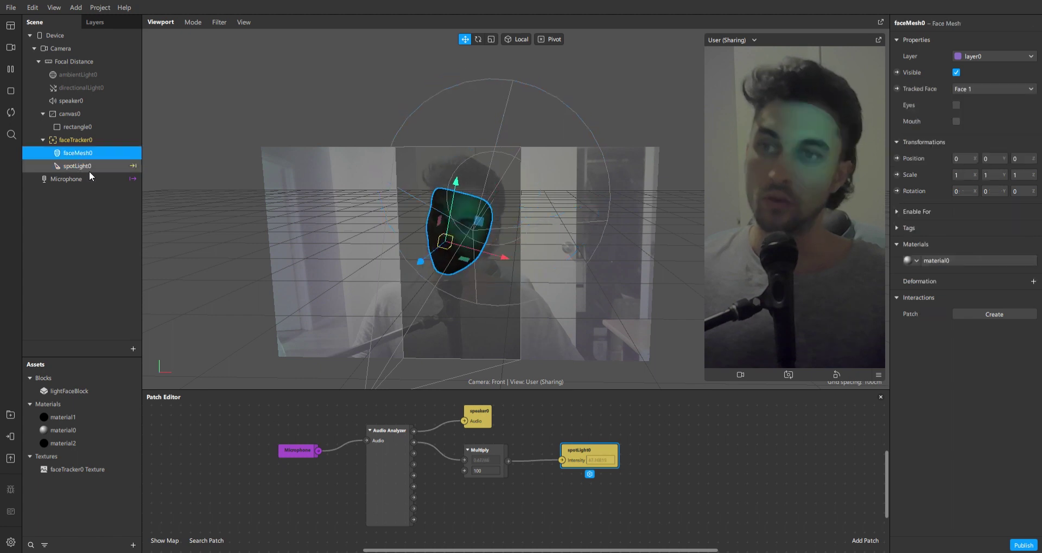
{"action": "left_click", "coordinate": [89, 167]}
{"action": "key", "text": "ctrl+d"}
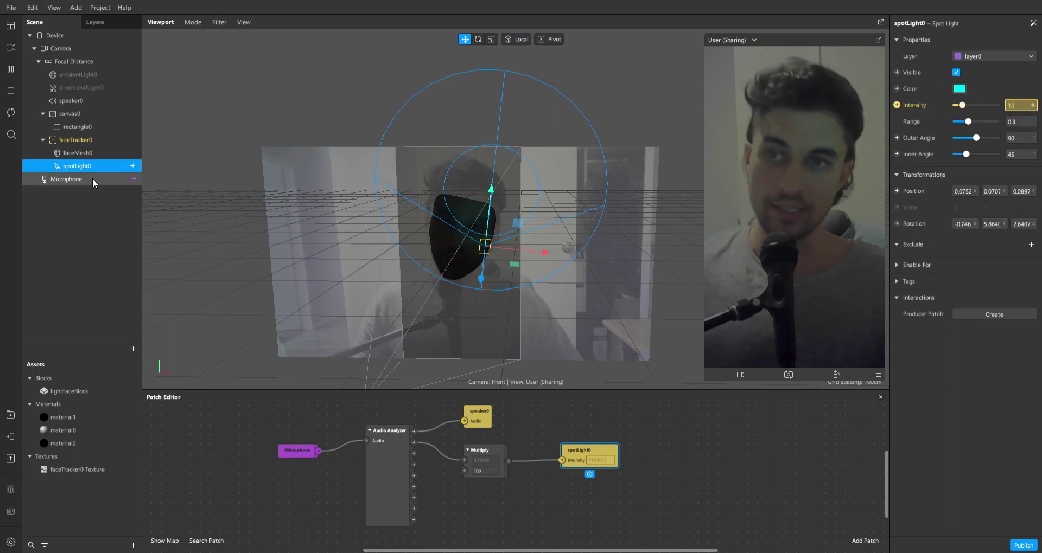
{"action": "key", "text": "ctrl+d"}
Color spotLight2 magenta and move it to the opposite side of the face, and move spotLight1 below the face.
{"action": "left_click", "coordinate": [94, 177]}
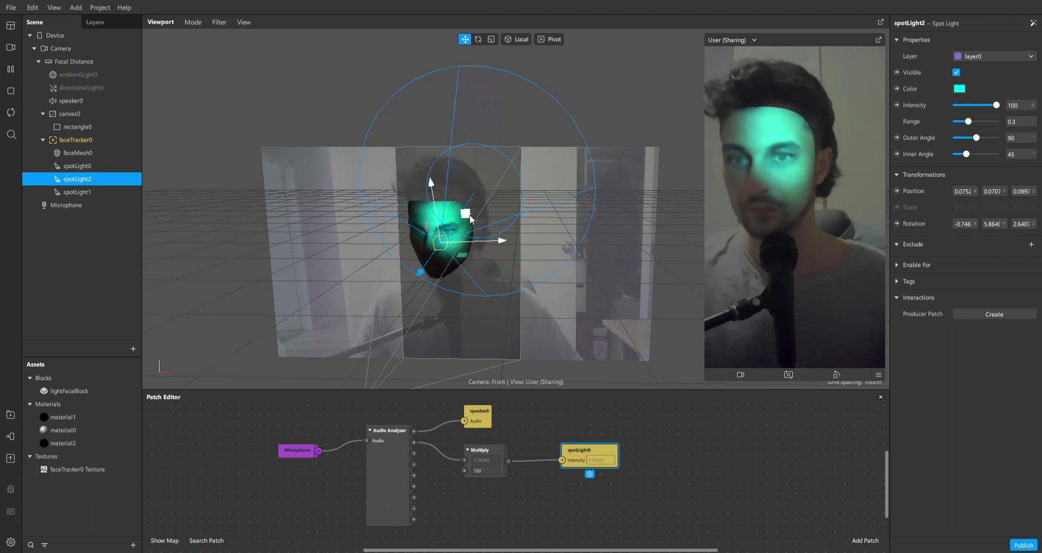
{"action": "left_click", "coordinate": [77, 192]}
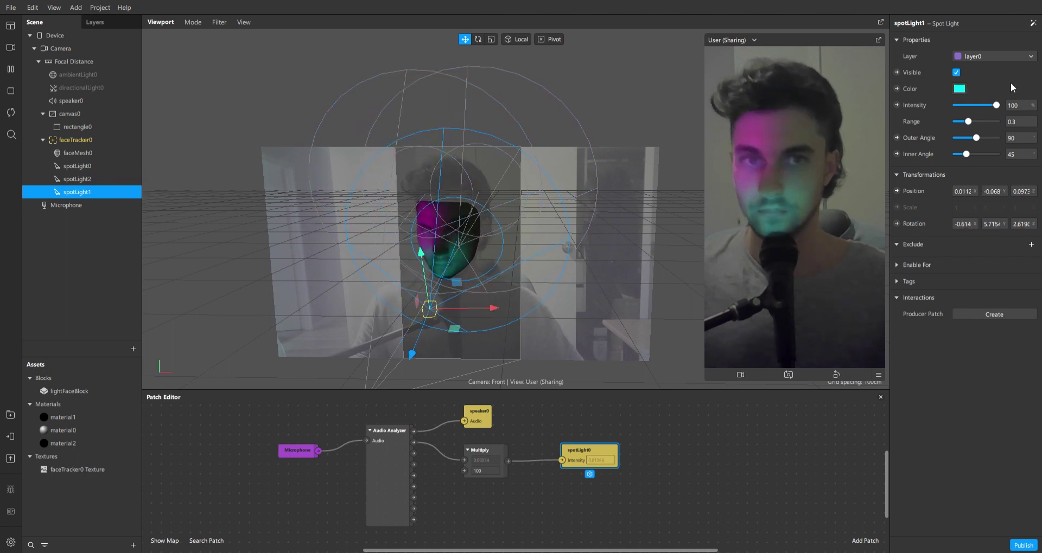
Drive the intensities of spotLight2 and spotLight1 from the Audio Analyzer's fourth and last outputs through separate Multiply patches of 100.
{"action": "left_click", "coordinate": [77, 179], "text": "ctrl"}
{"action": "left_click", "coordinate": [896, 104]}
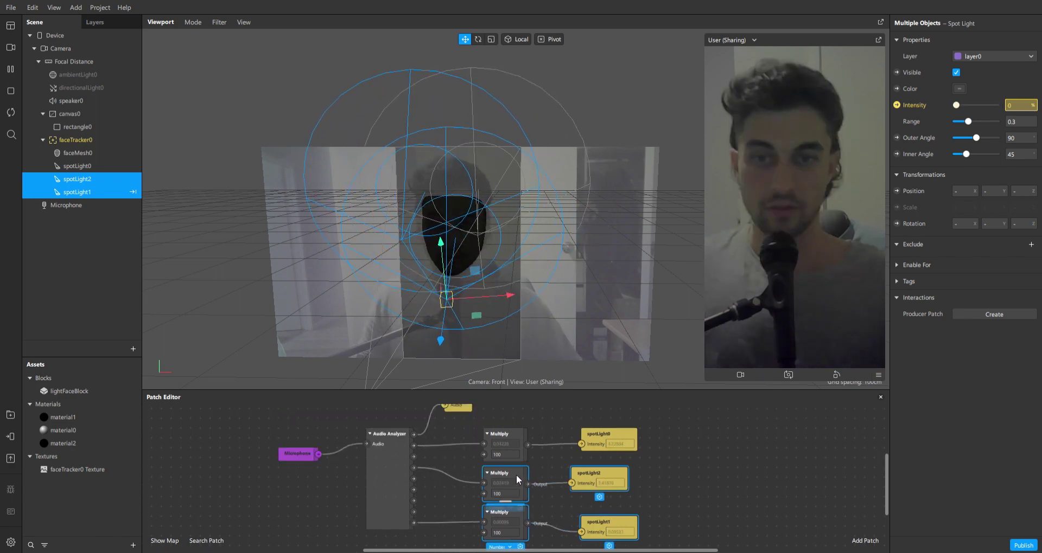
{"action": "left_click", "coordinate": [698, 490]}
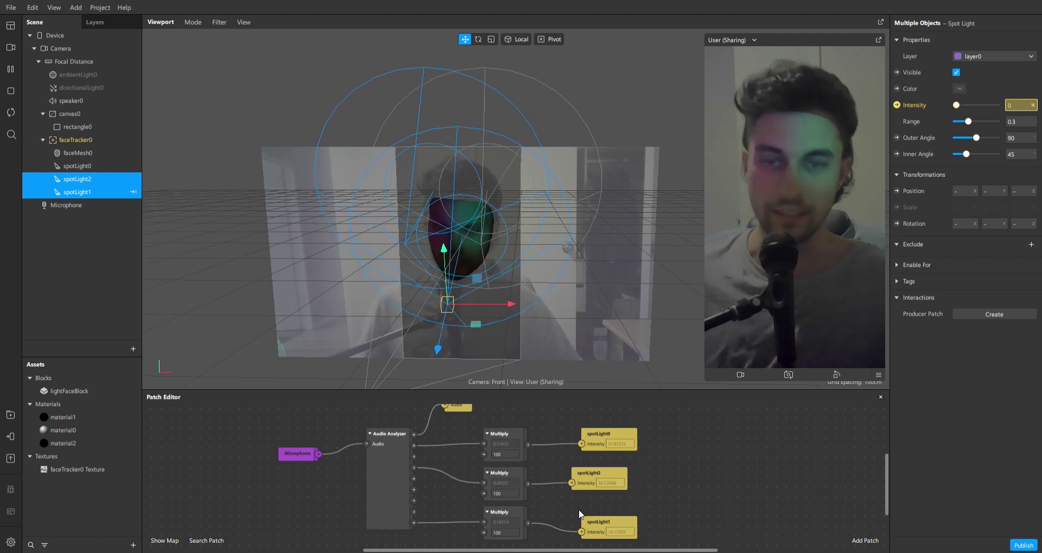
{"action": "scroll", "coordinate": [506, 482], "scroll_direction": "up", "scroll_amount": 1}
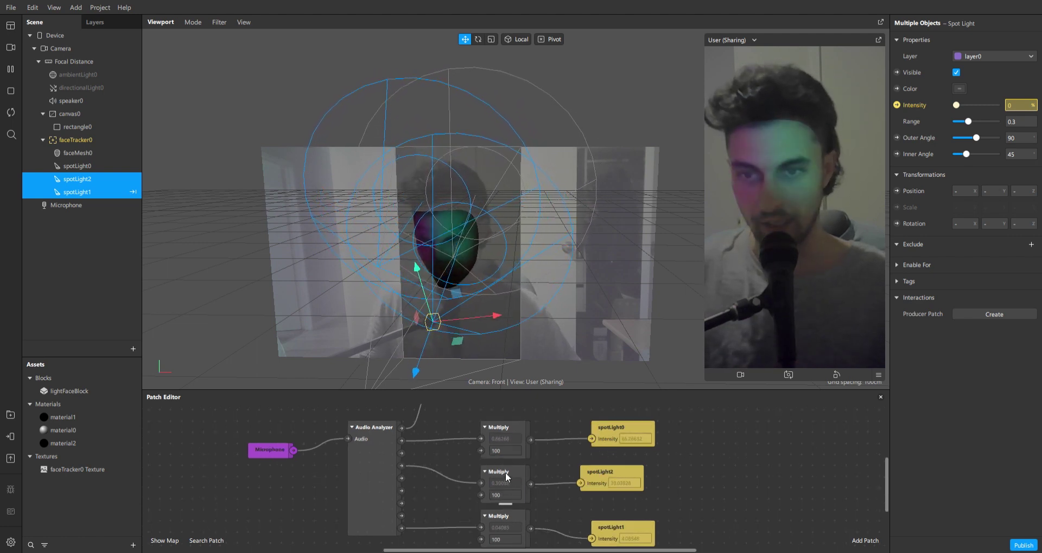
{"action": "scroll", "coordinate": [506, 473], "scroll_direction": "down", "scroll_amount": 1}
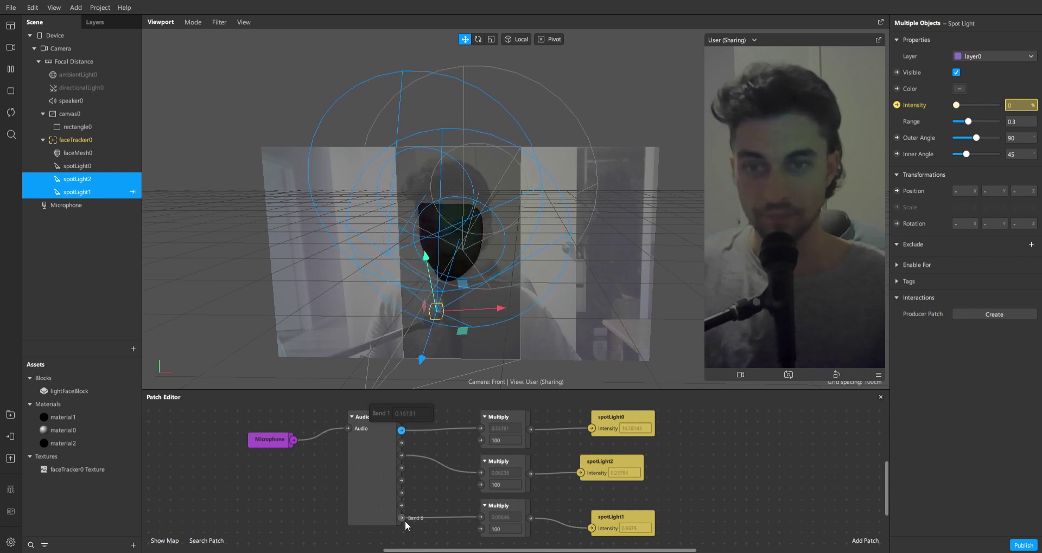
{"action": "left_click", "coordinate": [364, 477]}
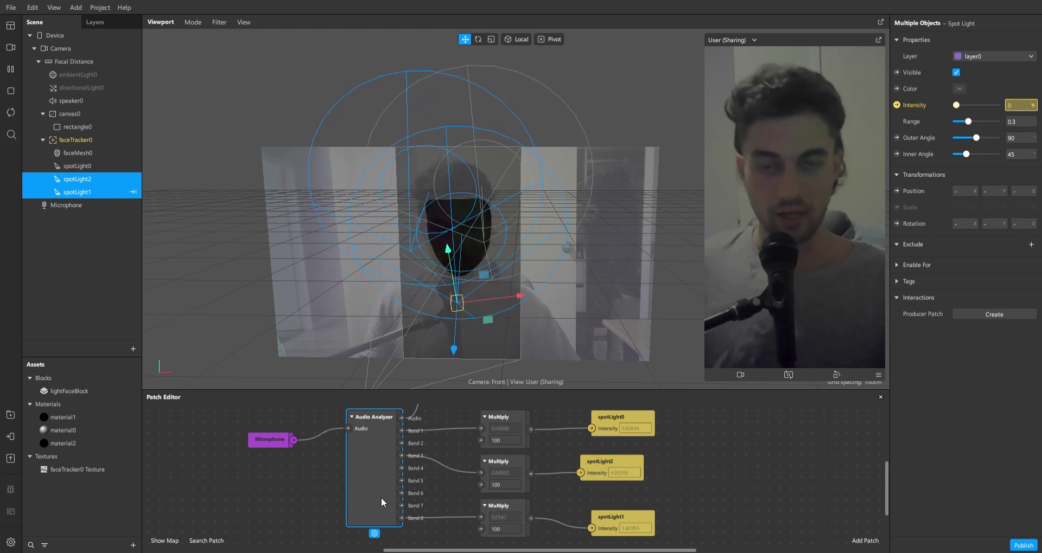
{"action": "scroll", "coordinate": [687, 496], "scroll_direction": "up", "scroll_amount": 1}
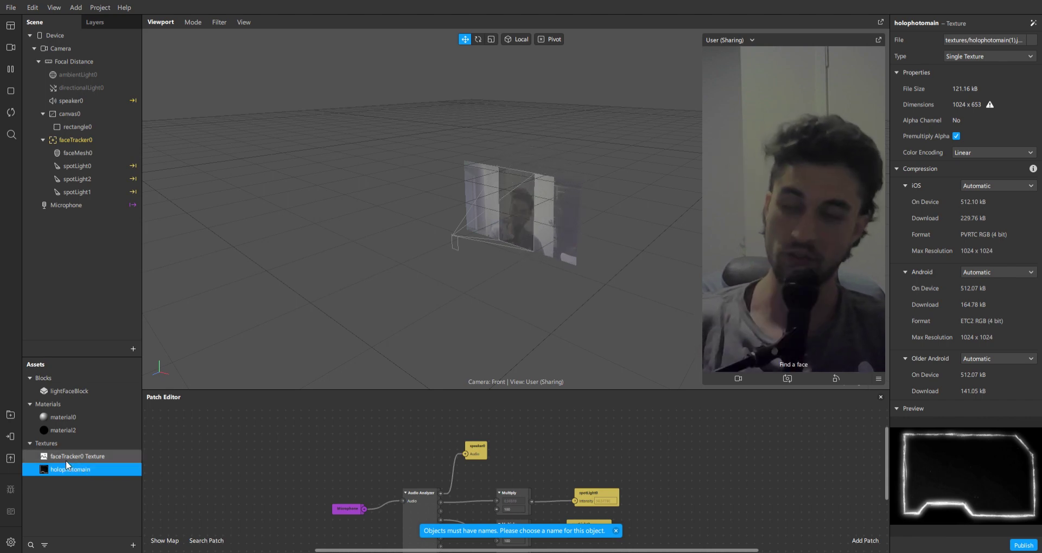
Place the holophotomain texture on the face with the Position On Face action, and delete the face-tracking patches it generates.
{"action": "right_click", "coordinate": [80, 472]}
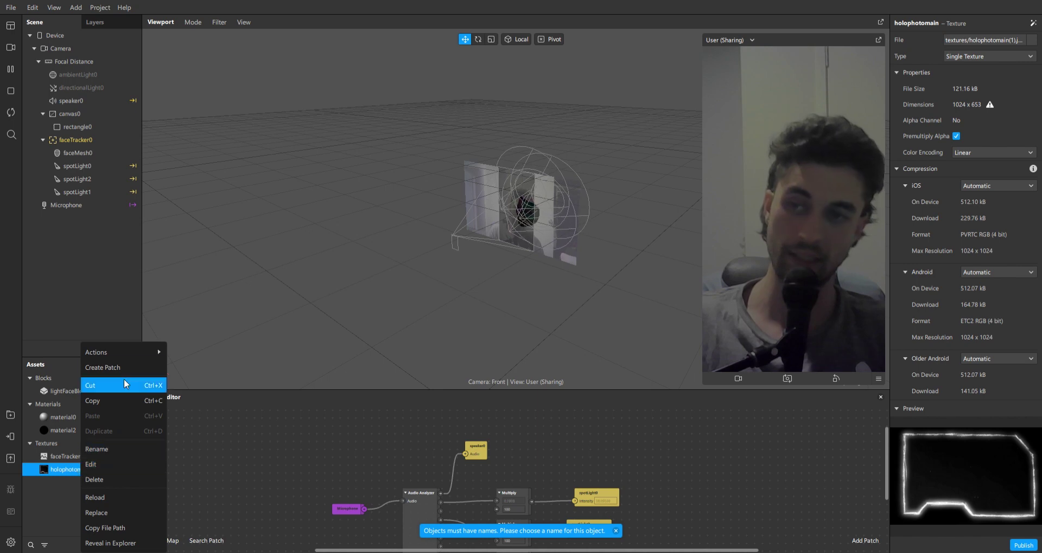
{"action": "mouse_move", "coordinate": [137, 357]}
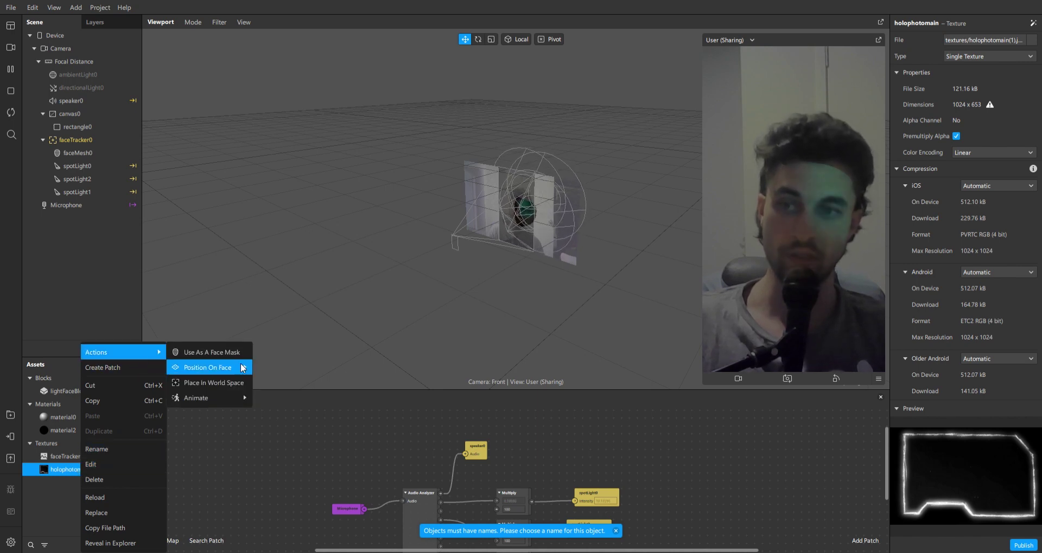
{"action": "mouse_move", "coordinate": [227, 368]}
{"action": "left_click", "coordinate": [271, 368]}
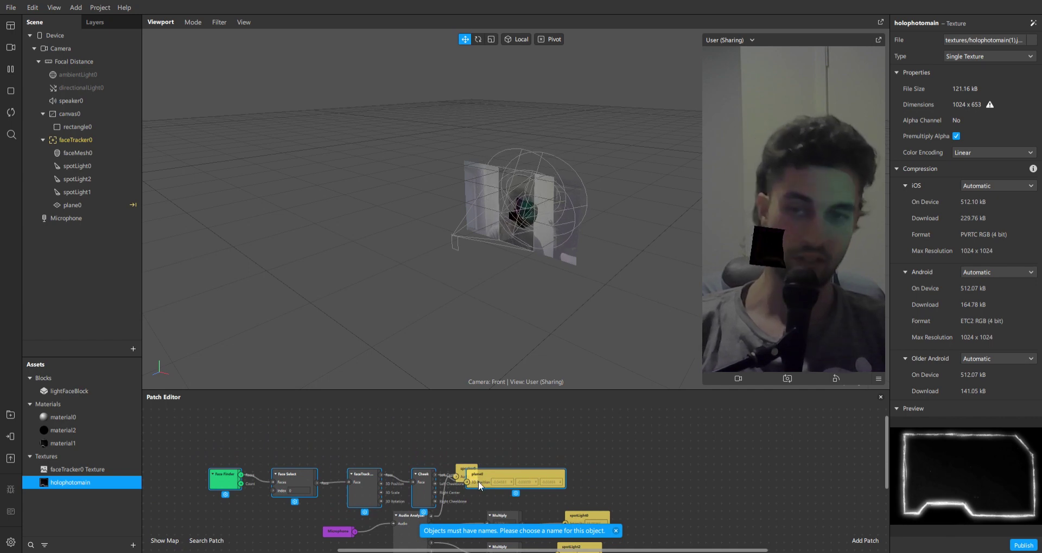
{"action": "left_click_drag", "start_coordinate": [477, 481], "coordinate": [480, 438]}
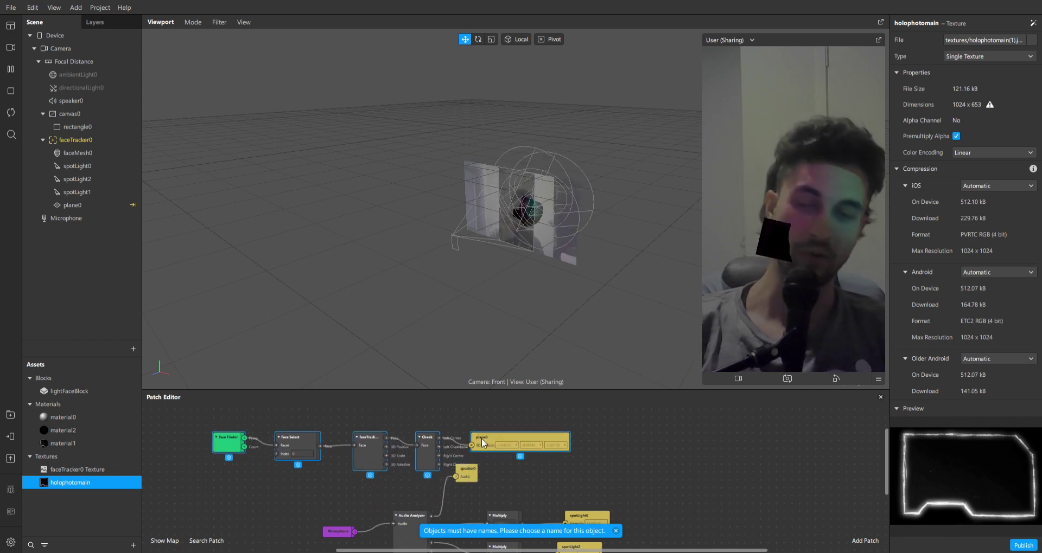
{"action": "key", "text": "Delete"}
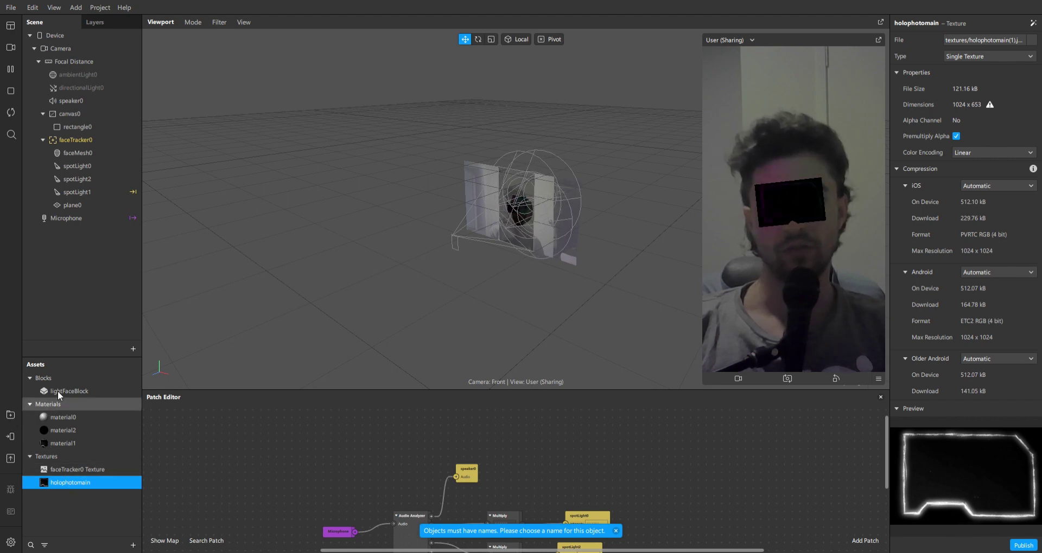
Set plane0's material1 to the Flat shader type and the Screen blend mode.
{"action": "left_click", "coordinate": [73, 205]}
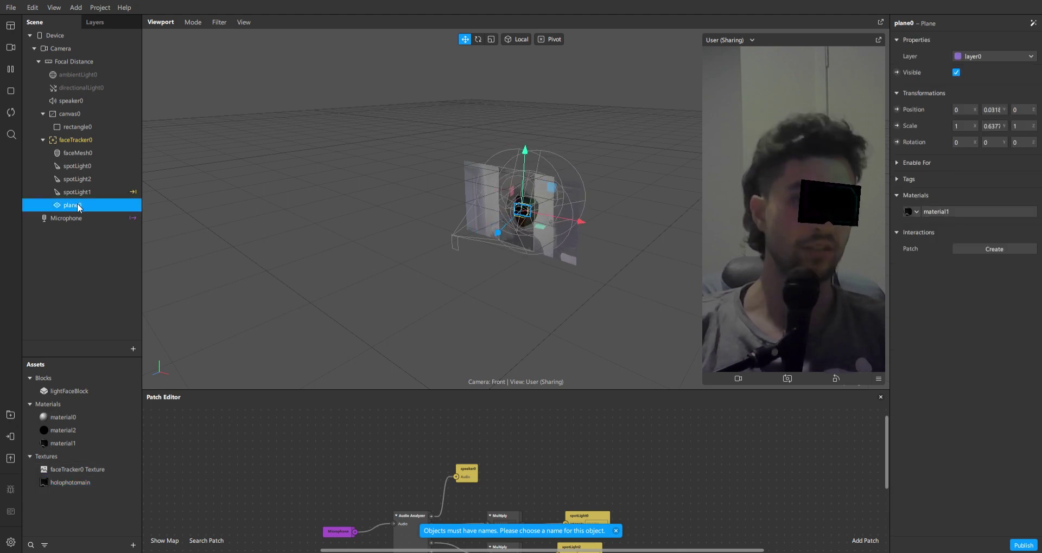
{"action": "left_click", "coordinate": [77, 482]}
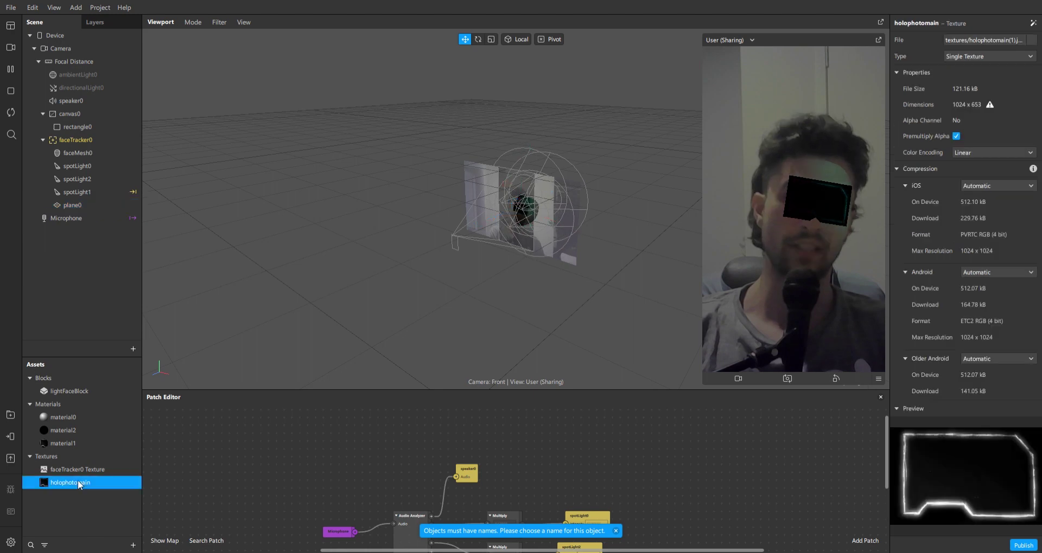
{"action": "left_click", "coordinate": [77, 205]}
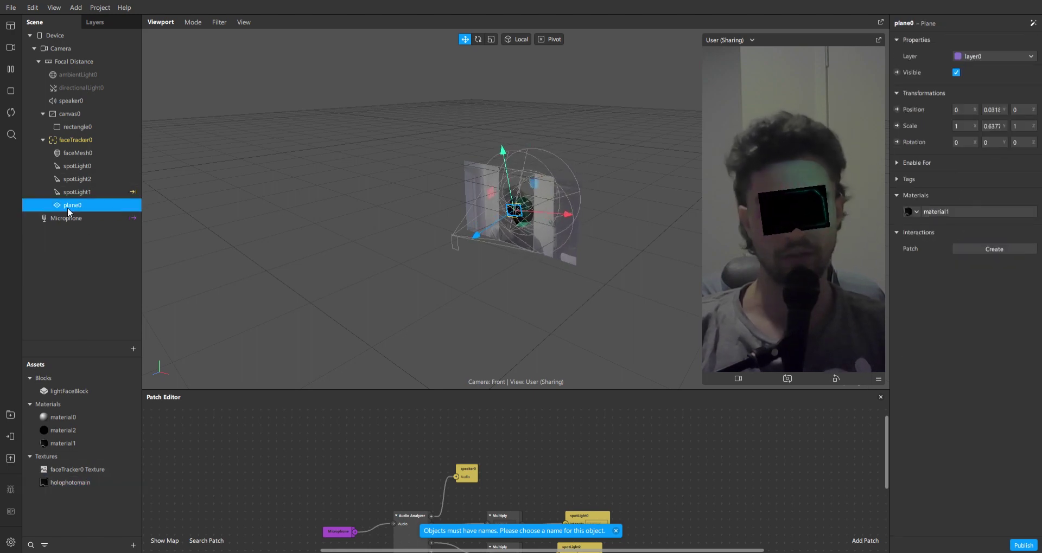
{"action": "left_click", "coordinate": [930, 213]}
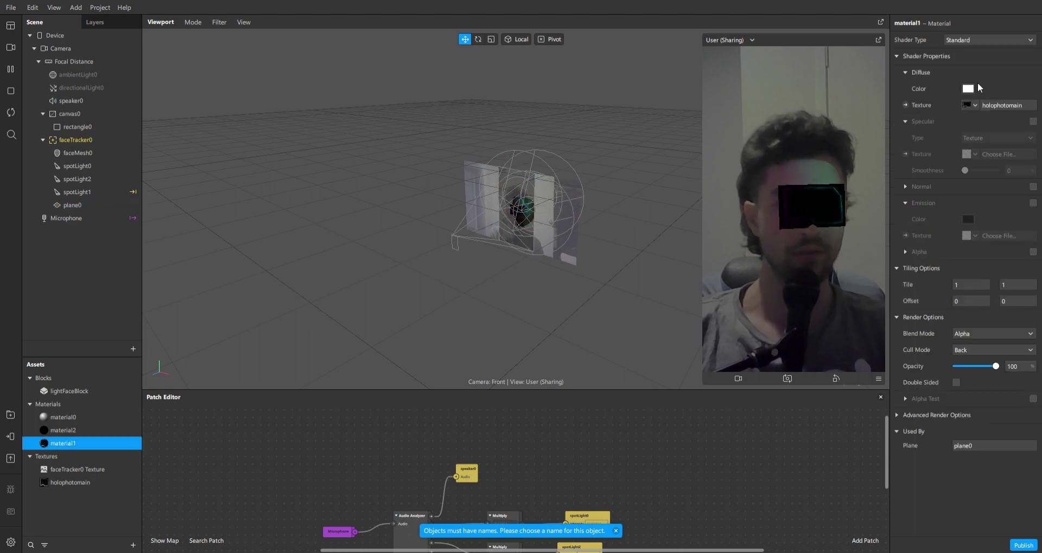
{"action": "left_click", "coordinate": [966, 41]}
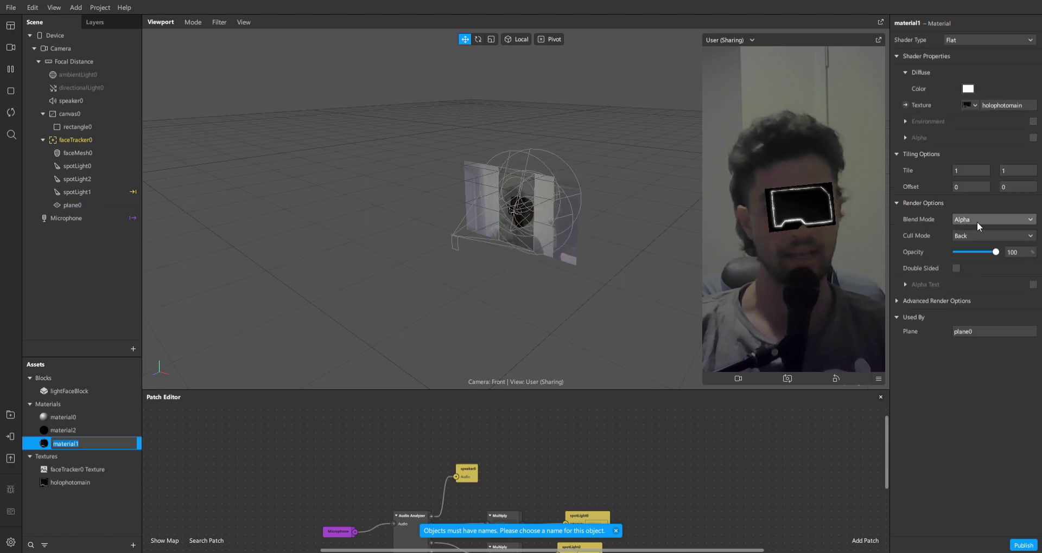
{"action": "left_click", "coordinate": [958, 219]}
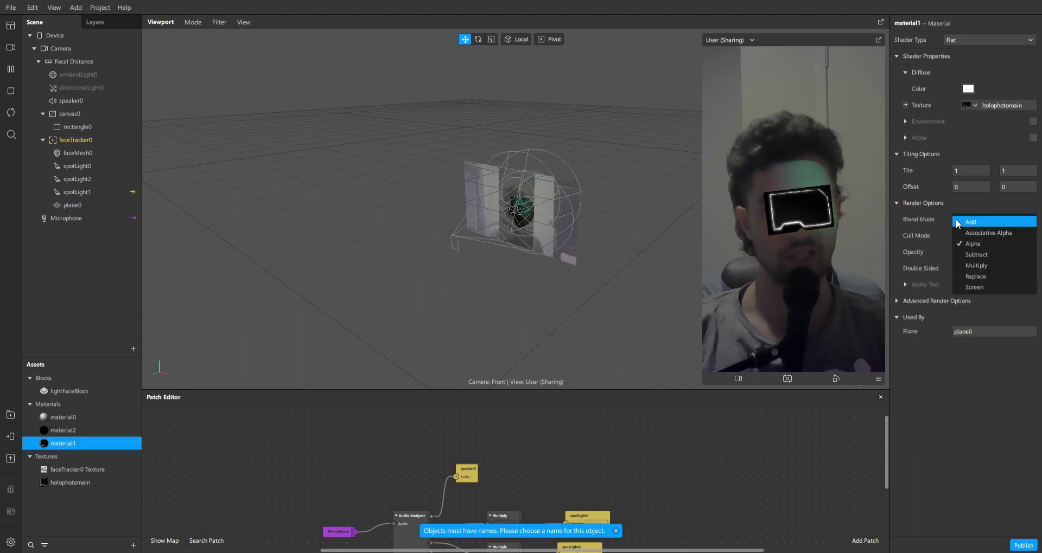
{"action": "left_click", "coordinate": [974, 287]}
Move plane0 outward beside the eye, slightly up and forward, to a position of about 0.06, 0.06, 0.03.
{"action": "left_click_drag", "start_coordinate": [444, 264], "coordinate": [532, 258]}
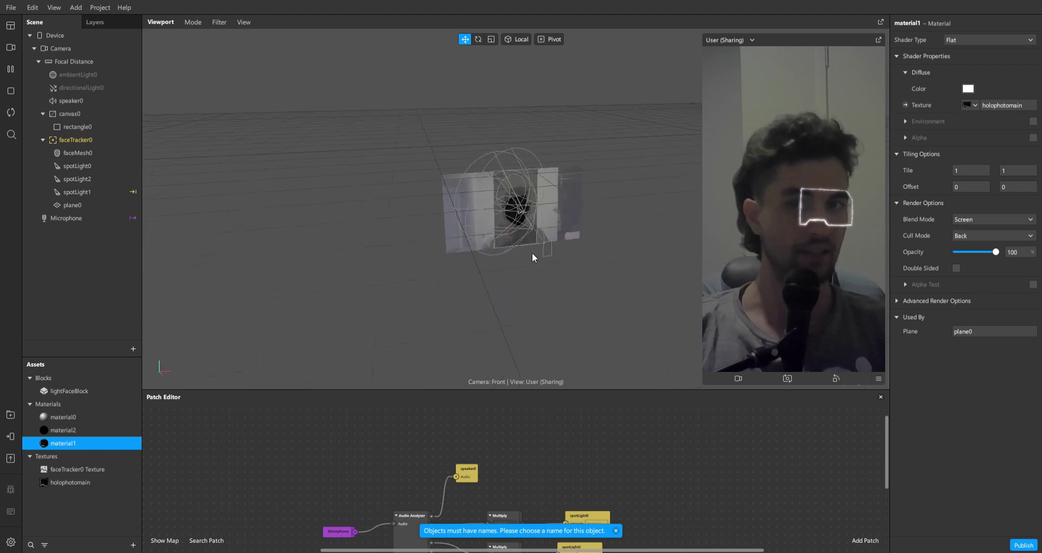
{"action": "left_click", "coordinate": [116, 206]}
{"action": "left_click_drag", "start_coordinate": [325, 282], "coordinate": [430, 291]}
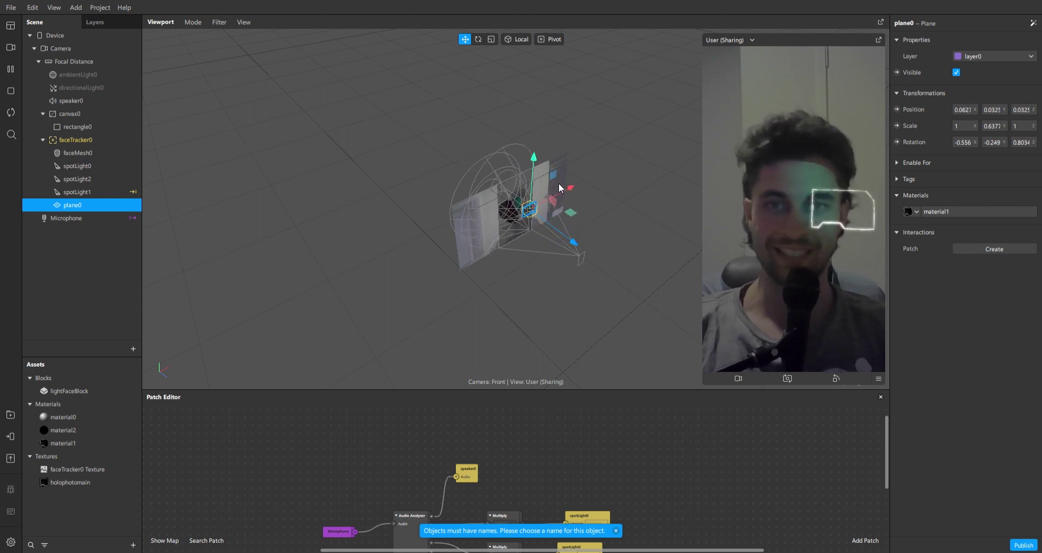
{"action": "left_click_drag", "start_coordinate": [532, 173], "coordinate": [510, 168]}
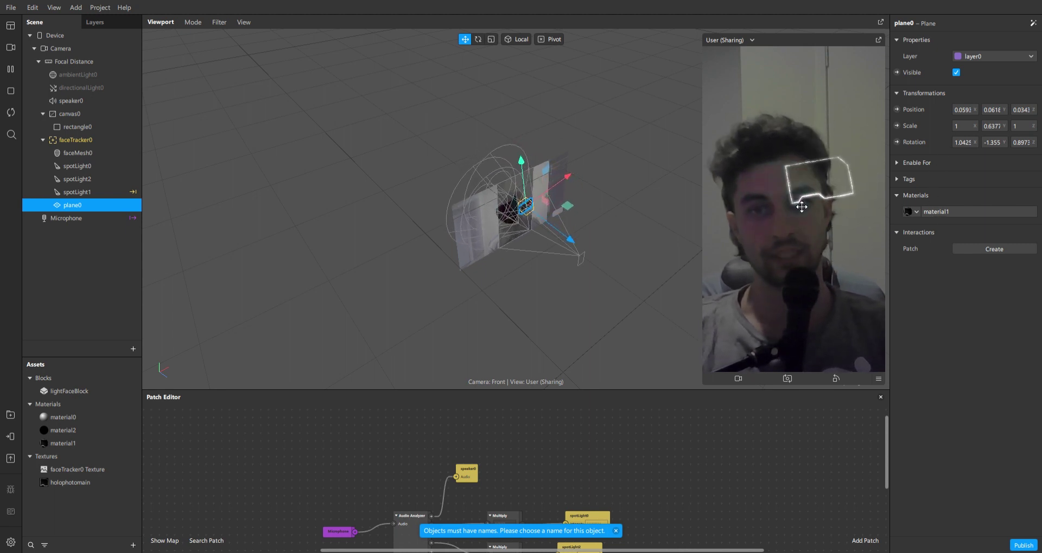
Test material1's opacity, and import the Opacity patch asset from the AR Library.
{"action": "left_click", "coordinate": [943, 212]}
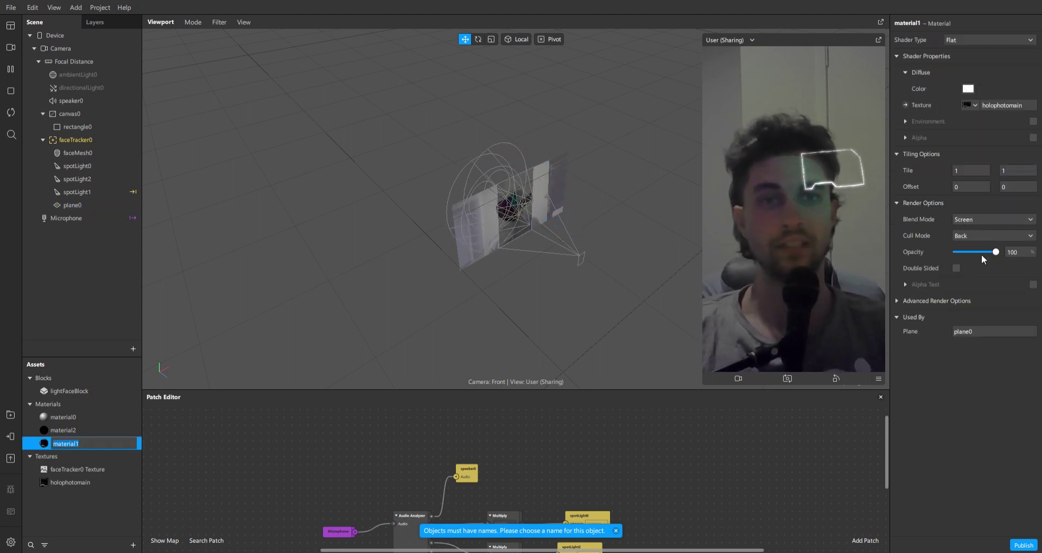
{"action": "mouse_move", "coordinate": [981, 253]}
{"action": "left_mouse_down"}
{"action": "mouse_move", "coordinate": [956, 251]}
{"action": "mouse_move", "coordinate": [998, 247]}
{"action": "left_mouse_up"}
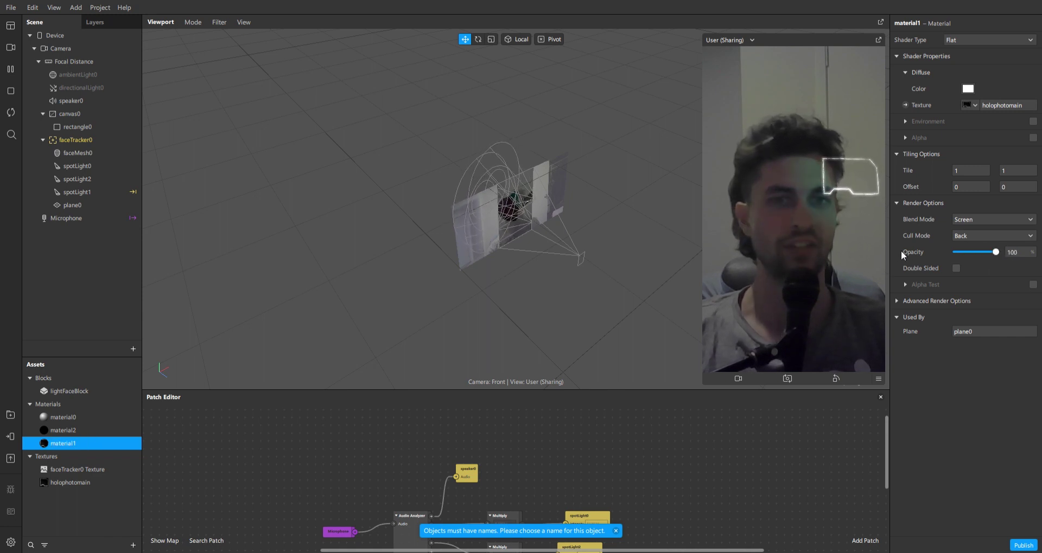
{"action": "left_click", "coordinate": [11, 416]}
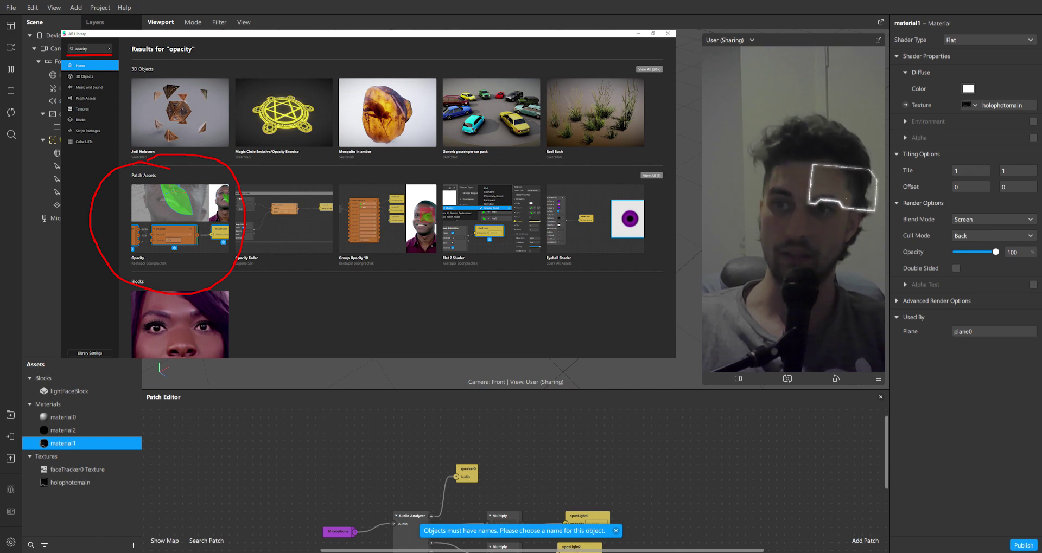
{"action": "left_click", "coordinate": [963, 118]}
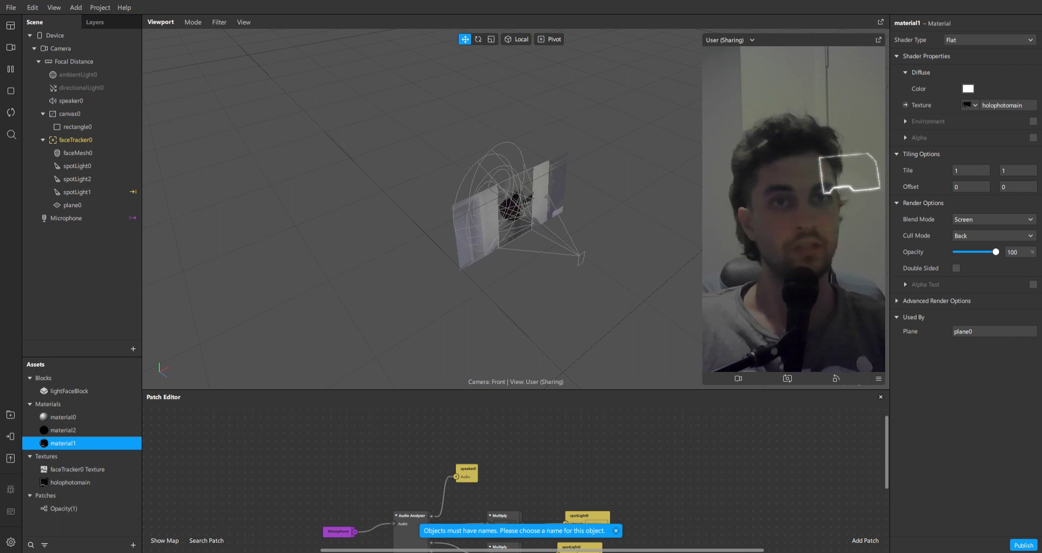
Add the Opacity patch to the graph above the spotLight0 patch and drive its Opacity input from the Audio Analyzer's Band 1.
{"action": "left_click", "coordinate": [75, 511]}
{"action": "scroll", "coordinate": [688, 461], "scroll_direction": "up", "scroll_amount": 3}
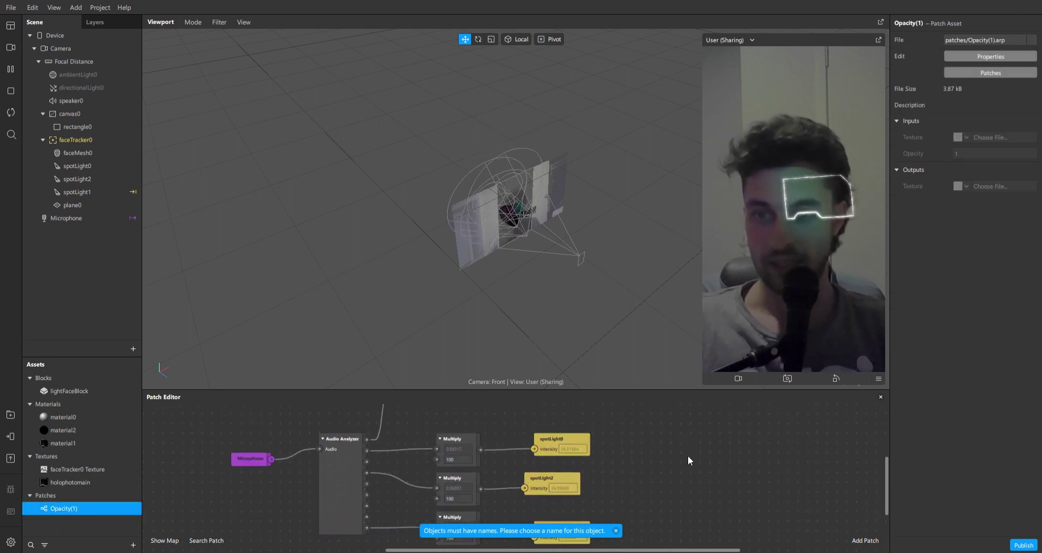
{"action": "left_click_drag", "start_coordinate": [66, 512], "coordinate": [618, 421]}
{"action": "scroll", "coordinate": [678, 457], "scroll_direction": "up", "scroll_amount": 1}
{"action": "left_click_drag", "start_coordinate": [668, 457], "coordinate": [639, 434]}
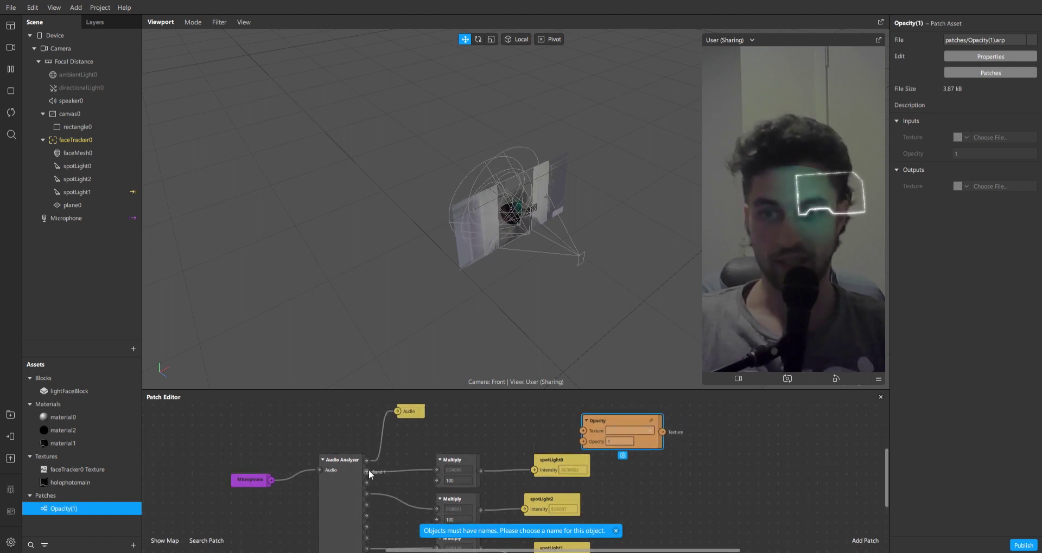
{"action": "left_click_drag", "start_coordinate": [365, 471], "coordinate": [582, 441]}
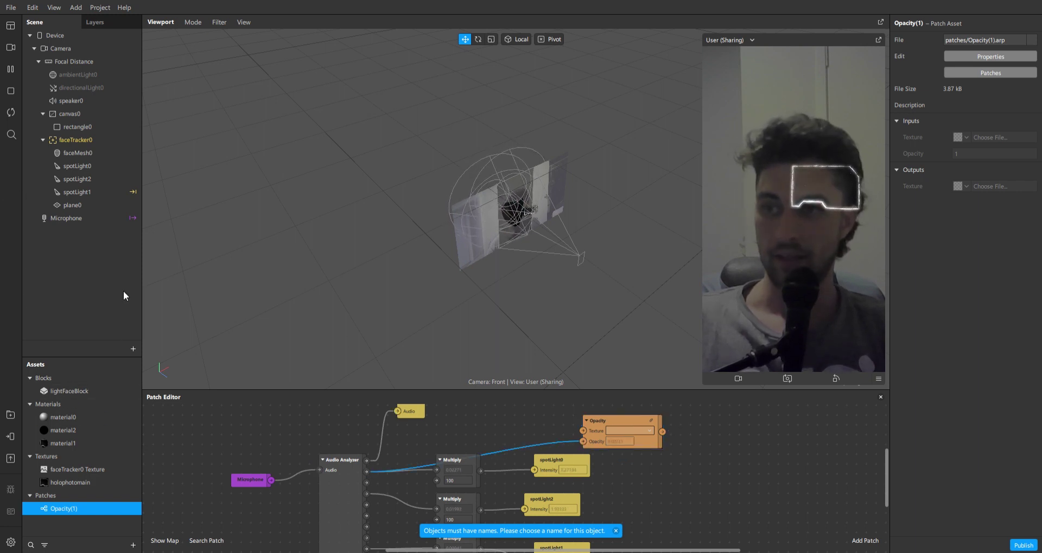
Connect the Opacity patch's output to a new material1 Diffuse Texture patch, and choose holophotomain as the Opacity patch's input texture.
{"action": "left_click", "coordinate": [81, 204]}
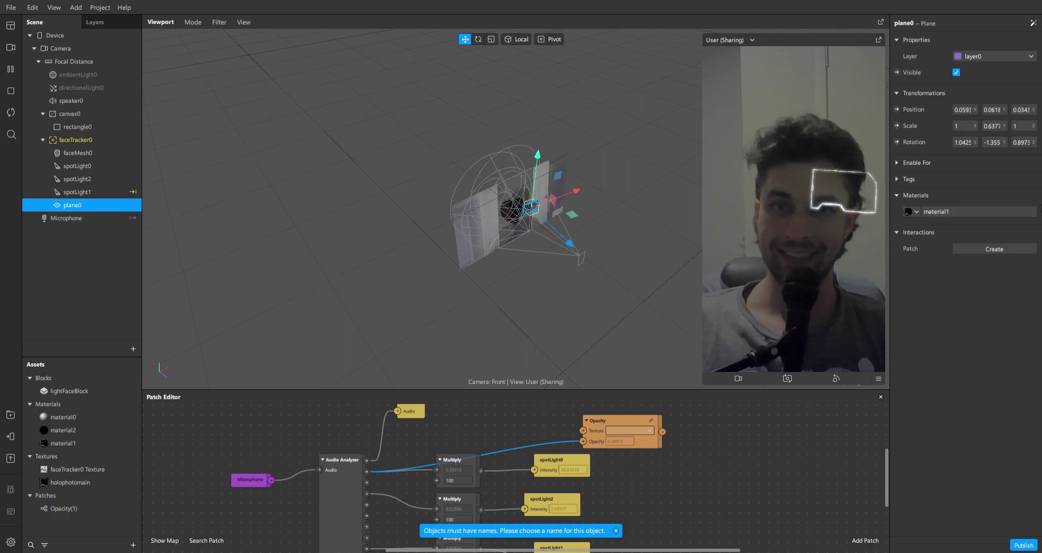
{"action": "left_click", "coordinate": [941, 216]}
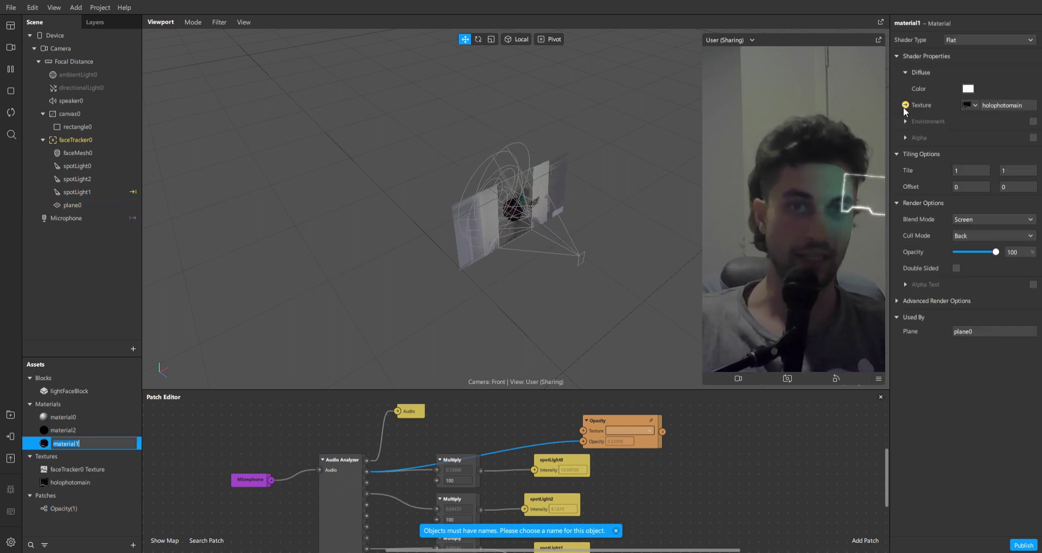
{"action": "left_click", "coordinate": [905, 105]}
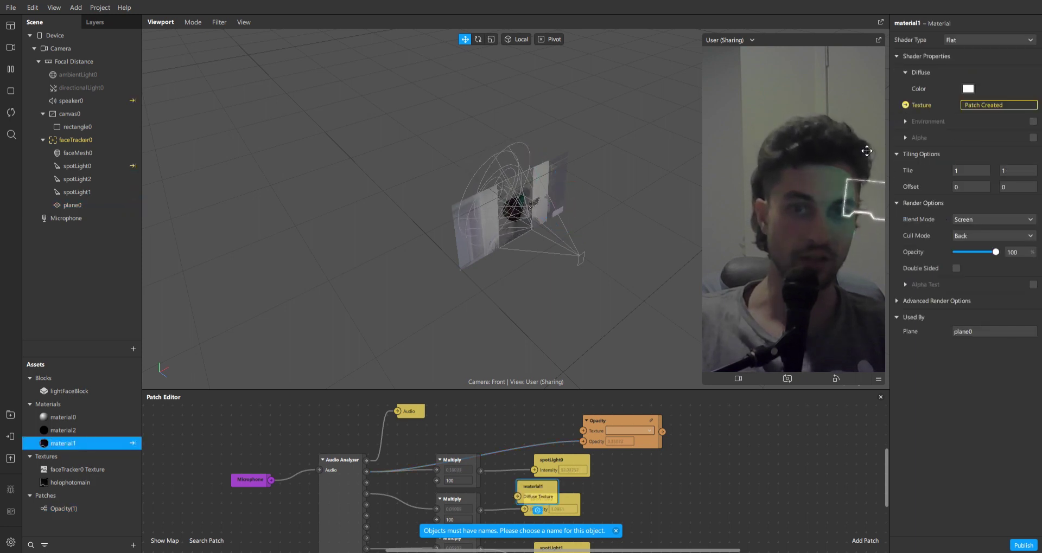
{"action": "left_click_drag", "start_coordinate": [747, 429], "coordinate": [750, 422]}
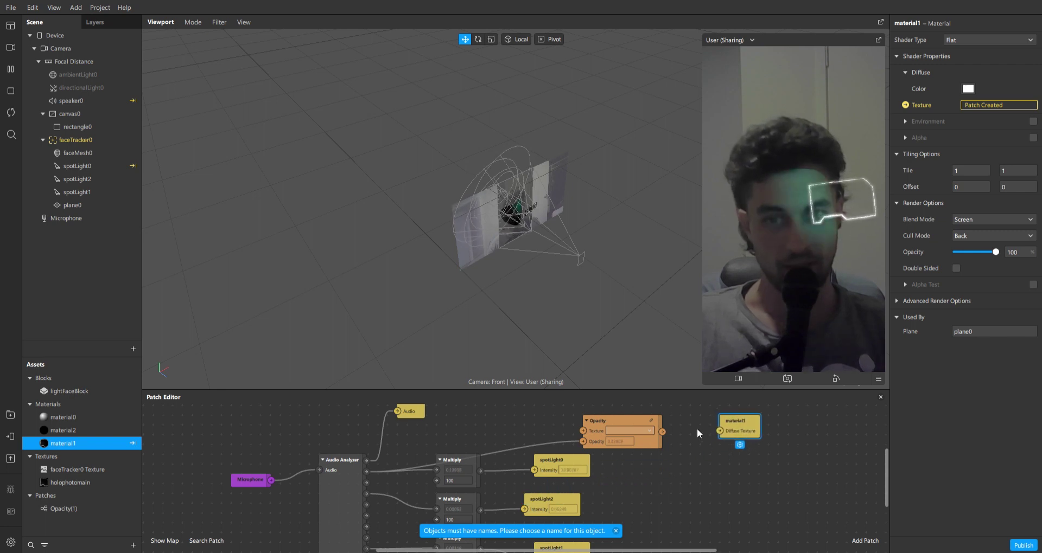
{"action": "left_click_drag", "start_coordinate": [659, 431], "coordinate": [718, 428]}
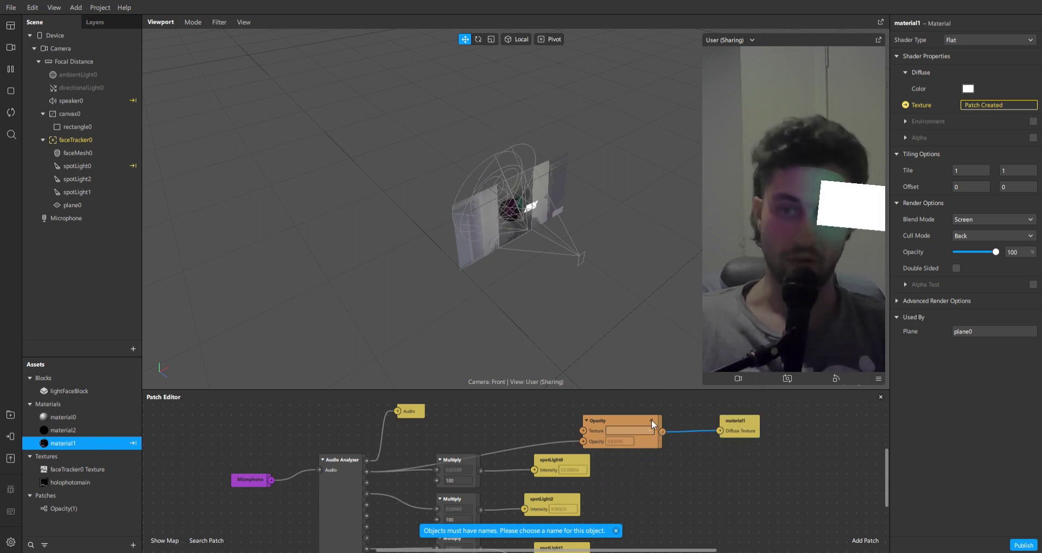
{"action": "left_click", "coordinate": [633, 431]}
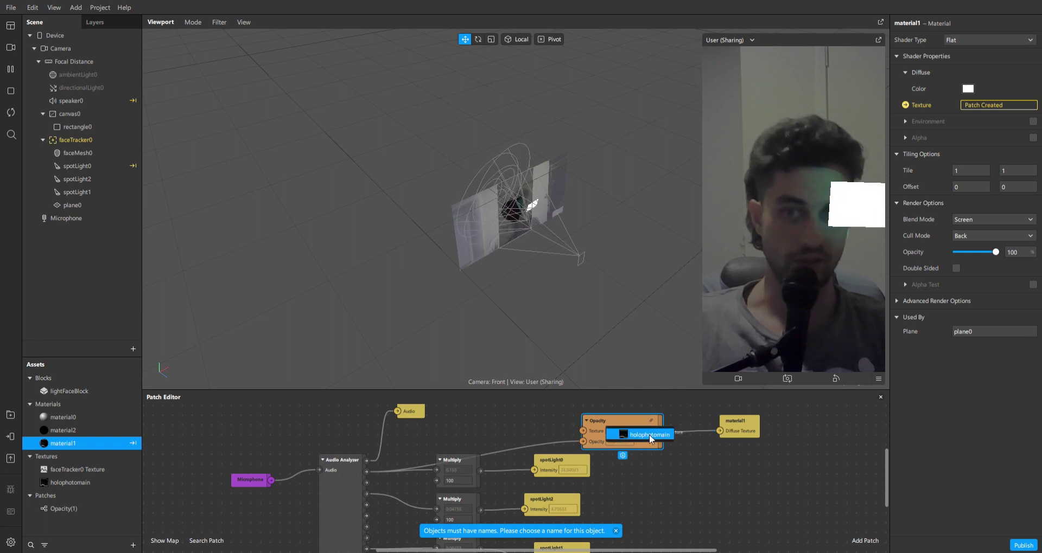
{"action": "left_click", "coordinate": [648, 435]}
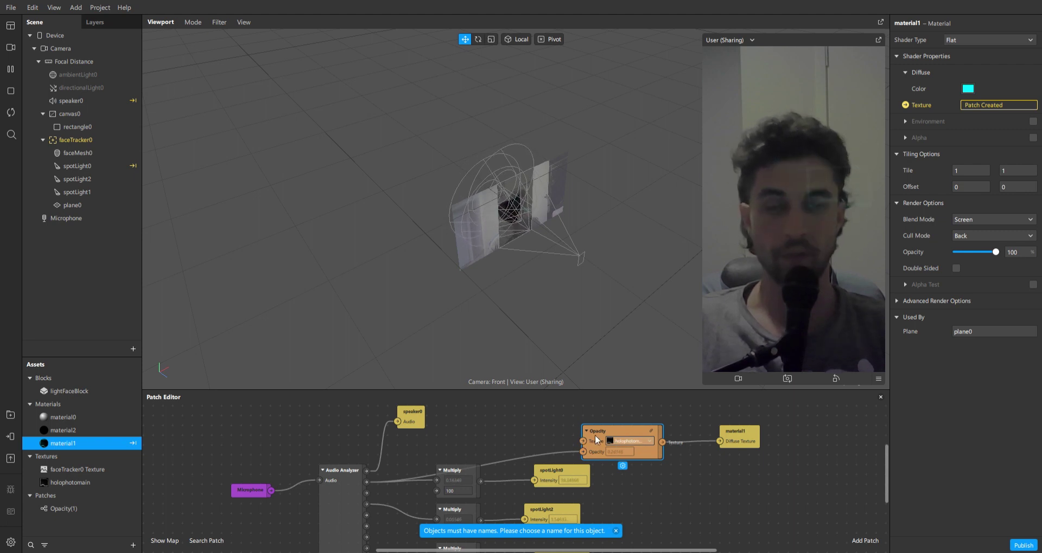
Rotate plane0 to about 15.6 degrees on the Y axis and duplicate it twice under the face tracker.
{"action": "left_click", "coordinate": [80, 205]}
{"action": "key", "text": "e"}
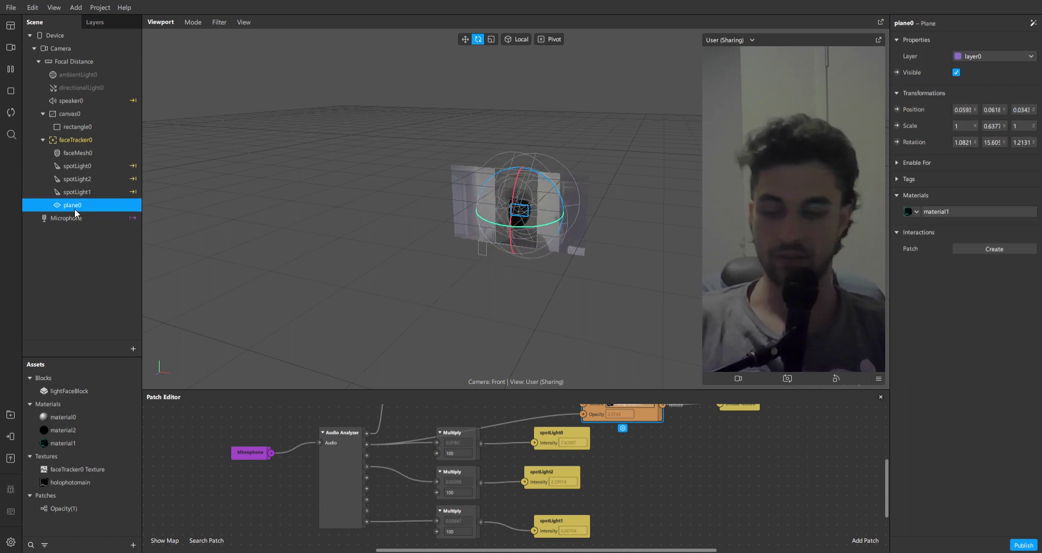
{"action": "key", "text": "ctrl+d"}
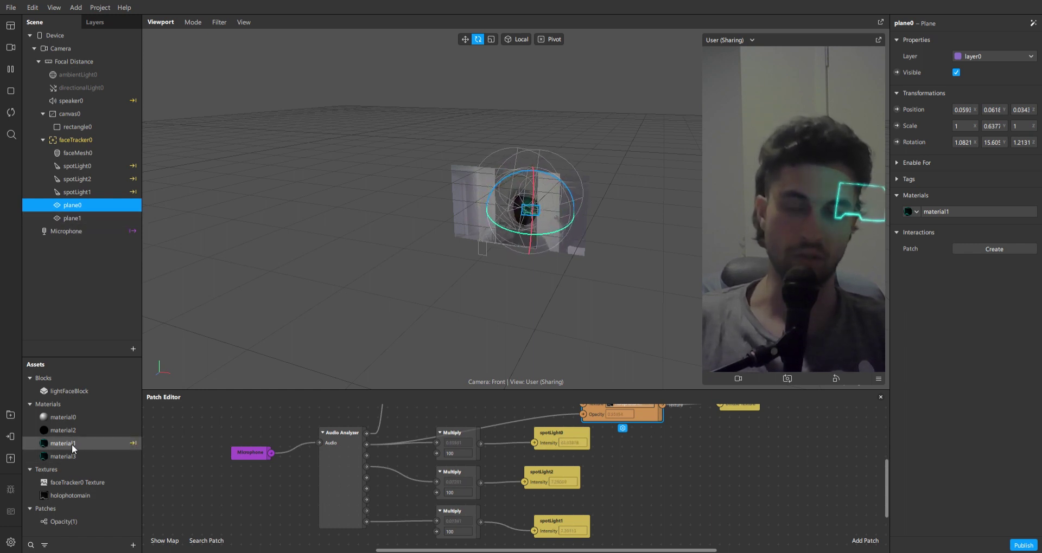
{"action": "key", "text": "ctrl+d"}
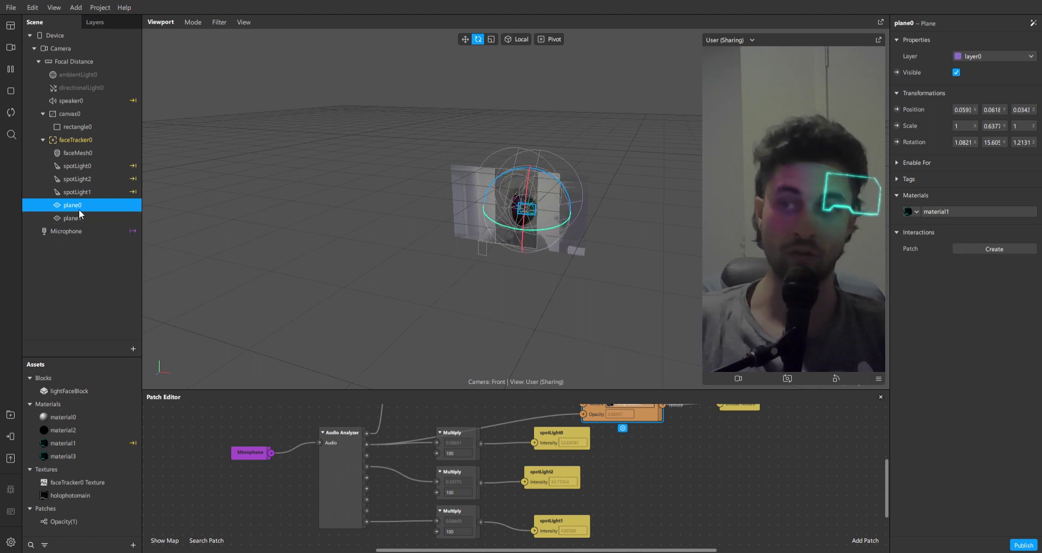
{"action": "left_click", "coordinate": [84, 232]}
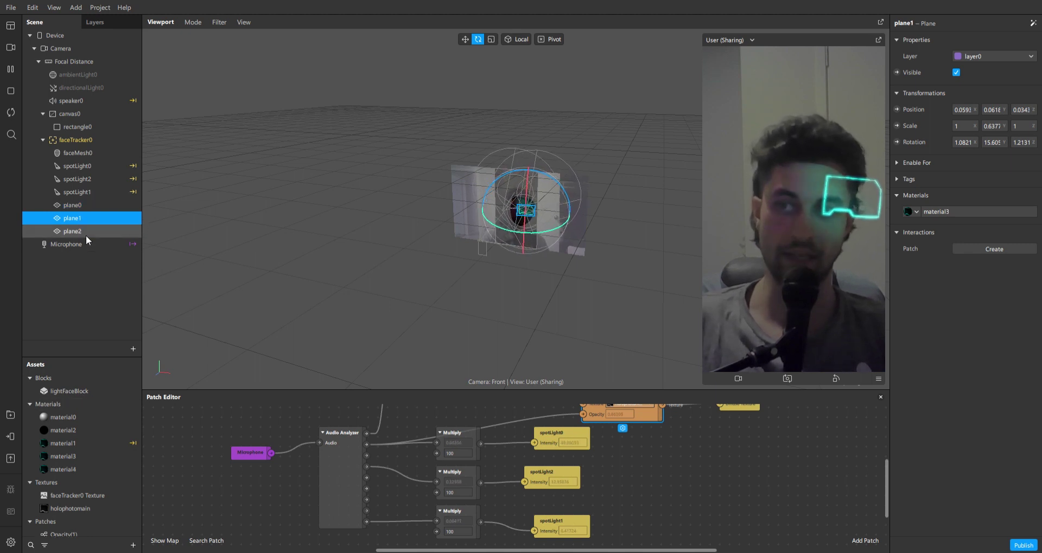
Create Diffuse Texture patches for material3 and material4, and place material4's patch below material3's in the graph.
{"action": "left_click", "coordinate": [70, 456]}
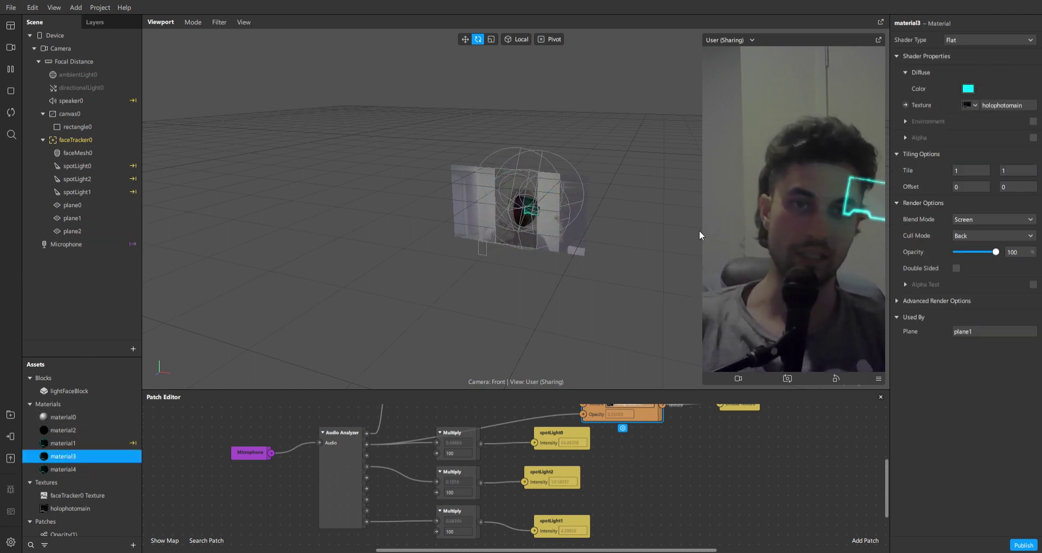
{"action": "left_click", "coordinate": [905, 106]}
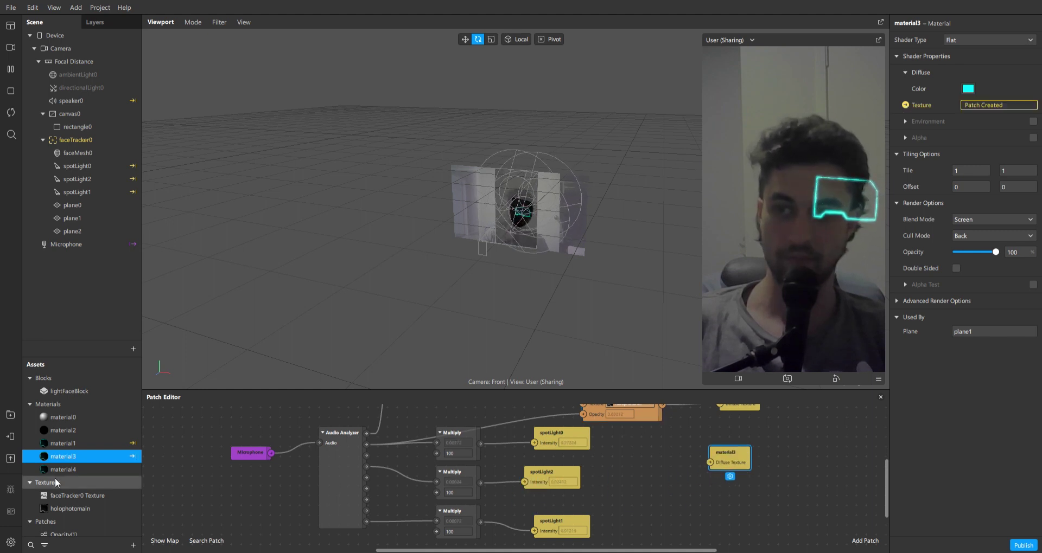
{"action": "left_click", "coordinate": [81, 469]}
{"action": "left_click", "coordinate": [905, 105]}
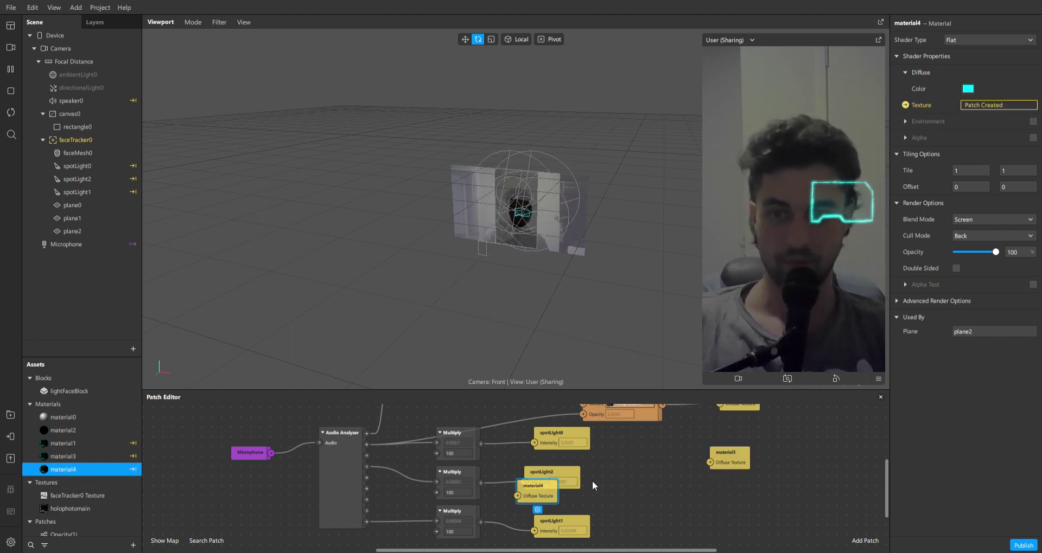
{"action": "left_click_drag", "start_coordinate": [740, 510], "coordinate": [742, 505]}
Move plane1 across the face to about -0.081 on X, and move plane2 down over the mouth to about -0.043 on Y.
{"action": "left_click", "coordinate": [564, 199]}
{"action": "key", "text": "w"}
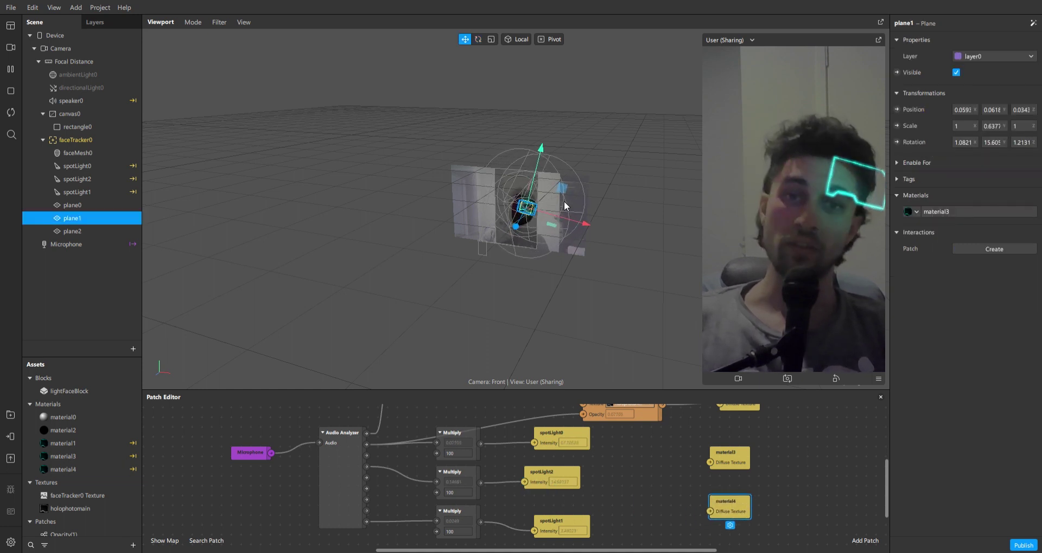
{"action": "left_click_drag", "start_coordinate": [555, 216], "coordinate": [529, 215]}
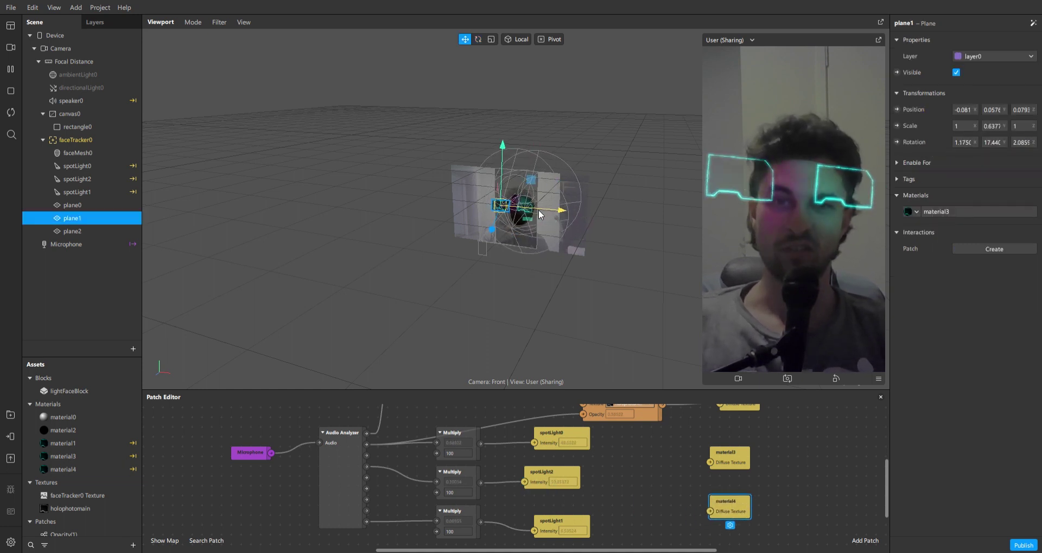
{"action": "left_click", "coordinate": [73, 231]}
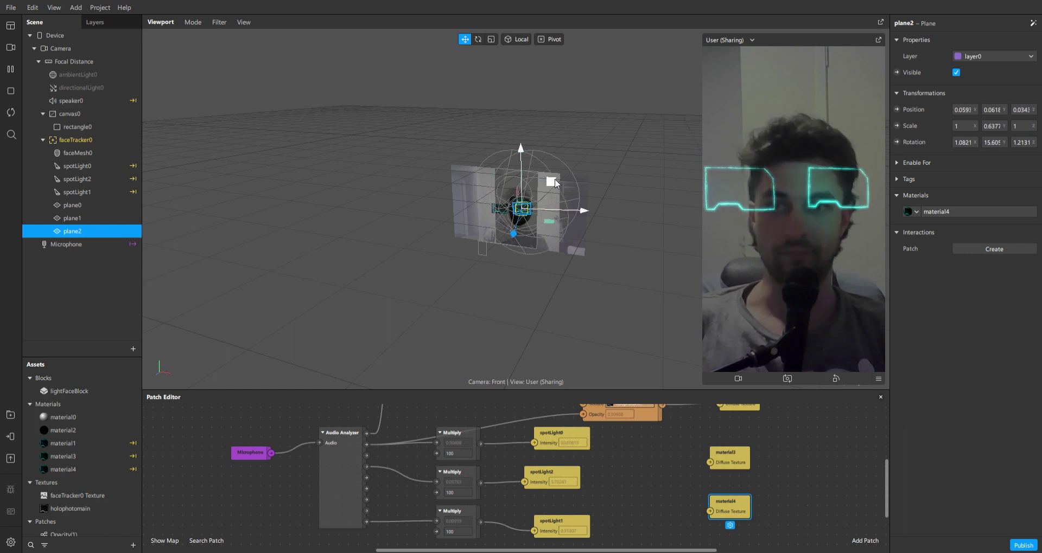
{"action": "left_click_drag", "start_coordinate": [551, 191], "coordinate": [546, 198]}
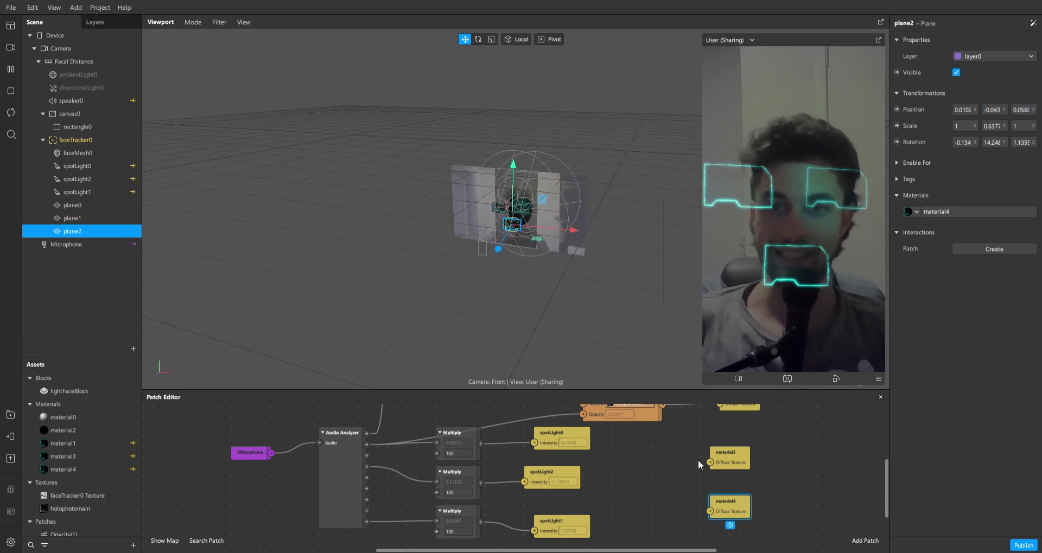
Duplicate the Opacity patch twice and place one copy beside material3's patch and the other beside material4's.
{"action": "left_click", "coordinate": [729, 457]}
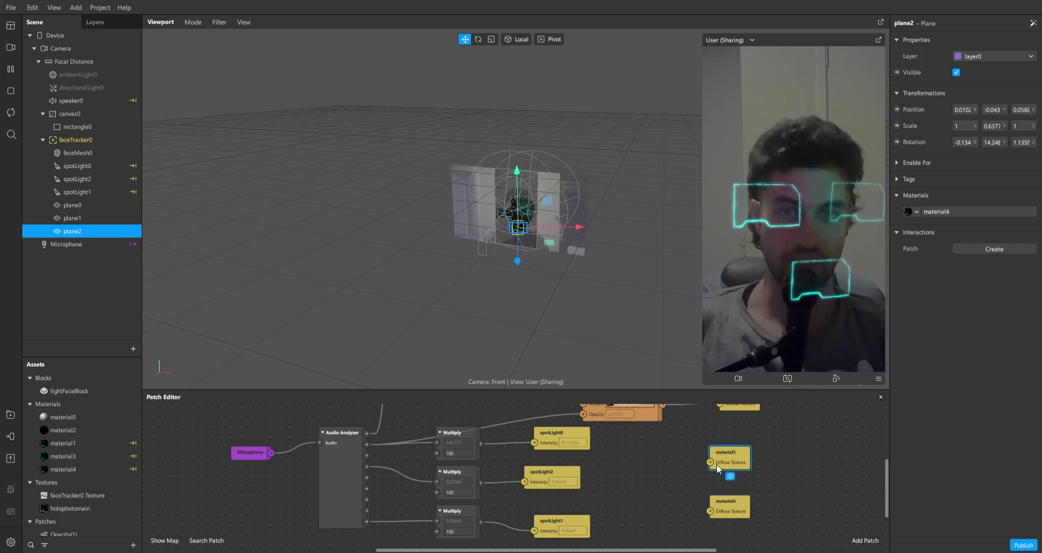
{"action": "scroll", "coordinate": [716, 464], "scroll_direction": "up", "scroll_amount": 1}
{"action": "left_click", "coordinate": [649, 425]}
{"action": "key", "text": "ctrl+d"}
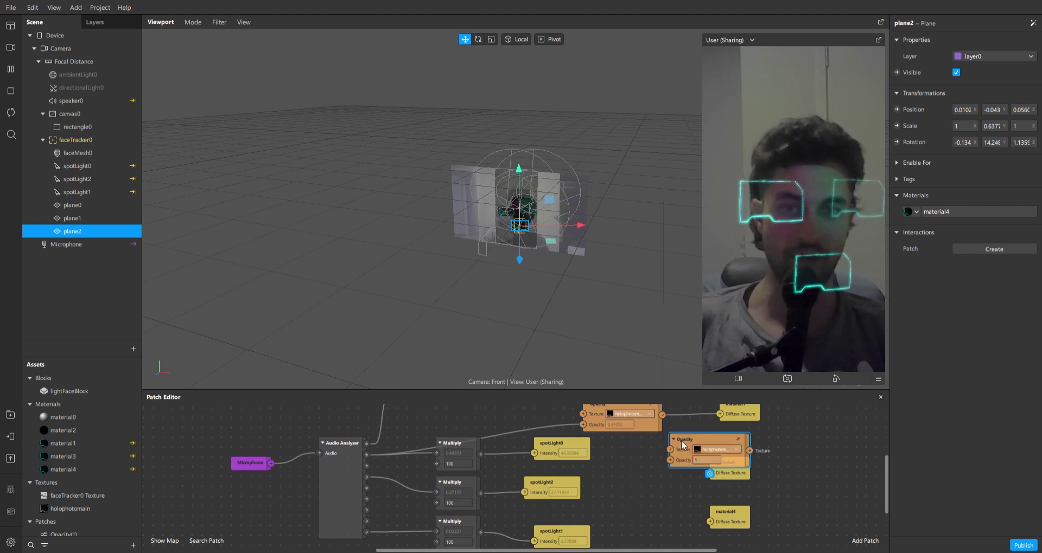
{"action": "left_click_drag", "start_coordinate": [673, 446], "coordinate": [594, 458]}
{"action": "key", "text": "ctrl+d"}
{"action": "left_click_drag", "start_coordinate": [666, 486], "coordinate": [643, 520]}
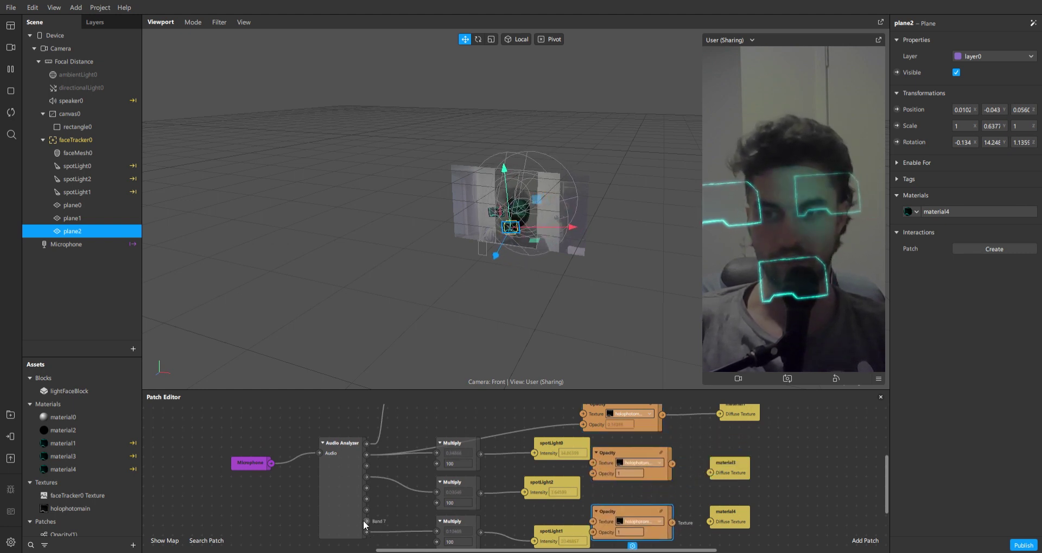
Drive the new Opacity patches from the audio bands used for spotLight2 and spotLight1, and connect their outputs to material3 and material4 respectively.
{"action": "left_click_drag", "start_coordinate": [480, 532], "coordinate": [593, 533]}
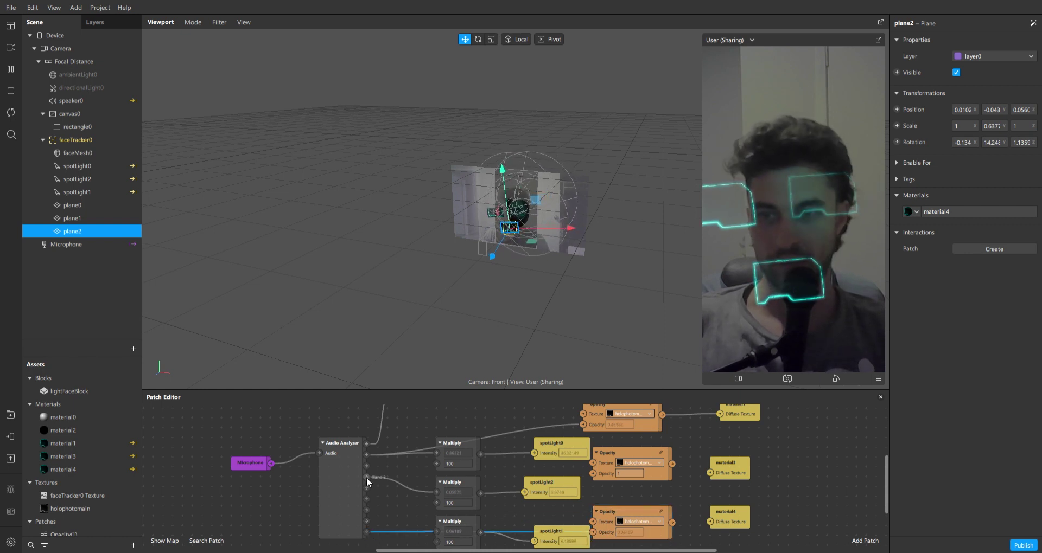
{"action": "left_click_drag", "start_coordinate": [366, 477], "coordinate": [592, 474]}
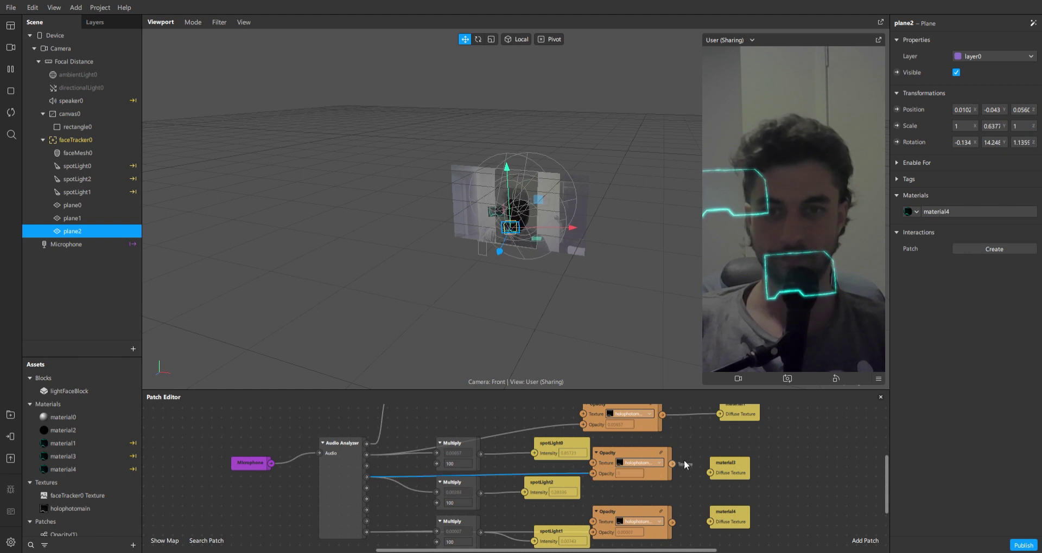
{"action": "left_click_drag", "start_coordinate": [681, 464], "coordinate": [701, 469]}
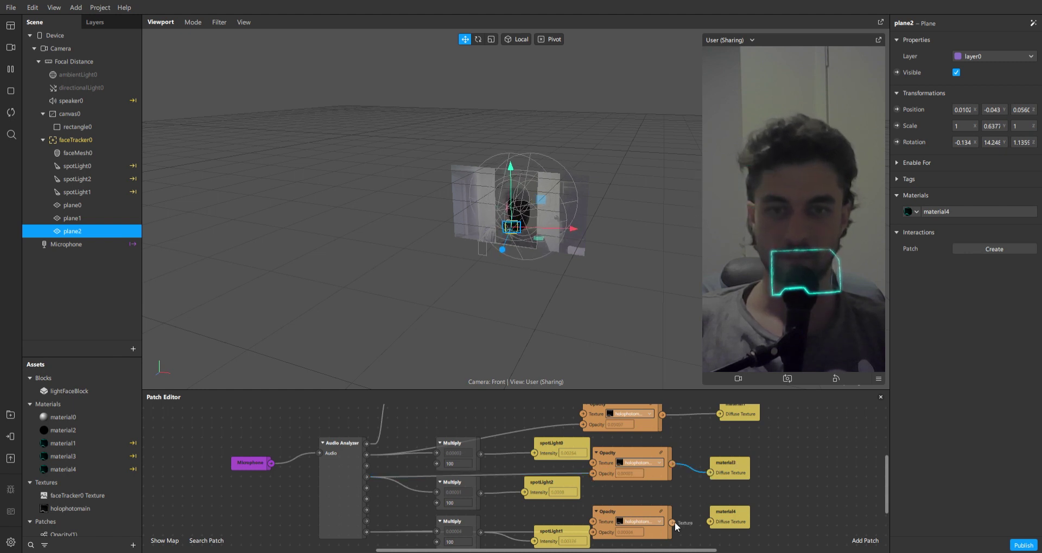
{"action": "left_click_drag", "start_coordinate": [709, 522], "coordinate": [709, 522]}
Color material3 magenta and material4 yellow, and angle plane1 to about -31.4 degrees on the Y axis.
{"action": "left_click", "coordinate": [87, 456]}
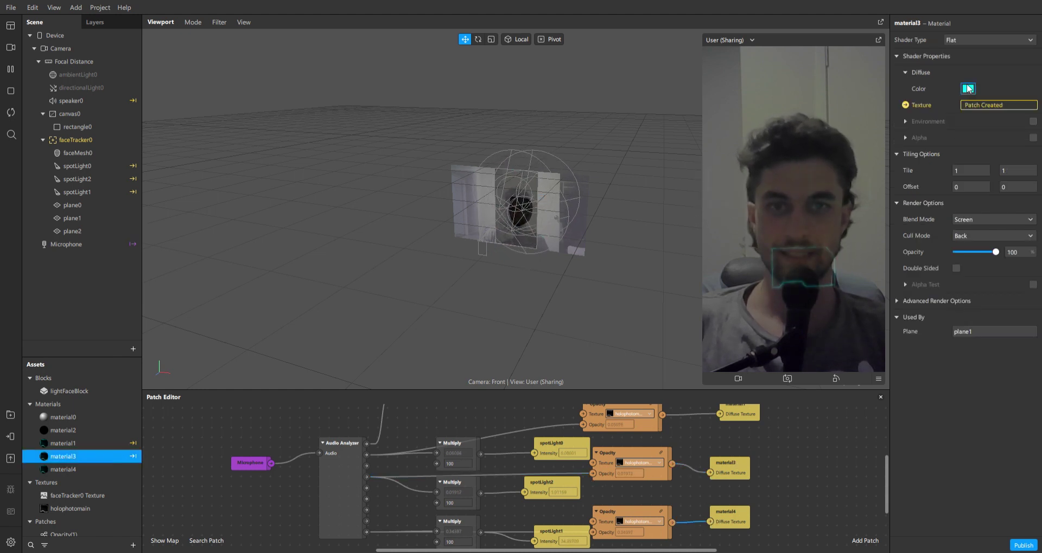
{"action": "key", "text": "Down"}
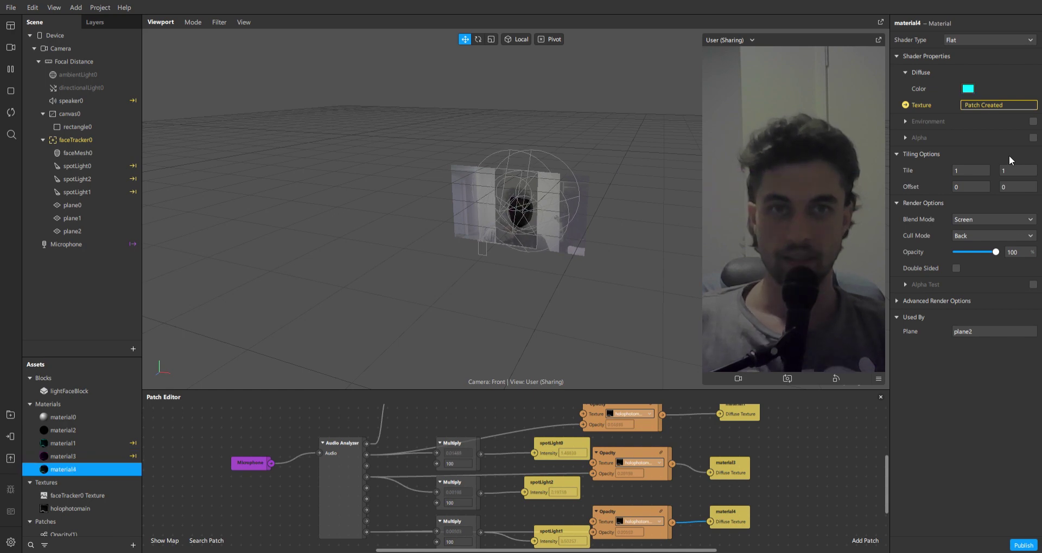
{"action": "left_click", "coordinate": [486, 203]}
{"action": "left_click", "coordinate": [486, 200]}
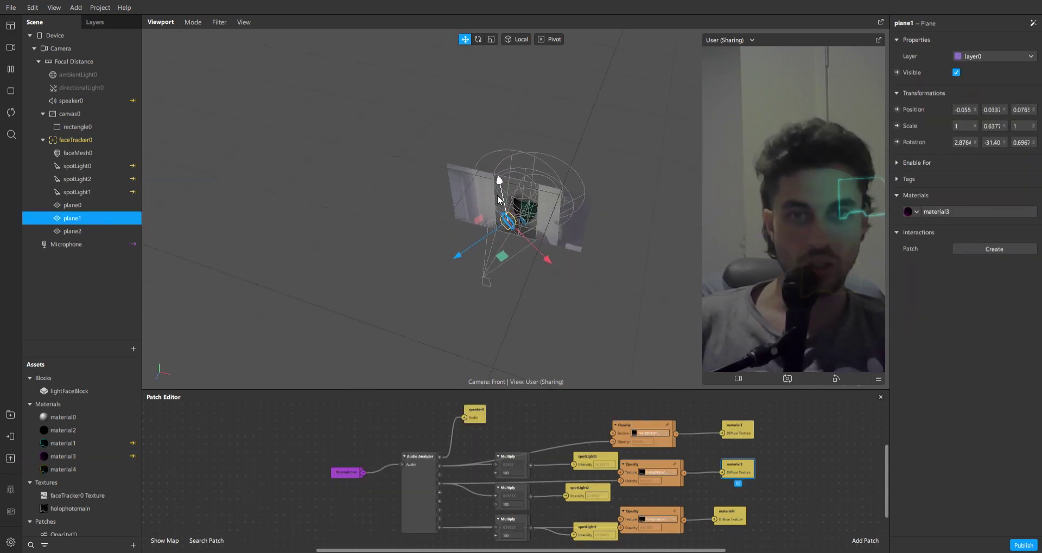
Rearrange the graph so spotLight1's Multiply patch and the spotLight1 patch sit below material4's Opacity connection.
{"action": "scroll", "coordinate": [737, 483], "scroll_direction": "down", "scroll_amount": 2}
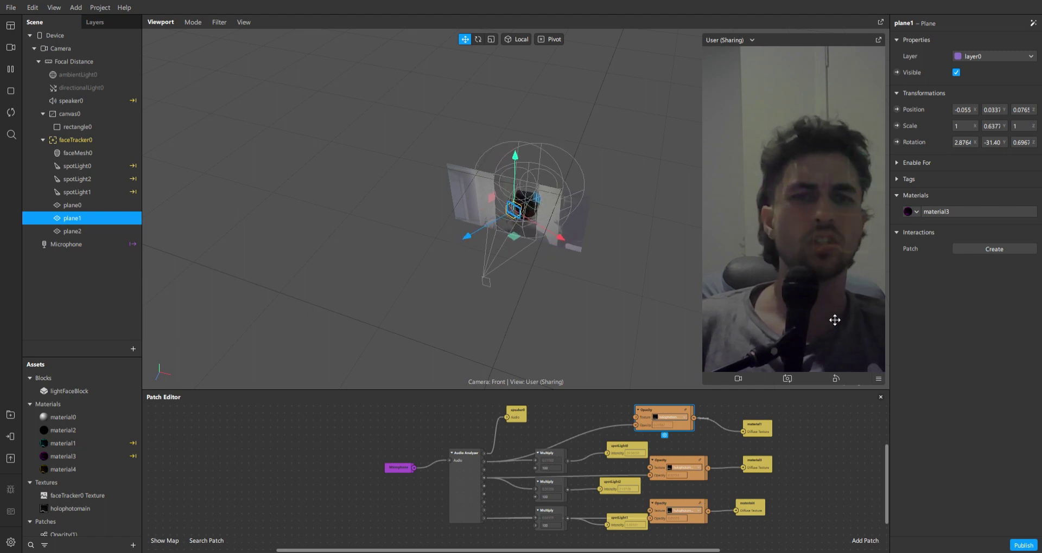
{"action": "scroll", "coordinate": [666, 442], "scroll_direction": "down", "scroll_amount": 2}
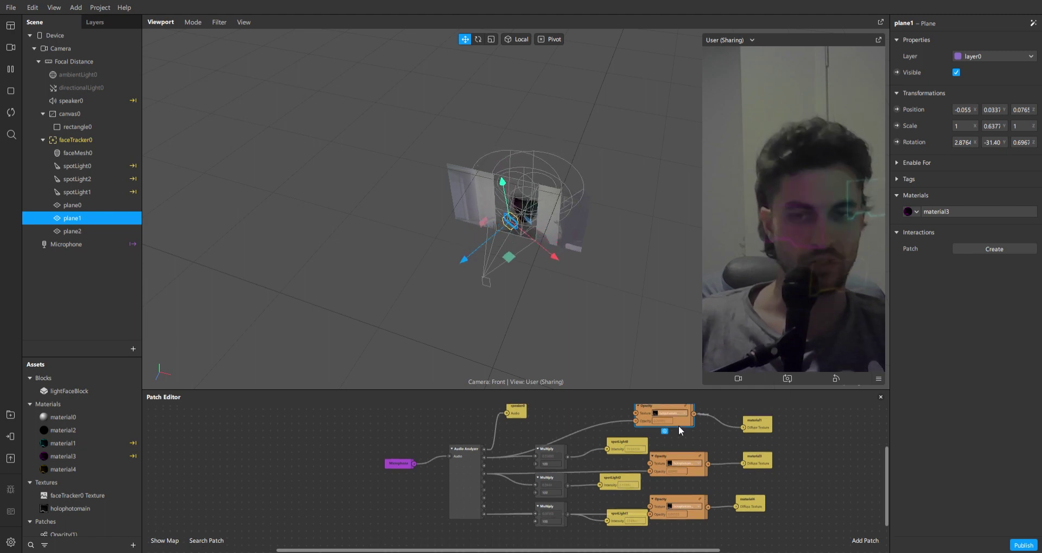
{"action": "scroll", "coordinate": [666, 443], "scroll_direction": "down", "scroll_amount": 3}
{"action": "scroll", "coordinate": [579, 485], "scroll_direction": "up", "scroll_amount": 4, "text": "ctrl"}
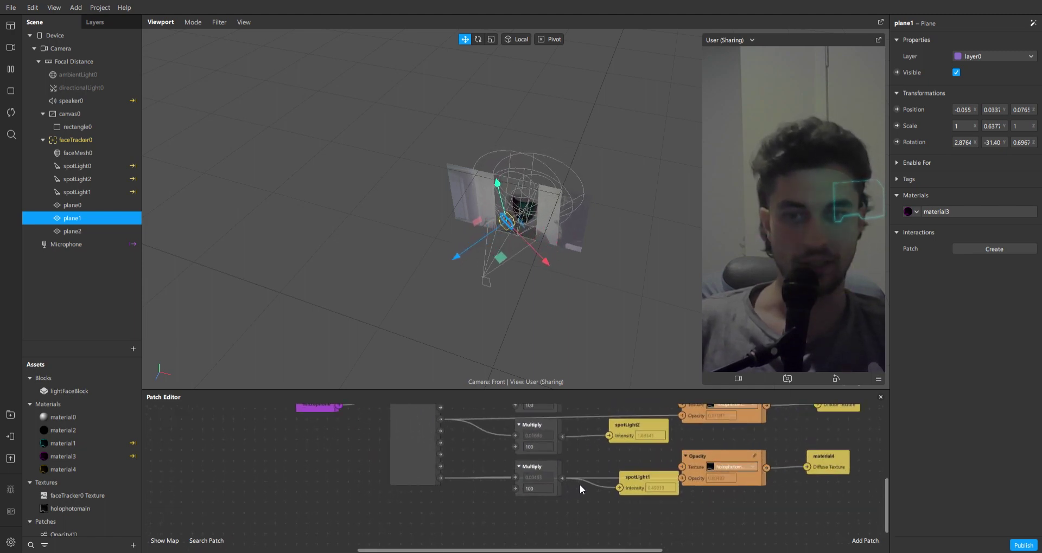
{"action": "left_click", "coordinate": [534, 491]}
{"action": "left_click_drag", "start_coordinate": [534, 490], "coordinate": [541, 506]}
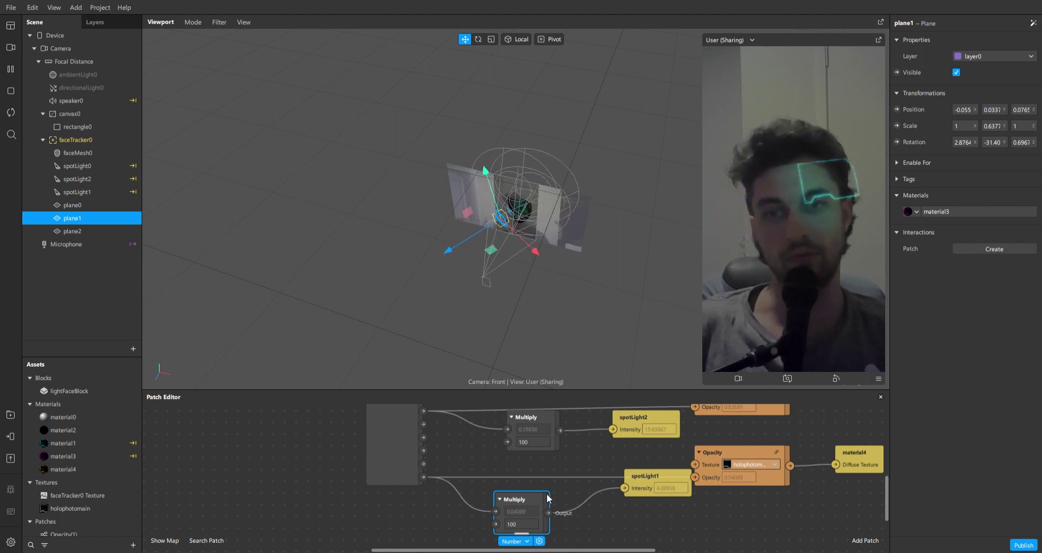
{"action": "left_click_drag", "start_coordinate": [627, 481], "coordinate": [626, 503]}
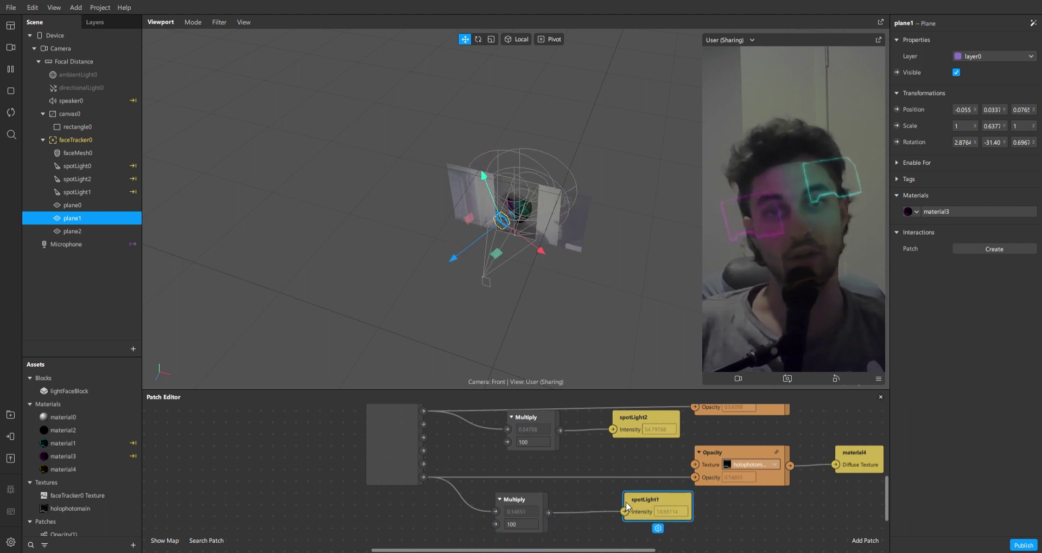
Set the multiplier of all three spot light Multiply patches to 200.
{"action": "left_click", "coordinate": [532, 525]}
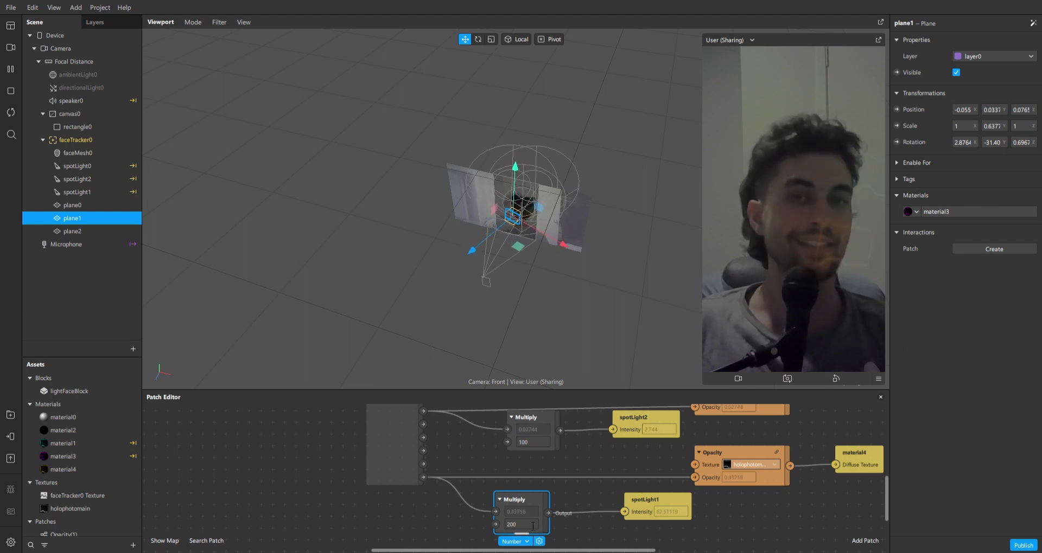
{"action": "scroll", "coordinate": [532, 525], "scroll_direction": "up", "scroll_amount": 3}
{"action": "left_click", "coordinate": [536, 467]}
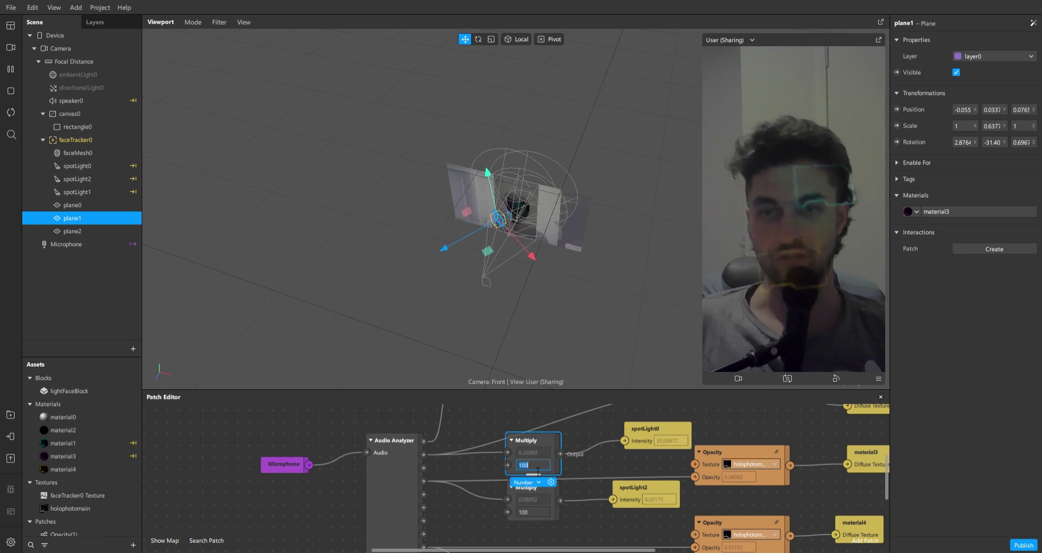
{"action": "left_click", "coordinate": [547, 513]}
{"action": "type", "text": "2"}
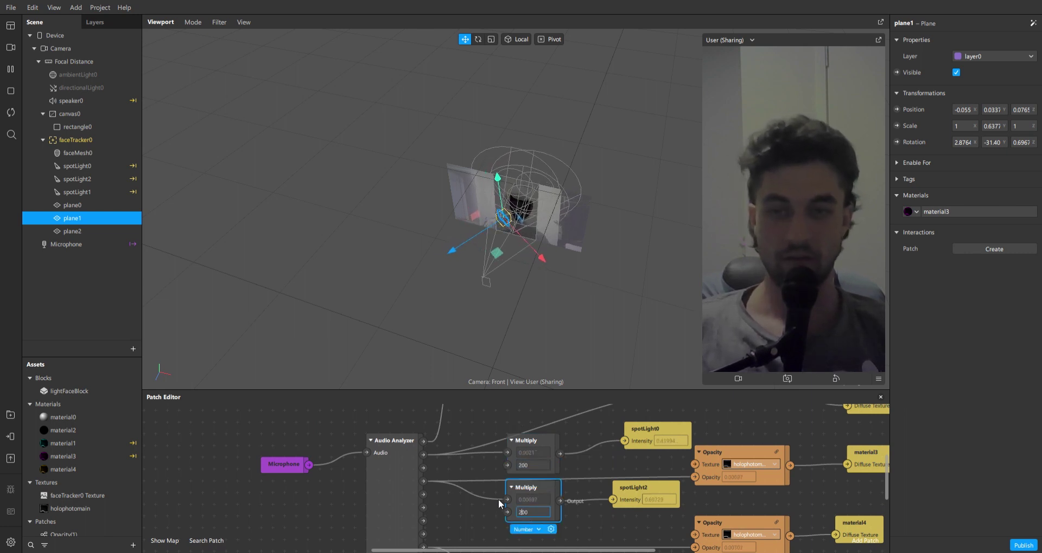
{"action": "key", "text": "Delete"}
{"action": "key", "text": "Return"}
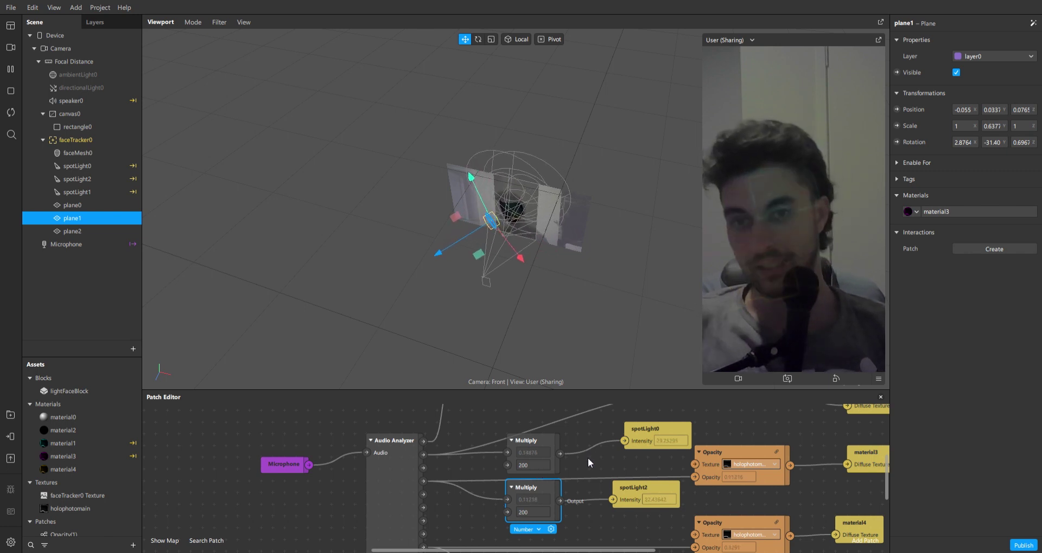
Insert a Multiply patch with a multiplier of 2 between the Audio Analyzer's Band 1 and material1's Opacity patch.
{"action": "scroll", "coordinate": [588, 458], "scroll_direction": "up", "scroll_amount": 3}
{"action": "scroll", "coordinate": [607, 453], "scroll_direction": "down", "scroll_amount": 3}
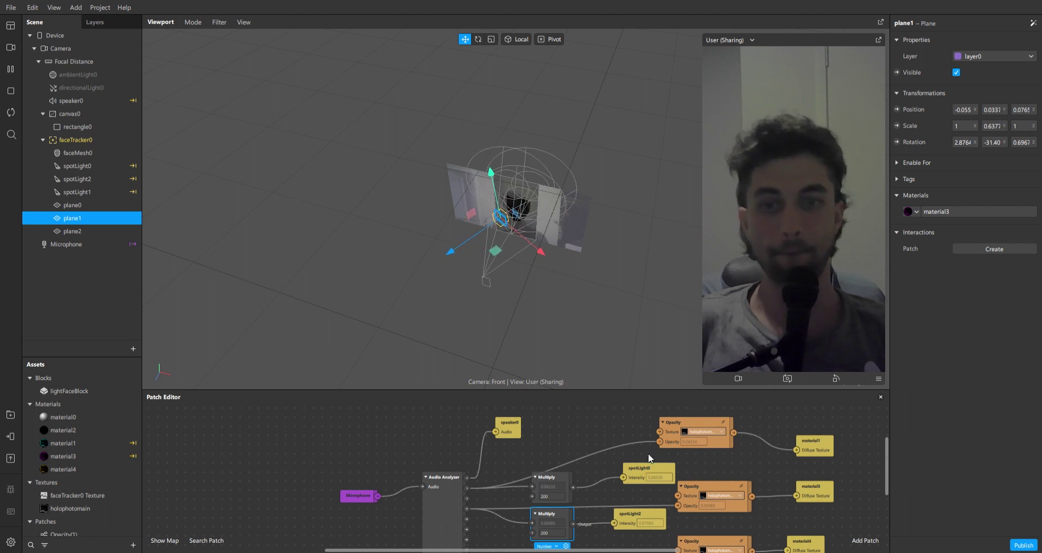
{"action": "scroll", "coordinate": [648, 453], "scroll_direction": "up", "scroll_amount": 2}
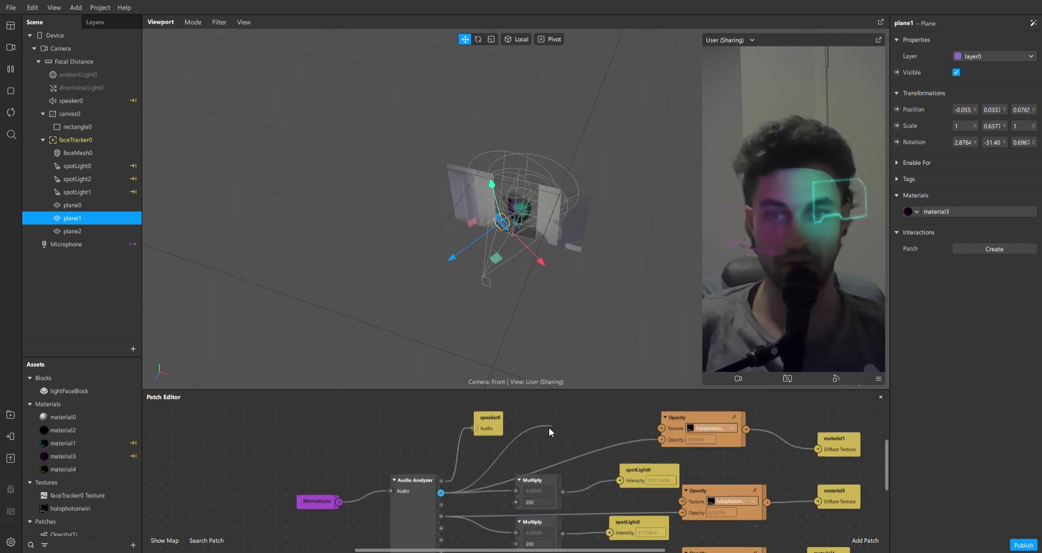
{"action": "key", "text": "ctrl+z"}
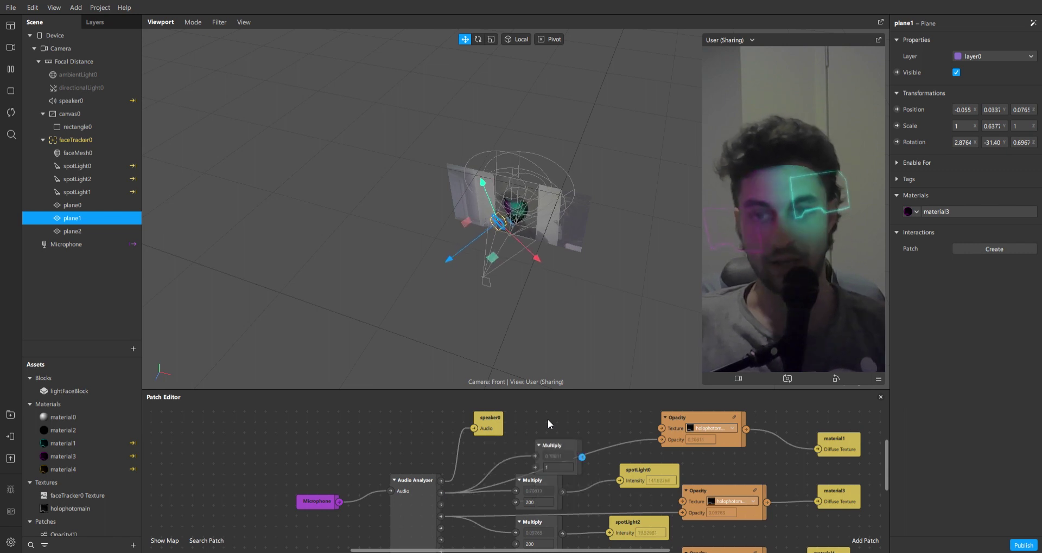
{"action": "left_click_drag", "start_coordinate": [564, 456], "coordinate": [663, 439]}
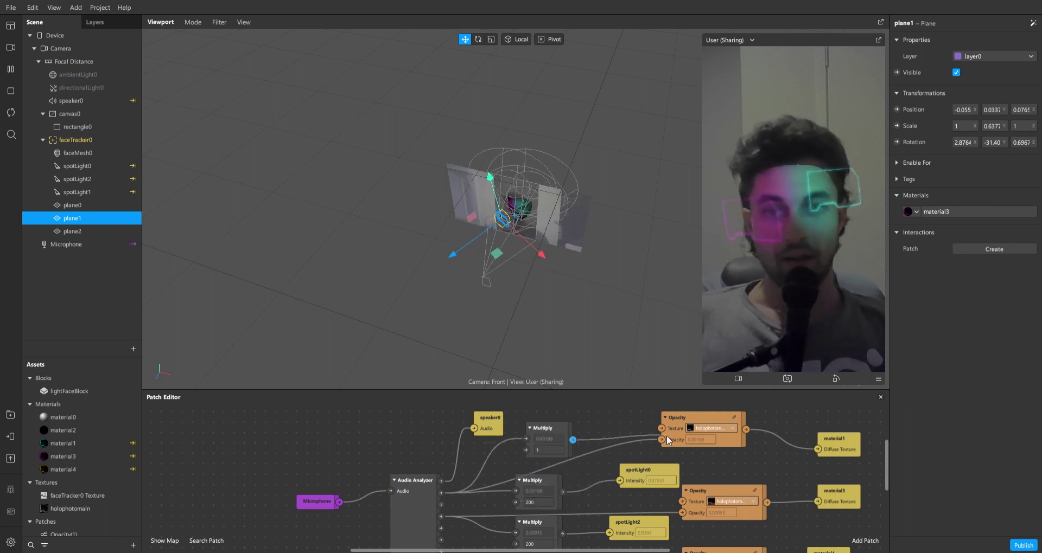
{"action": "left_click", "coordinate": [546, 451]}
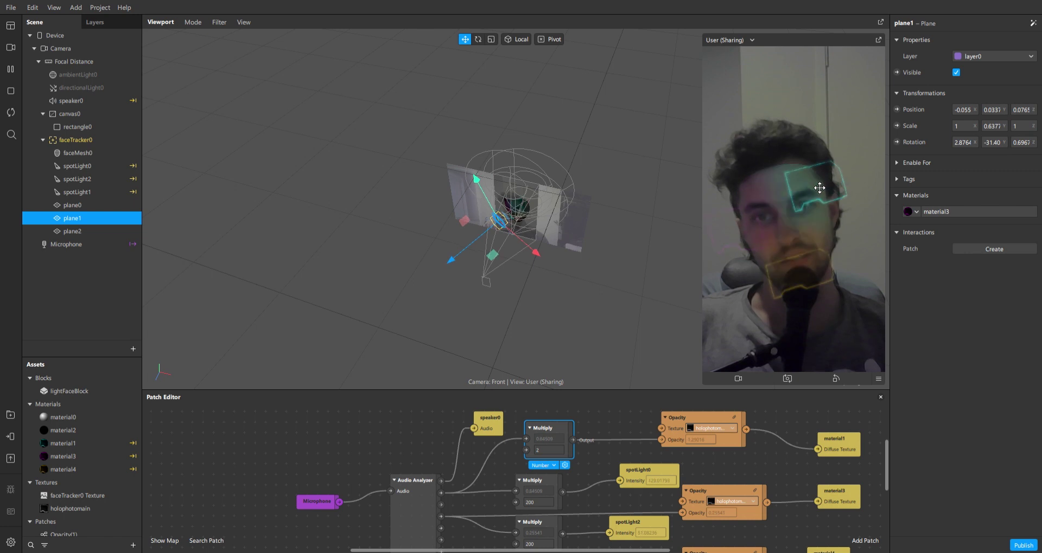
Duplicate material1's opacity Multiply patch and place the copy between spotLight2's Multiply patch and material4's Opacity patch.
{"action": "scroll", "coordinate": [608, 454], "scroll_direction": "down", "scroll_amount": 3, "text": "ctrl"}
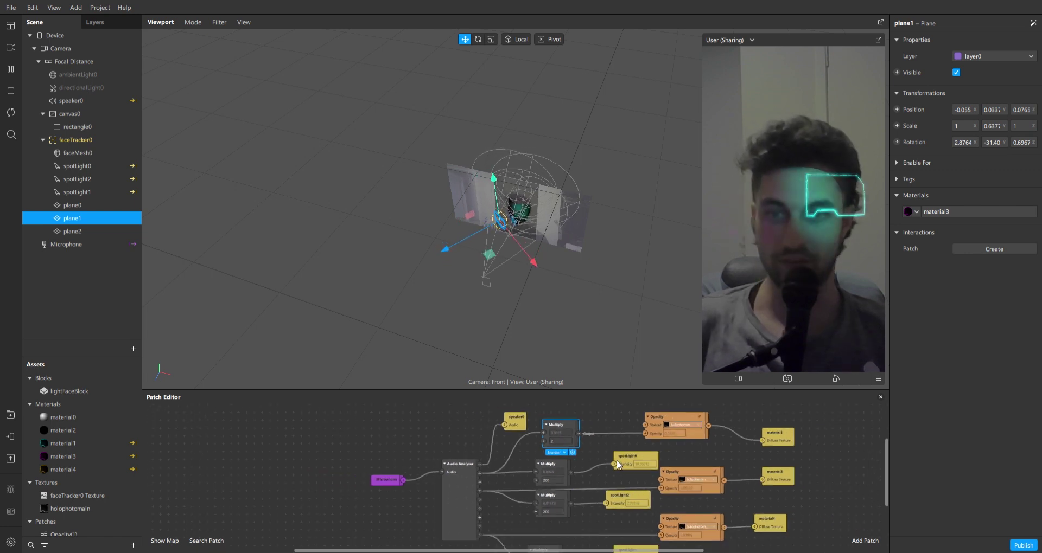
{"action": "scroll", "coordinate": [645, 460], "scroll_direction": "down", "scroll_amount": 2}
{"action": "scroll", "coordinate": [597, 437], "scroll_direction": "up", "scroll_amount": 3}
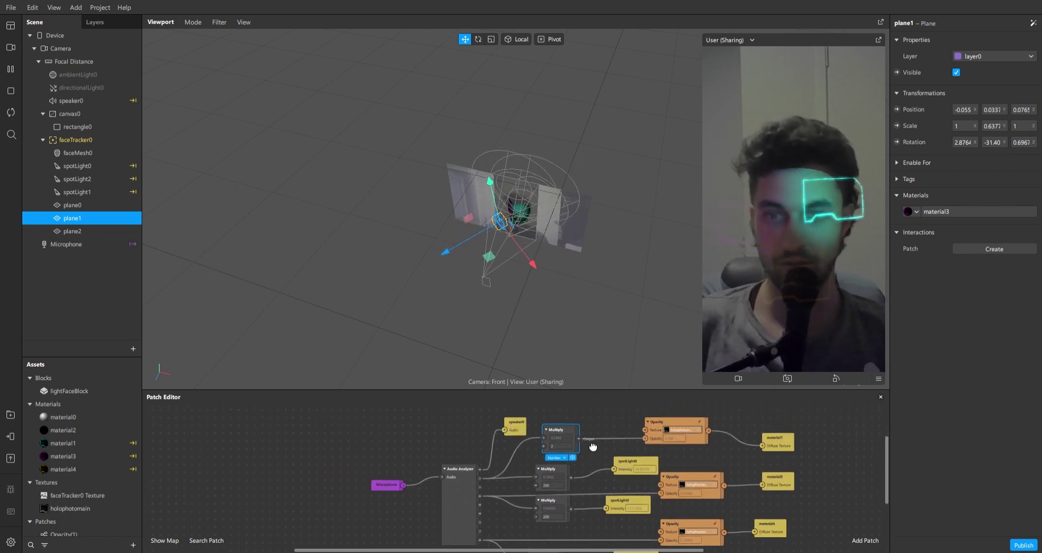
{"action": "left_click", "coordinate": [580, 442]}
{"action": "left_click_drag", "start_coordinate": [580, 443], "coordinate": [541, 524]}
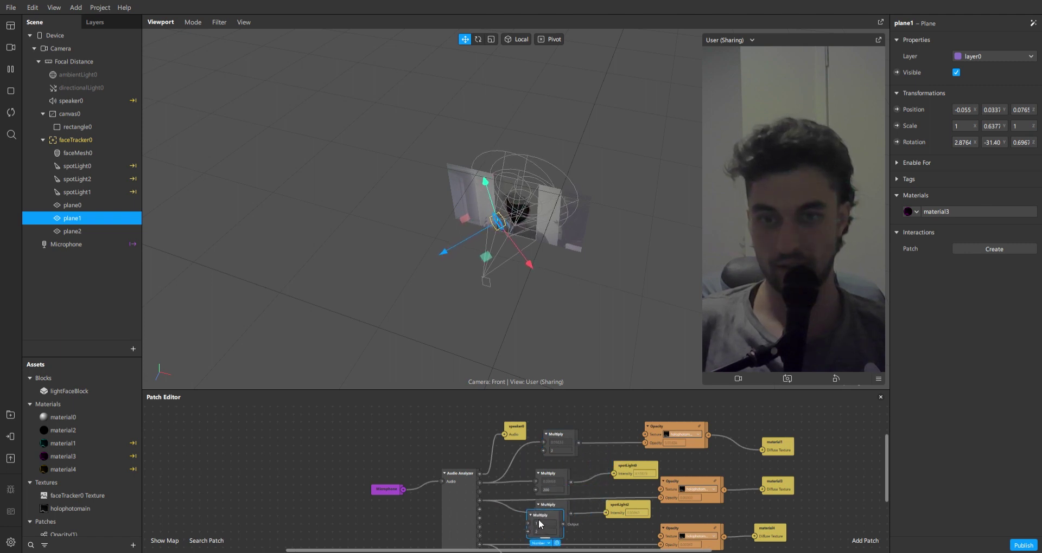
{"action": "scroll", "coordinate": [549, 421], "scroll_direction": "down", "scroll_amount": 5}
{"action": "left_click_drag", "start_coordinate": [550, 431], "coordinate": [591, 448]}
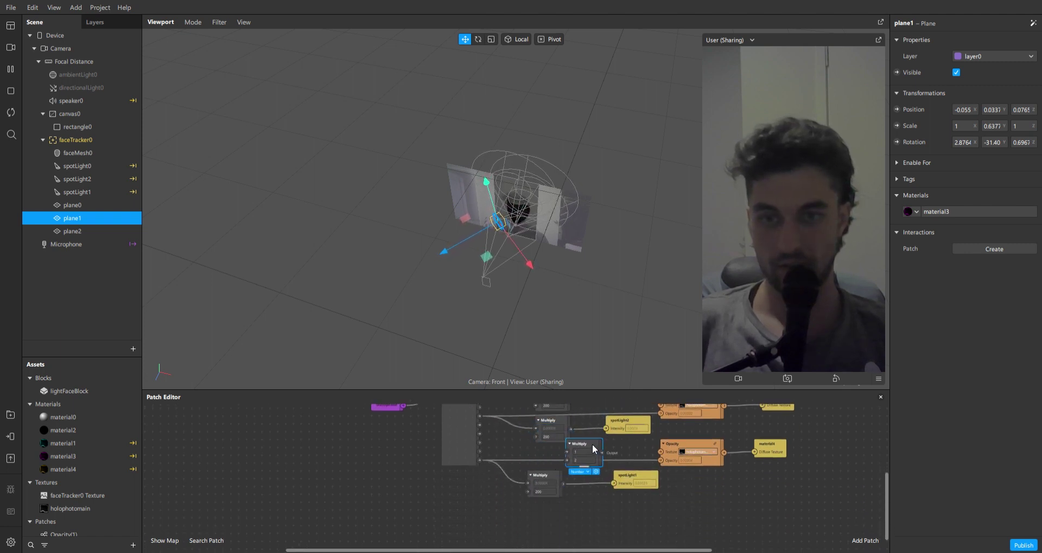
Duplicate the Multiply patch again and route spotLight1's audio band through this copy into material4's Opacity input.
{"action": "key", "text": "ctrl+d"}
{"action": "left_click_drag", "start_coordinate": [619, 484], "coordinate": [660, 461]}
{"action": "scroll", "coordinate": [647, 473], "scroll_direction": "up", "scroll_amount": 2}
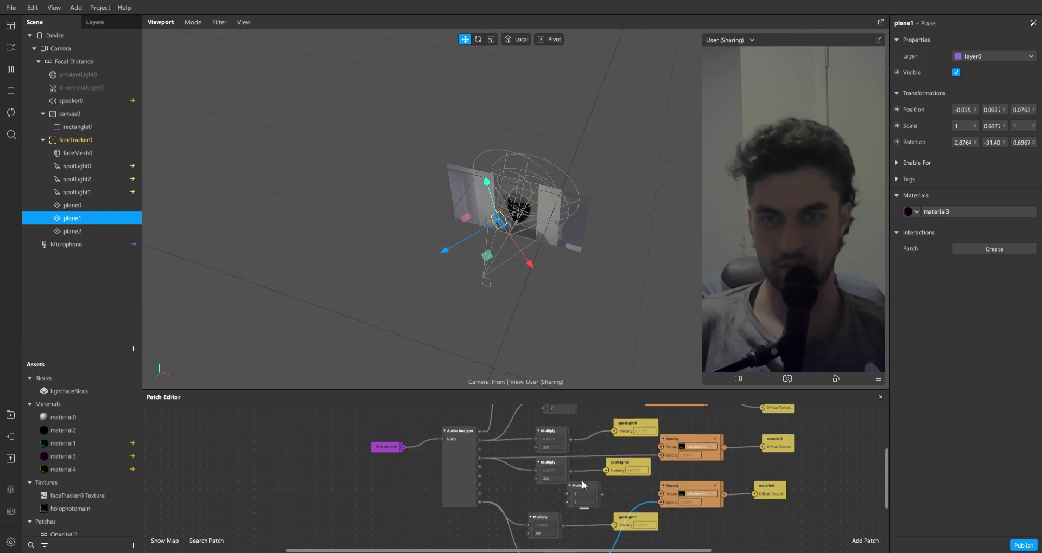
Route spotLight2's audio band through the unconnected Multiply patch with multiplier 2 into the Opacity input feeding material3.
{"action": "left_click_drag", "start_coordinate": [581, 485], "coordinate": [571, 486]}
{"action": "left_click_drag", "start_coordinate": [482, 459], "coordinate": [558, 494]}
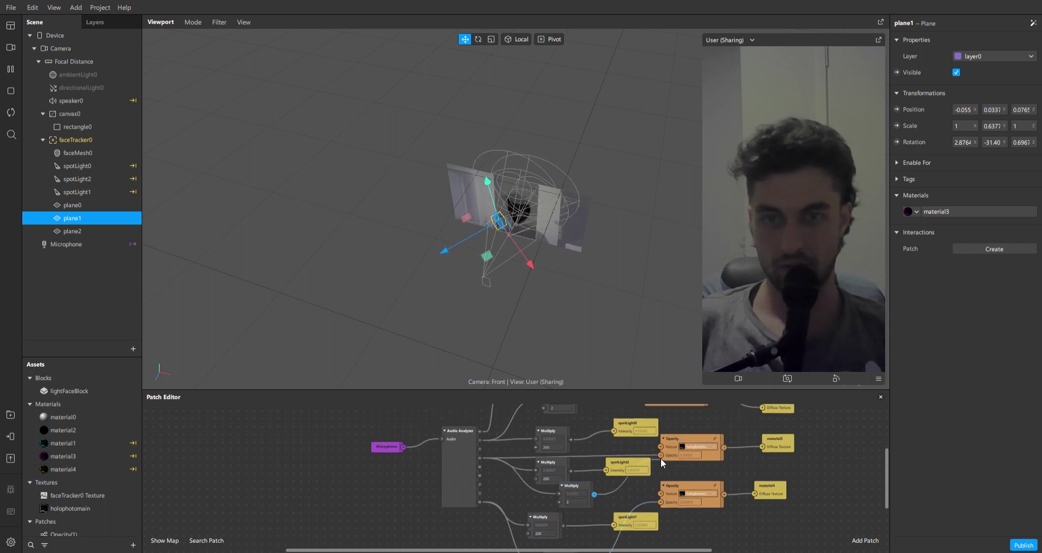
{"action": "left_click_drag", "start_coordinate": [661, 460], "coordinate": [661, 460]}
{"action": "scroll", "coordinate": [771, 503], "scroll_direction": "up", "scroll_amount": 1}
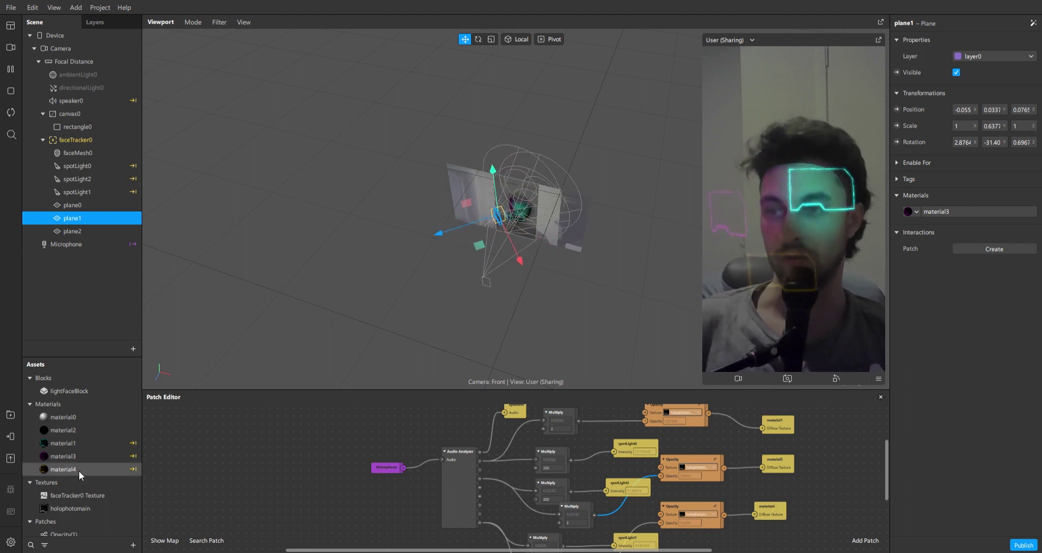
Set the opacity of material2 to about 70%.
{"action": "left_click", "coordinate": [77, 429]}
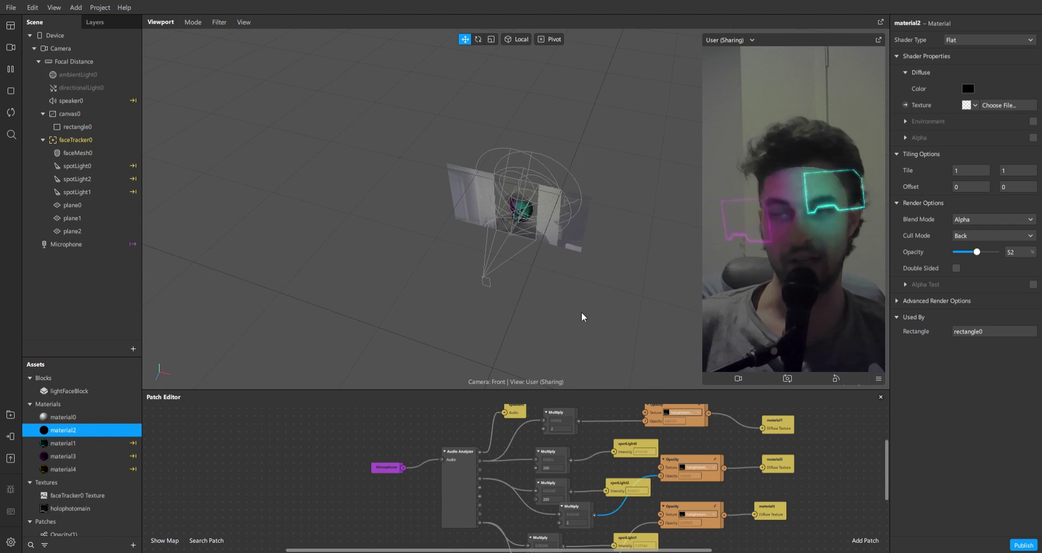
{"action": "left_click_drag", "start_coordinate": [976, 252], "coordinate": [984, 253]}
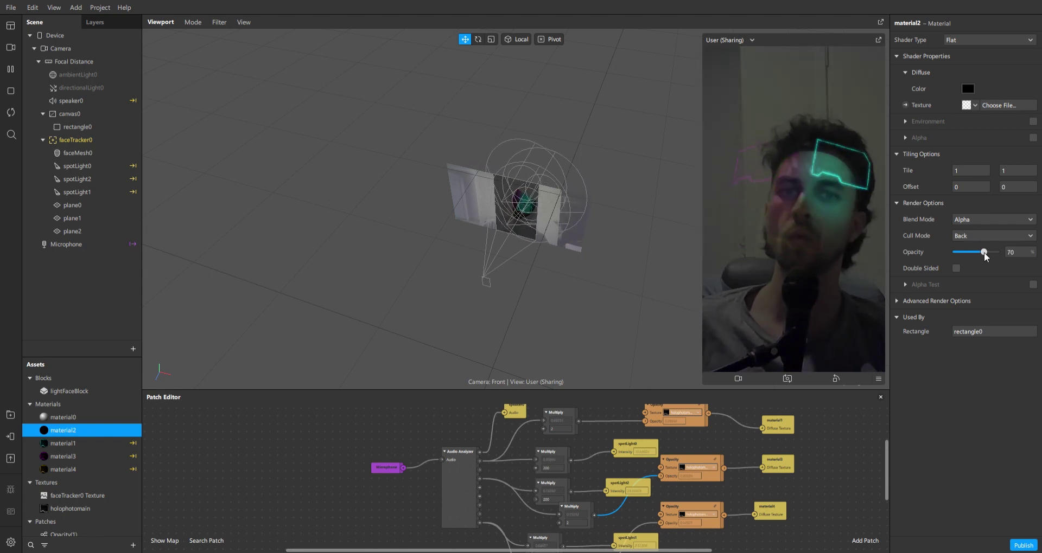
{"action": "mouse_move", "coordinate": [986, 257]}
{"action": "left_mouse_down"}
{"action": "mouse_move", "coordinate": [1001, 252]}
{"action": "mouse_move", "coordinate": [983, 251]}
{"action": "left_mouse_up"}
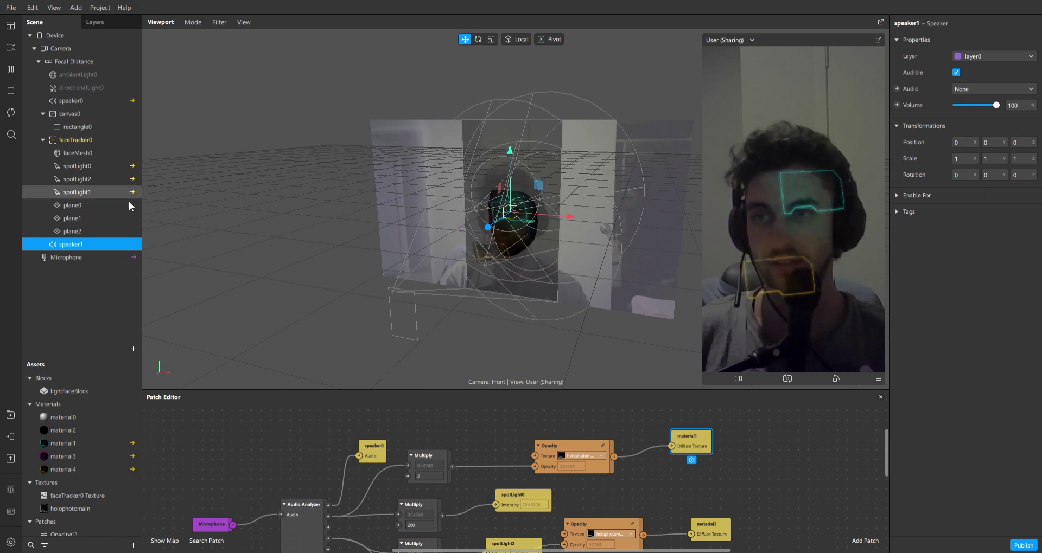
Add a 3D Text object under faceTracker0.
{"action": "left_click", "coordinate": [27, 277]}
{"action": "right_click", "coordinate": [87, 137]}
{"action": "mouse_move", "coordinate": [121, 146]}
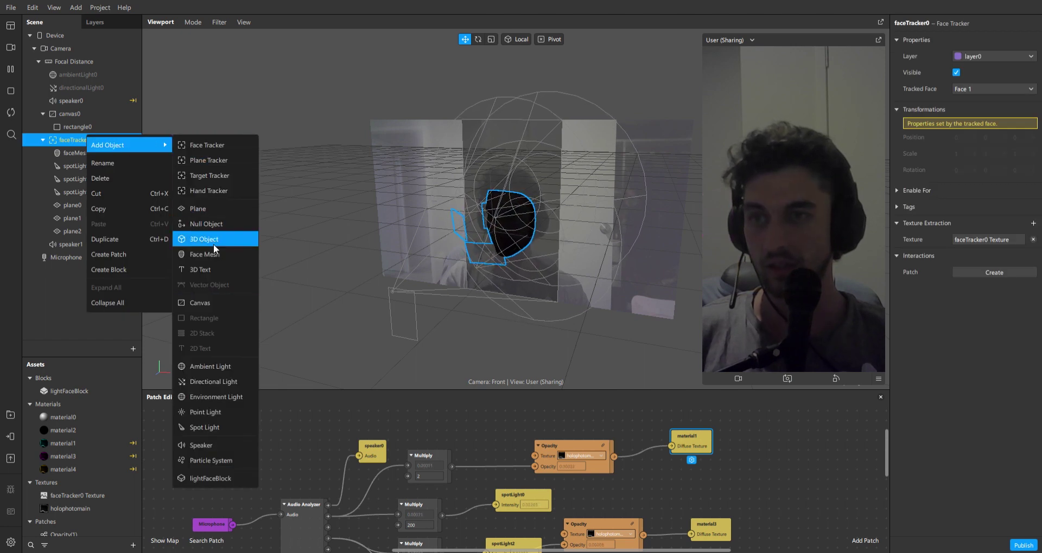
{"action": "left_click", "coordinate": [200, 270]}
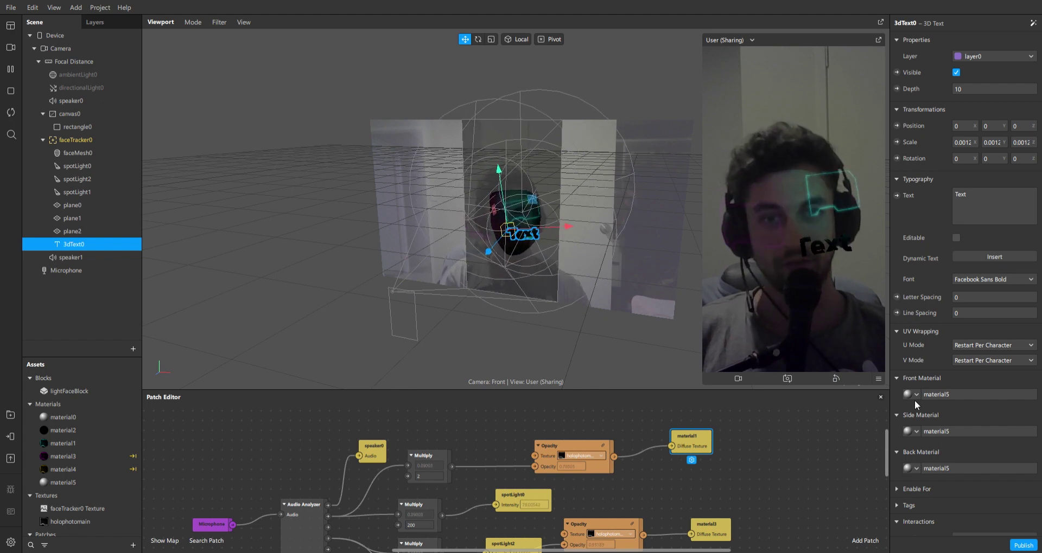
Give the 3D text's material a Flat shader, the Screen blend mode and a cyan diffuse color.
{"action": "left_click", "coordinate": [930, 395]}
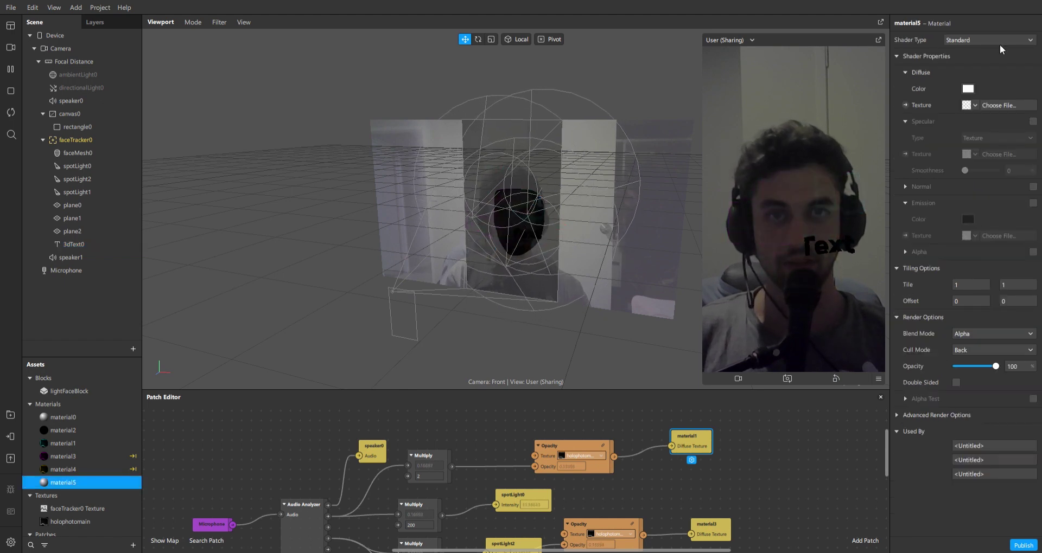
{"action": "left_click", "coordinate": [970, 41]}
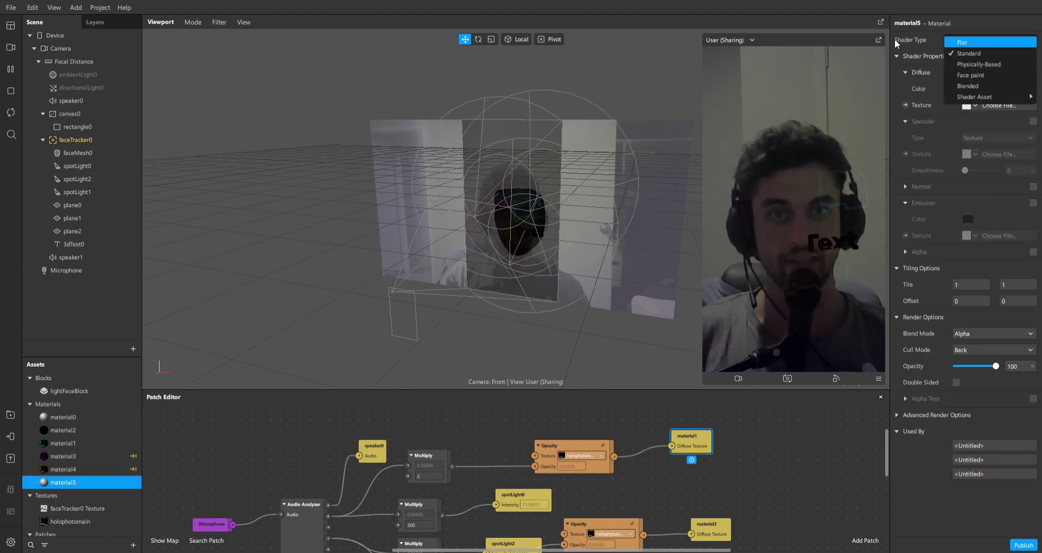
{"action": "left_click", "coordinate": [970, 43]}
{"action": "left_click", "coordinate": [955, 219]}
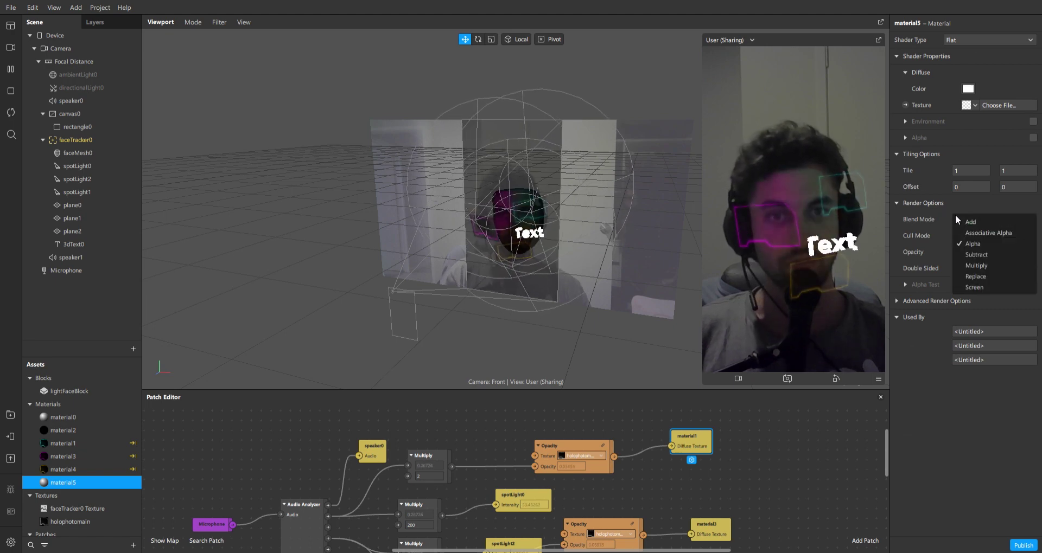
{"action": "left_click", "coordinate": [975, 287]}
{"action": "left_click", "coordinate": [967, 88]}
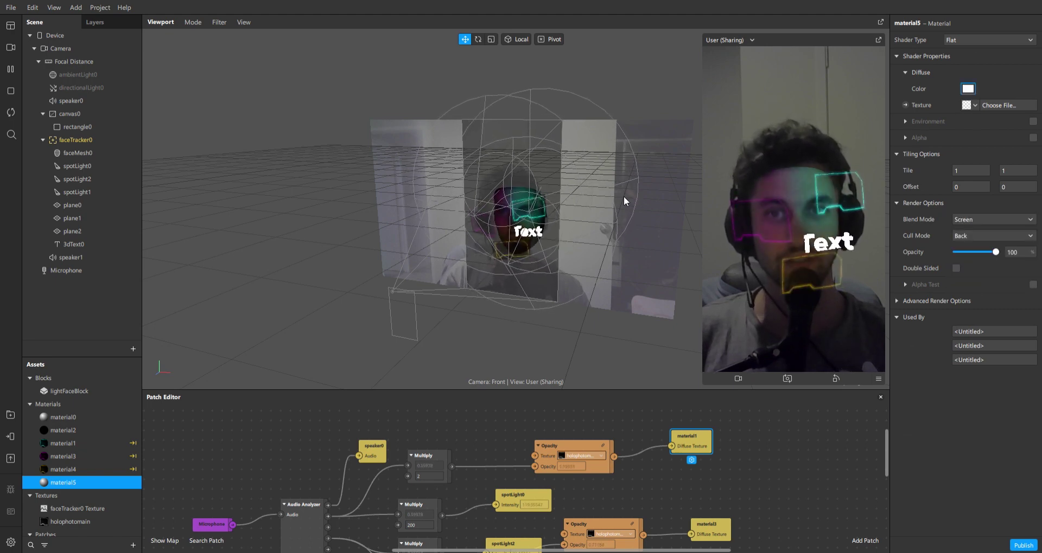
{"action": "left_click", "coordinate": [568, 171]}
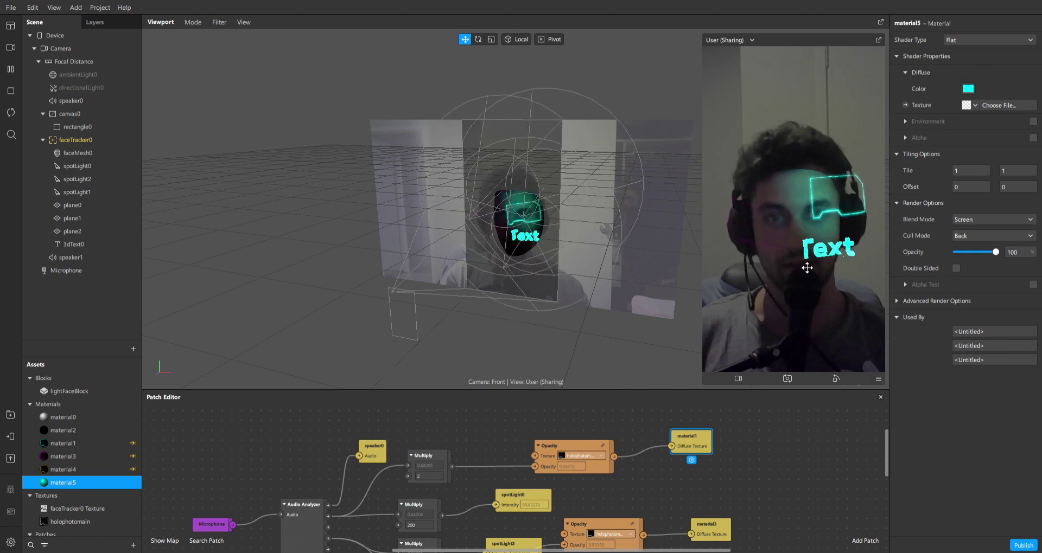
Turn off the depth test and depth buffer writing for material5.
{"action": "left_click", "coordinate": [900, 301]}
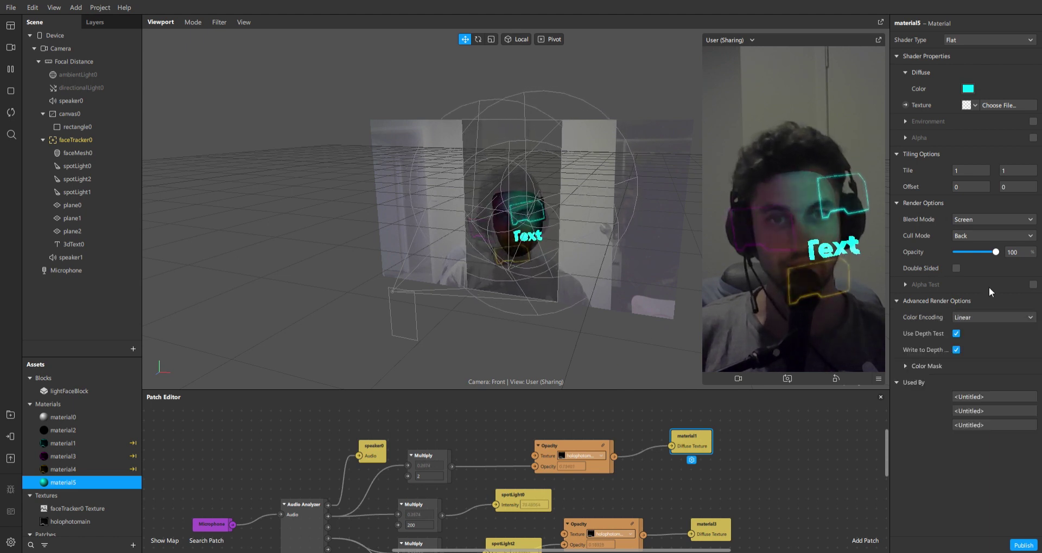
{"action": "left_click", "coordinate": [956, 334]}
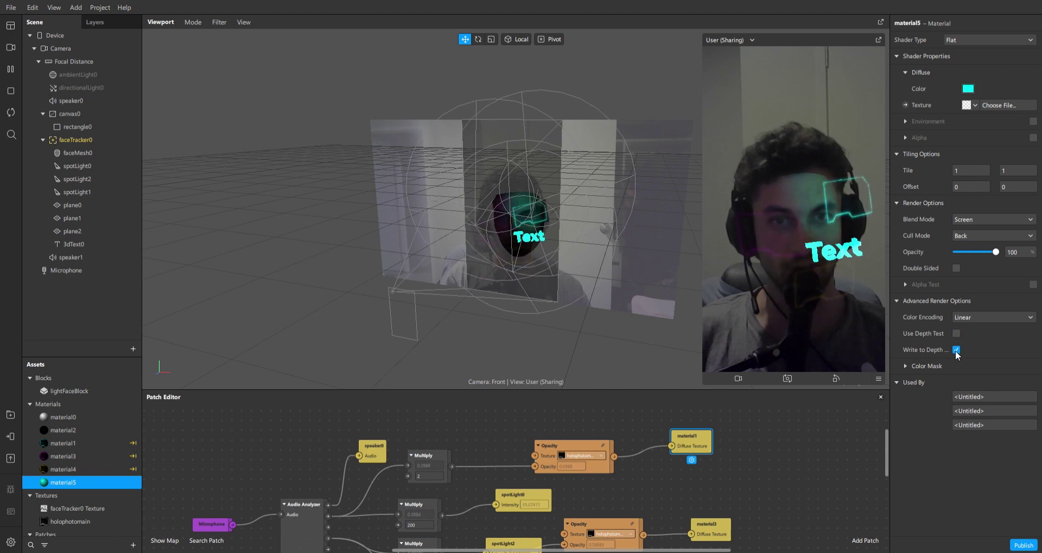
{"action": "left_click", "coordinate": [956, 350]}
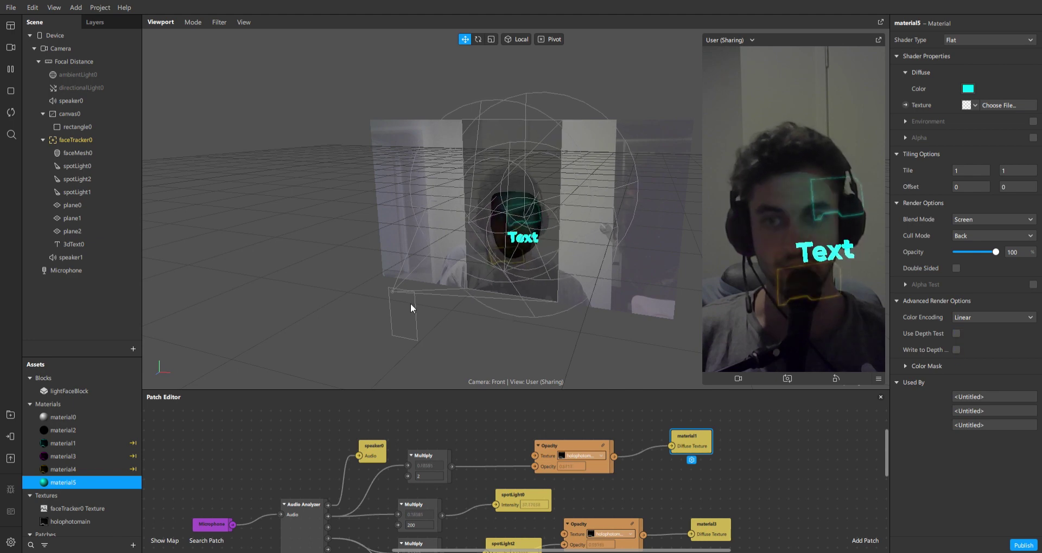
Move, rotate and shrink the 3D text so that it fits inside the cyan holographic panel over the eye.
{"action": "left_click", "coordinate": [86, 243]}
{"action": "left_click_drag", "start_coordinate": [537, 218], "coordinate": [534, 188]}
{"action": "key", "text": "r"}
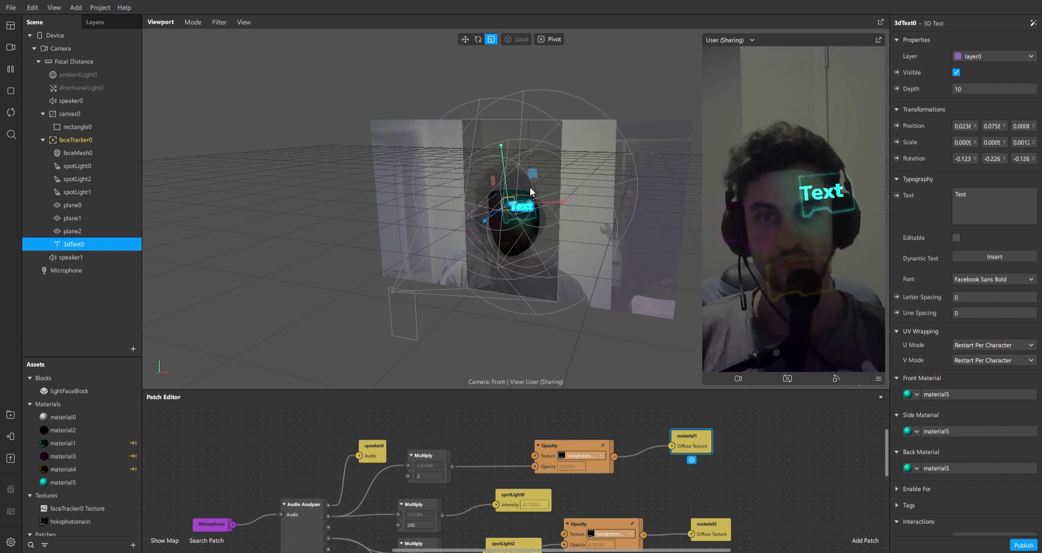
Create a Diffuse Texture patch for material5 and place it above material1's patch.
{"action": "left_click", "coordinate": [930, 395]}
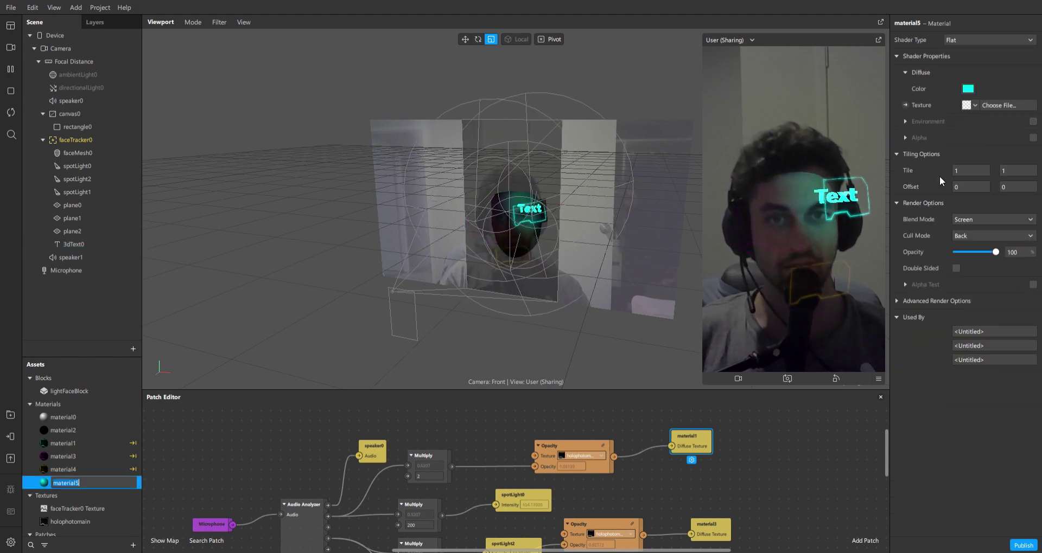
{"action": "left_click", "coordinate": [907, 105]}
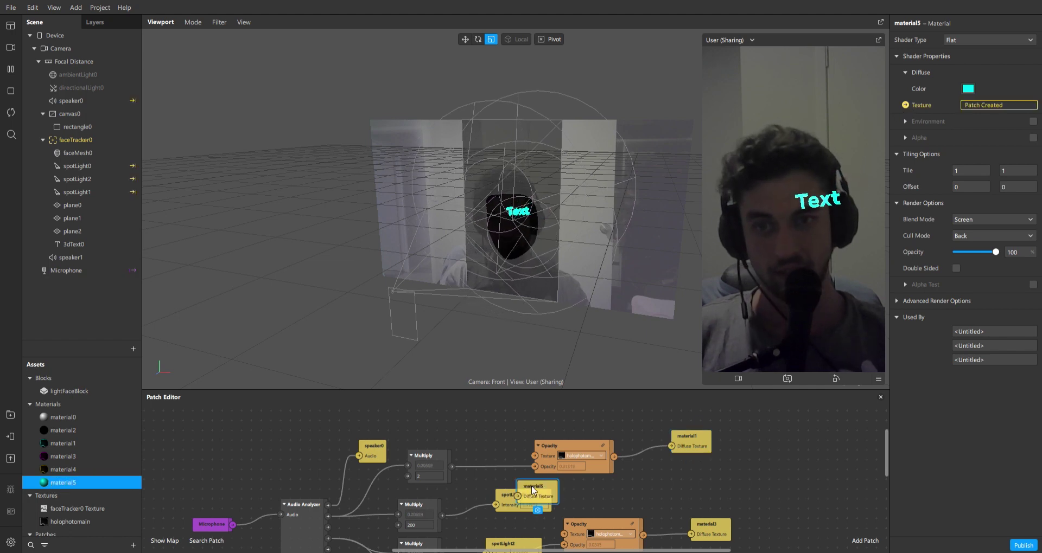
{"action": "left_click_drag", "start_coordinate": [537, 498], "coordinate": [685, 421]}
Duplicate material1's Opacity patch and connect the copy's output to material5's Diffuse Texture.
{"action": "scroll", "coordinate": [652, 447], "scroll_direction": "up", "scroll_amount": 1}
{"action": "left_click", "coordinate": [575, 468]}
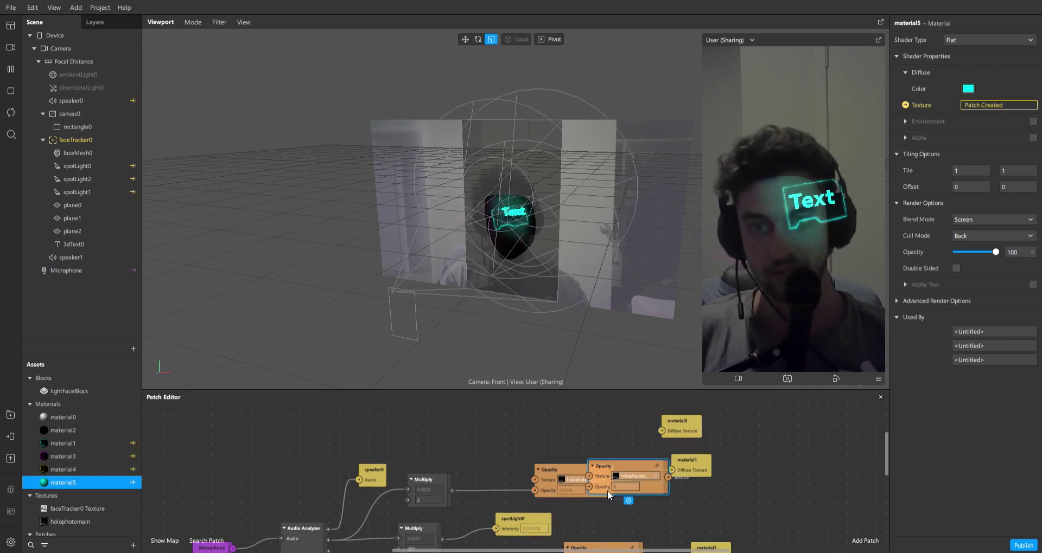
{"action": "key", "text": "ctrl+d"}
{"action": "left_click_drag", "start_coordinate": [624, 432], "coordinate": [662, 431]}
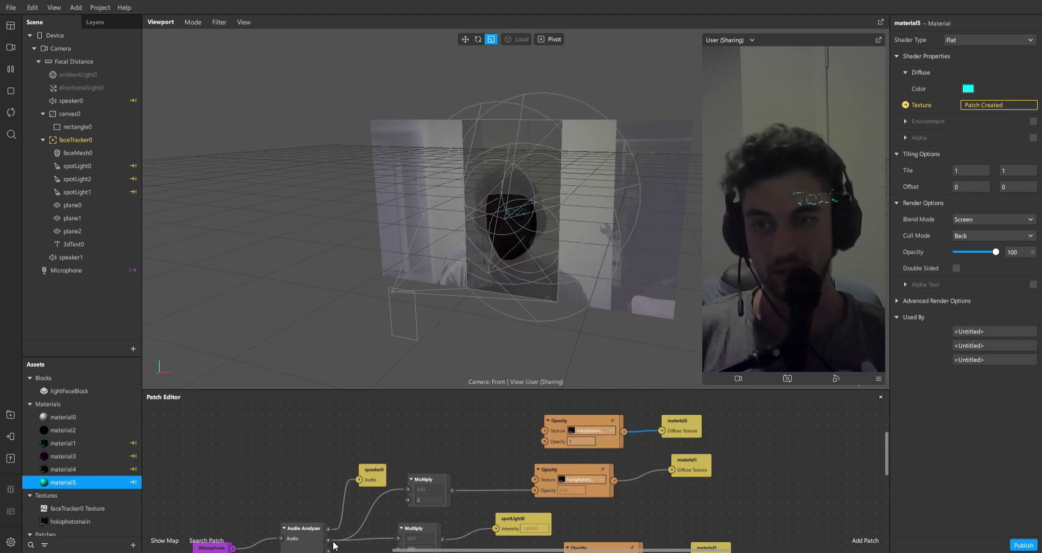
Connect material1's Multiply output to the Opacity input of the patch feeding material5, and align that patch above material1's Opacity patch.
{"action": "left_click_drag", "start_coordinate": [328, 540], "coordinate": [543, 444]}
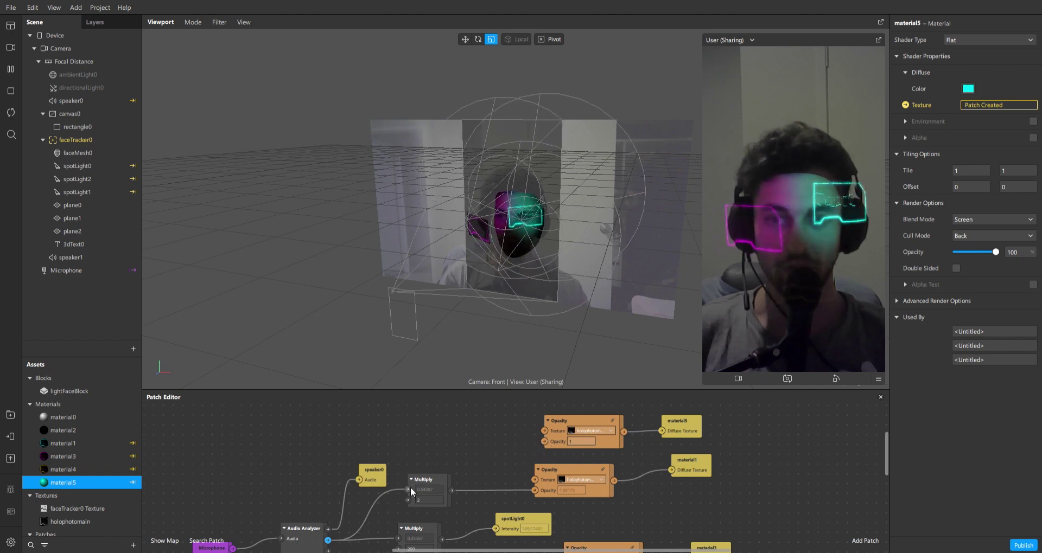
{"action": "left_click_drag", "start_coordinate": [451, 489], "coordinate": [544, 441]}
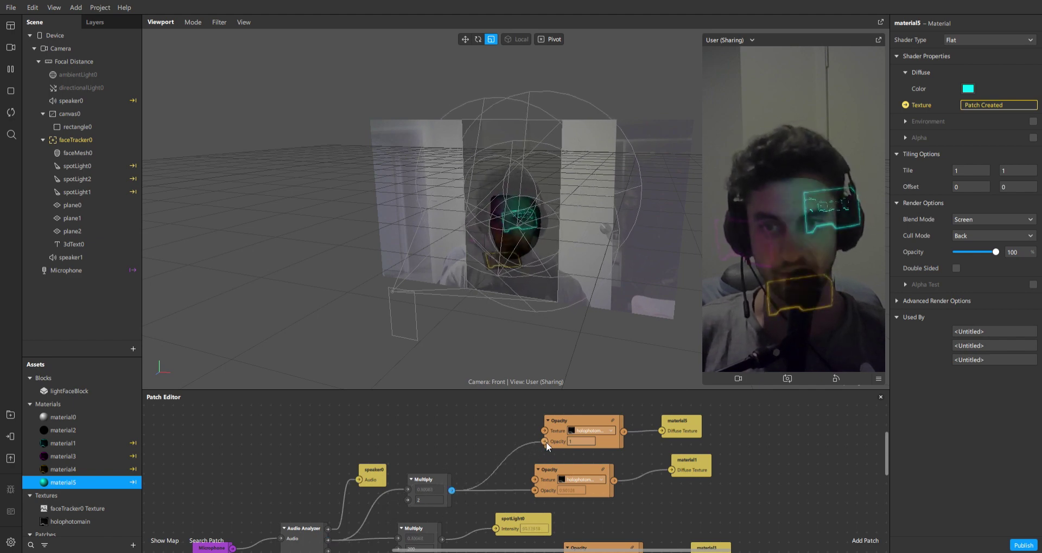
{"action": "left_click", "coordinate": [616, 447]}
{"action": "left_click_drag", "start_coordinate": [615, 447], "coordinate": [606, 448]}
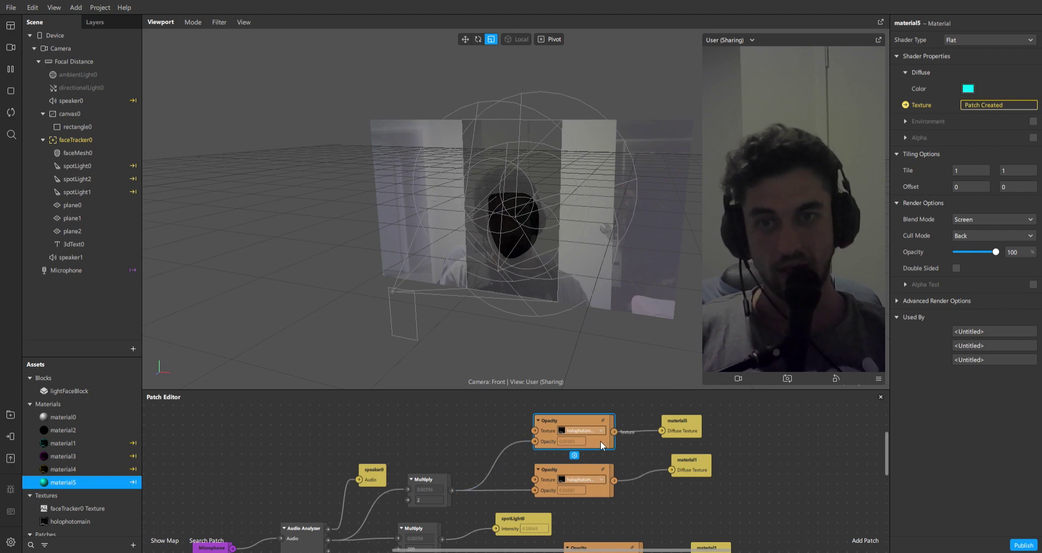
Add a Value patch of type Color set to cyan and connect it to the Texture input of material5's Opacity patch.
{"action": "left_click", "coordinate": [444, 428]}
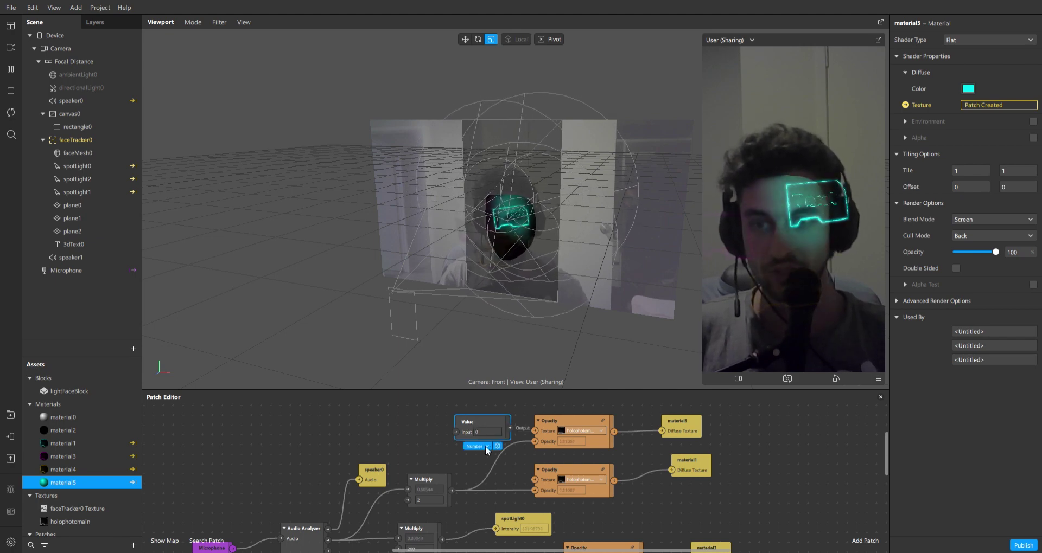
{"action": "left_click", "coordinate": [475, 441]}
{"action": "left_click", "coordinate": [470, 453]}
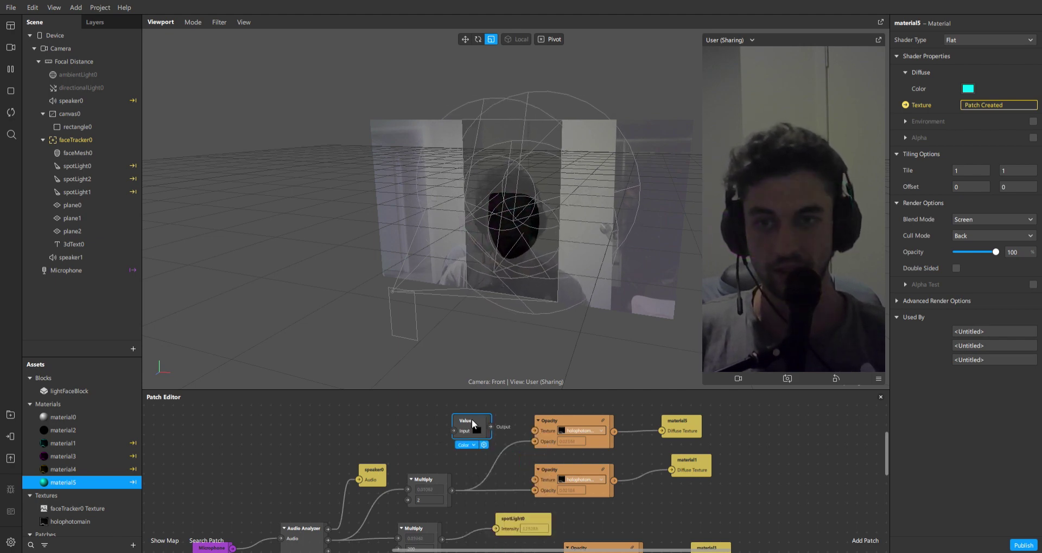
{"action": "left_click_drag", "start_coordinate": [483, 427], "coordinate": [534, 431]}
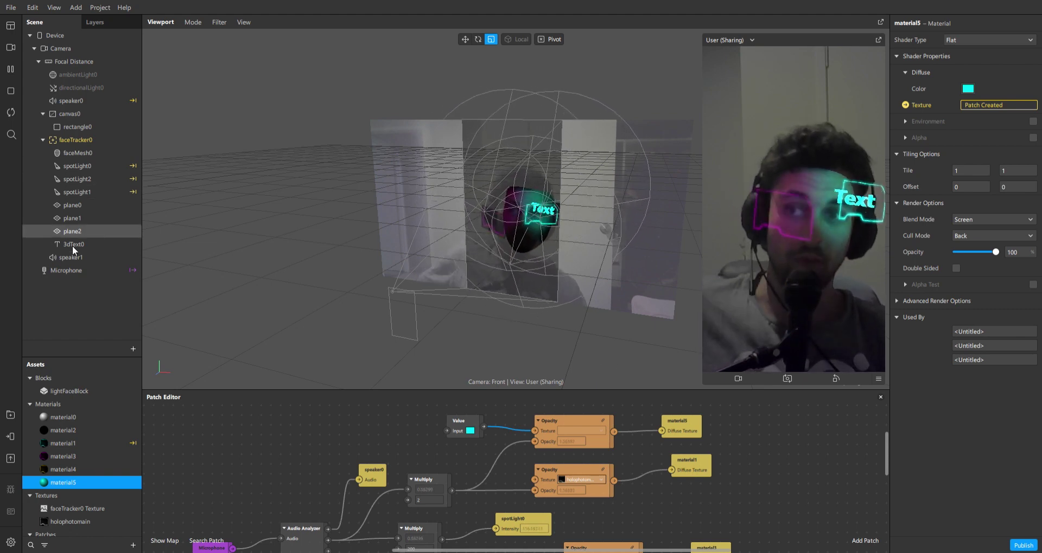
Duplicate the 3D text and create a Diffuse Texture patch for the copy's material6.
{"action": "left_click", "coordinate": [87, 230]}
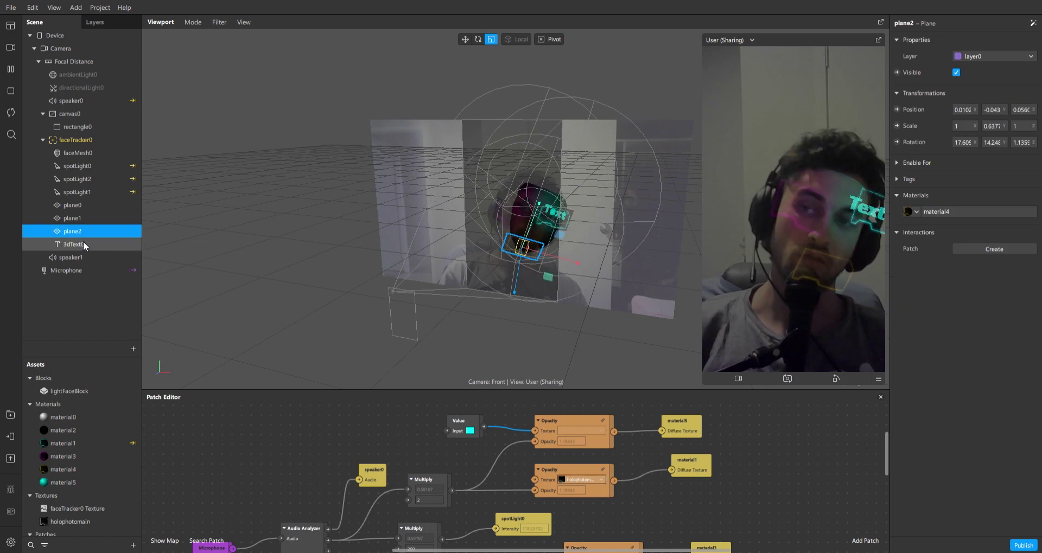
{"action": "left_click", "coordinate": [87, 244]}
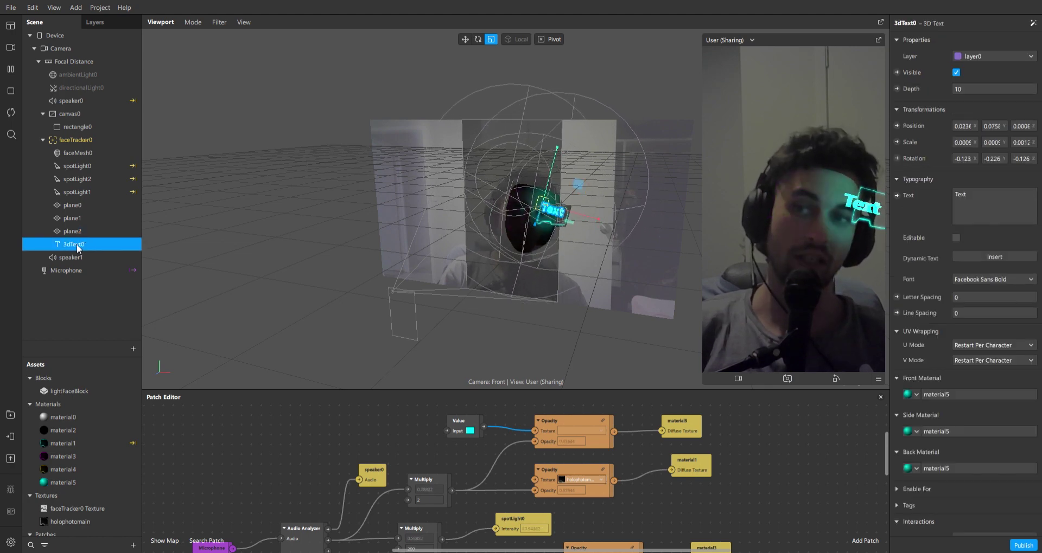
{"action": "key", "text": "ctrl+d"}
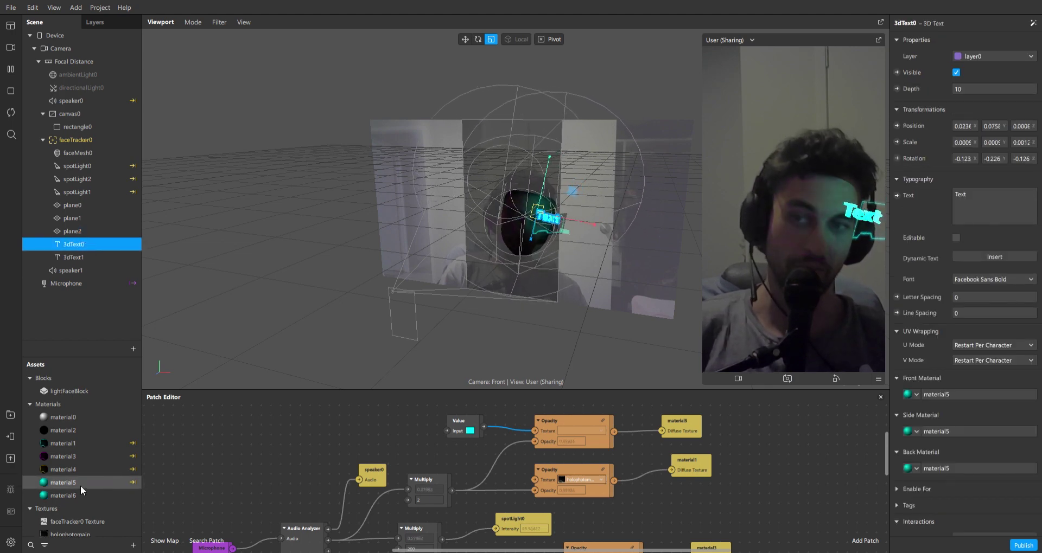
{"action": "left_click", "coordinate": [79, 495]}
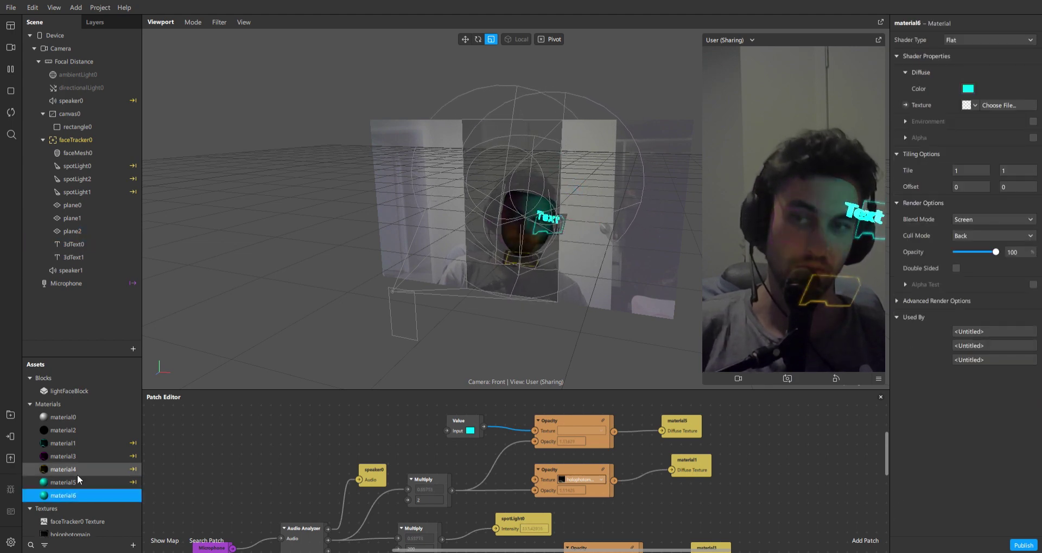
{"action": "left_click", "coordinate": [905, 106]}
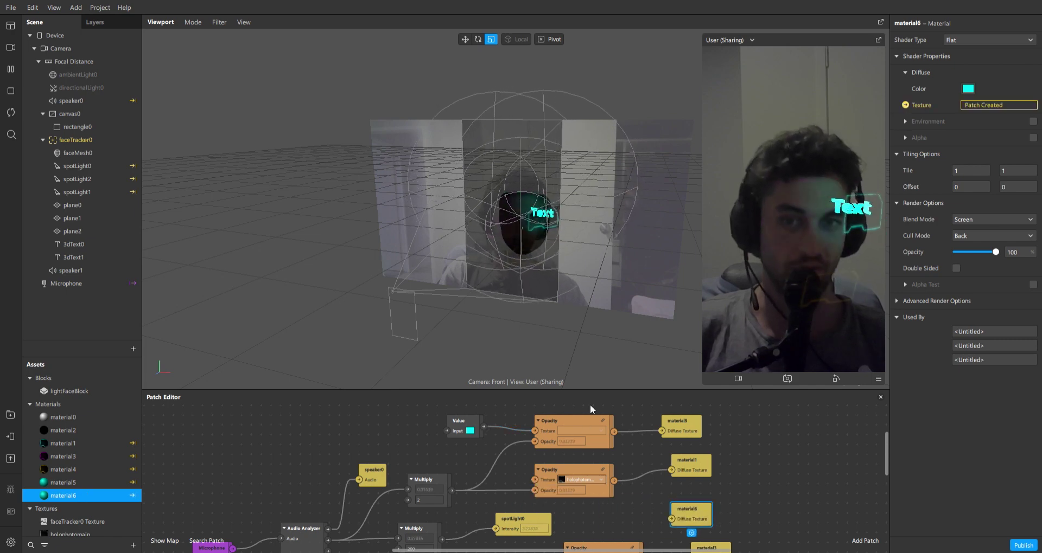